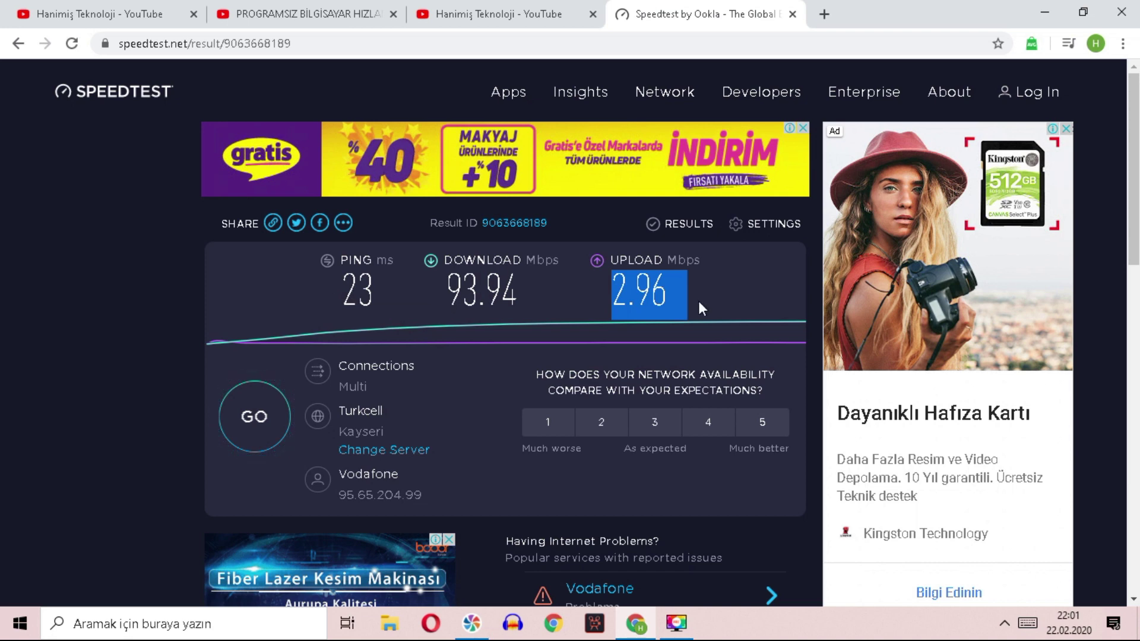
Close the speed test page and open the Group Policy editor by running gpedit.msc
left_click(792, 14)
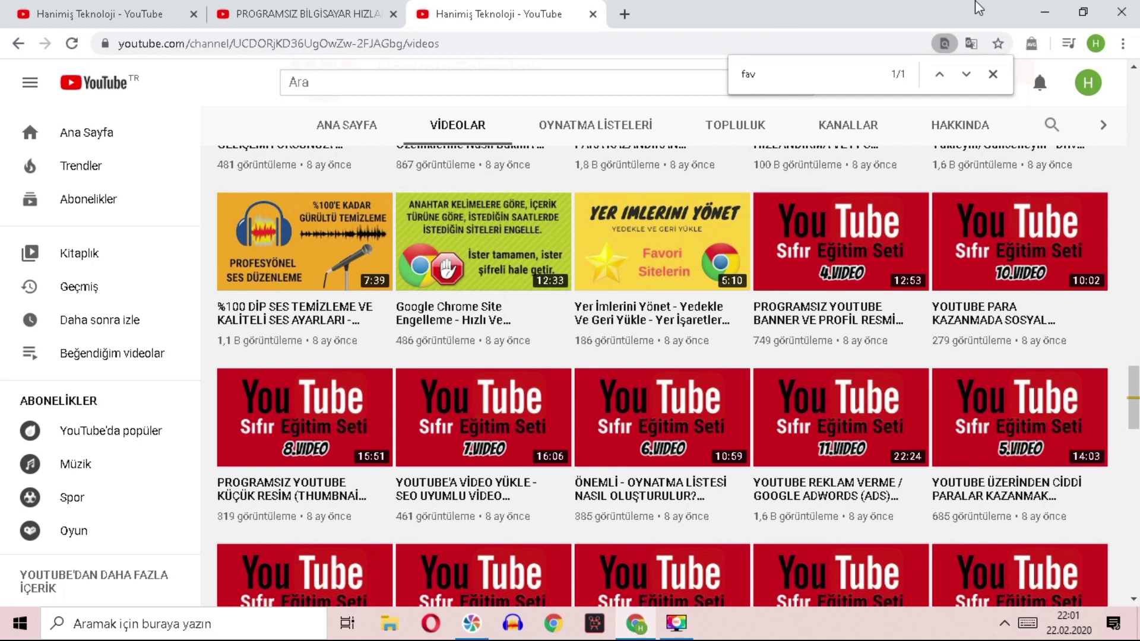
left_click(162, 624)
type("çalış")
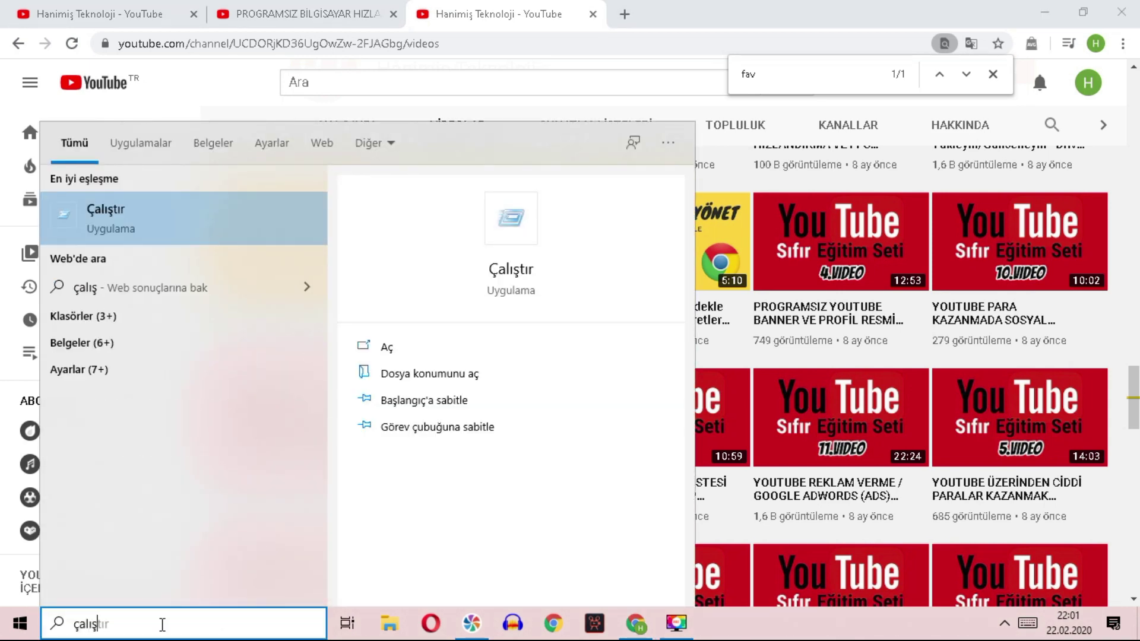
key("Return")
type("gpedit.msc")
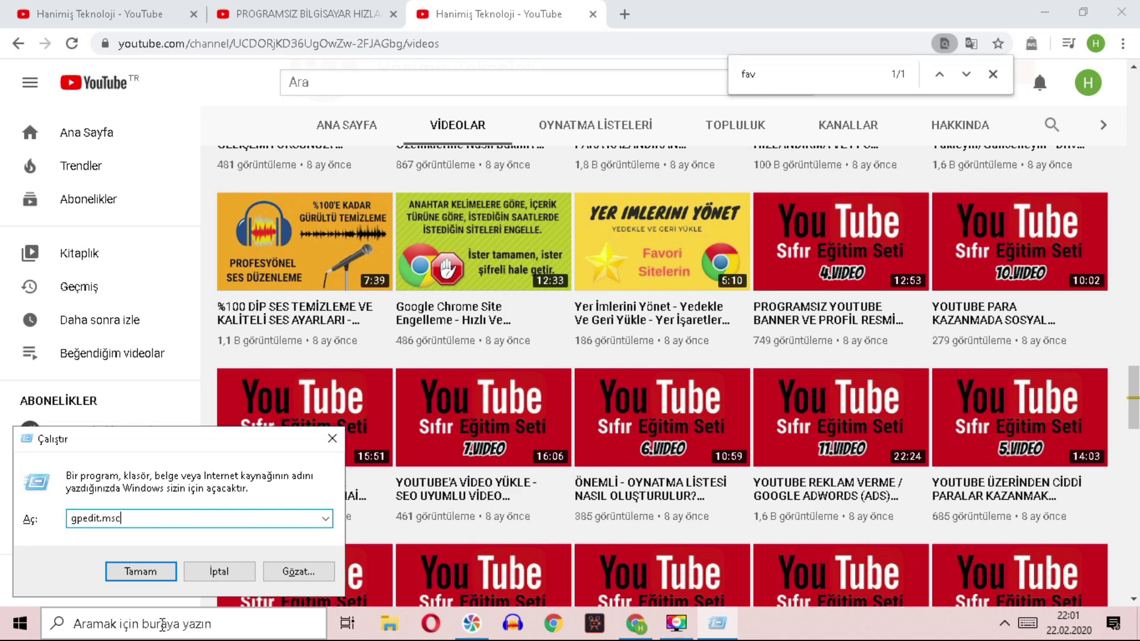
left_click(116, 570)
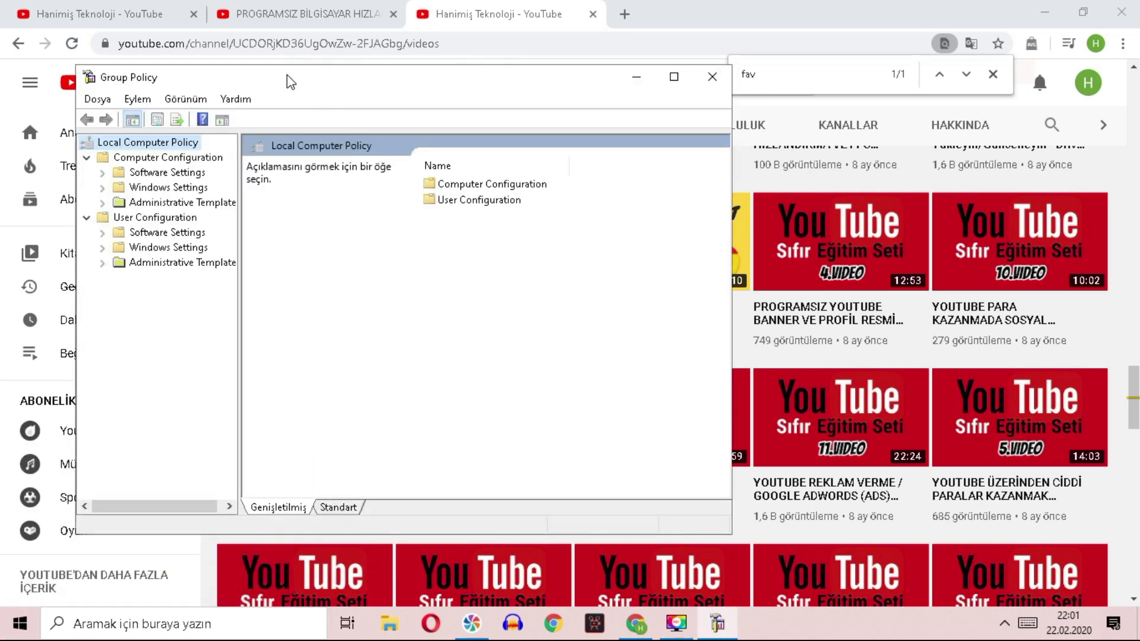
left_click_drag(291, 82, 364, 96)
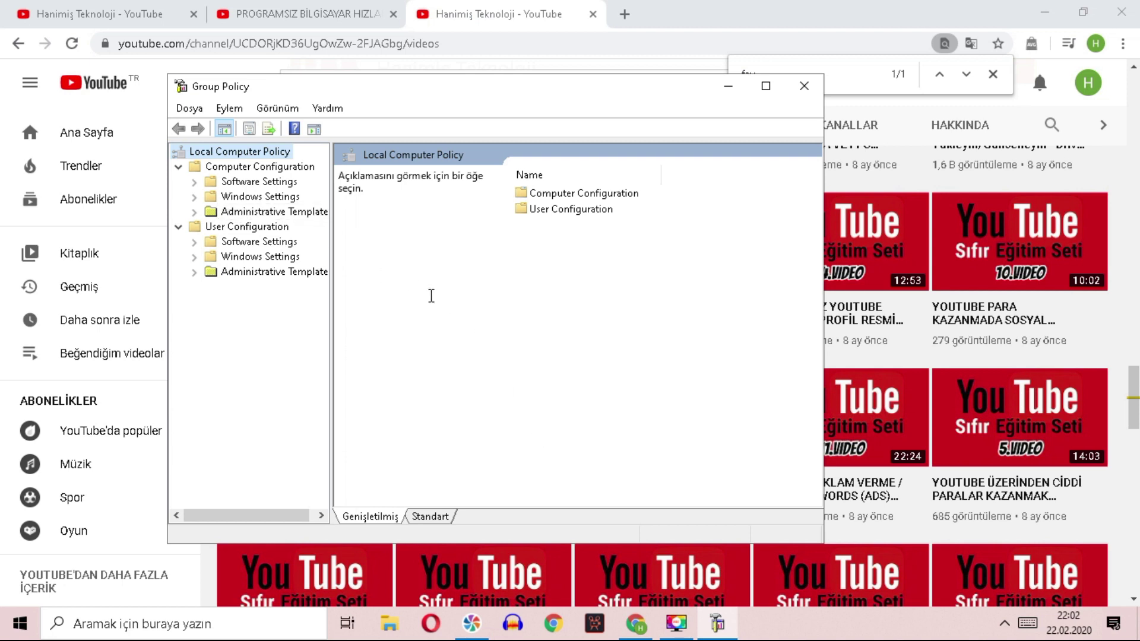
Go to the QoS Packet Scheduler policies in the Network folder of Computer Configuration's Administrative Templates
left_click(265, 212)
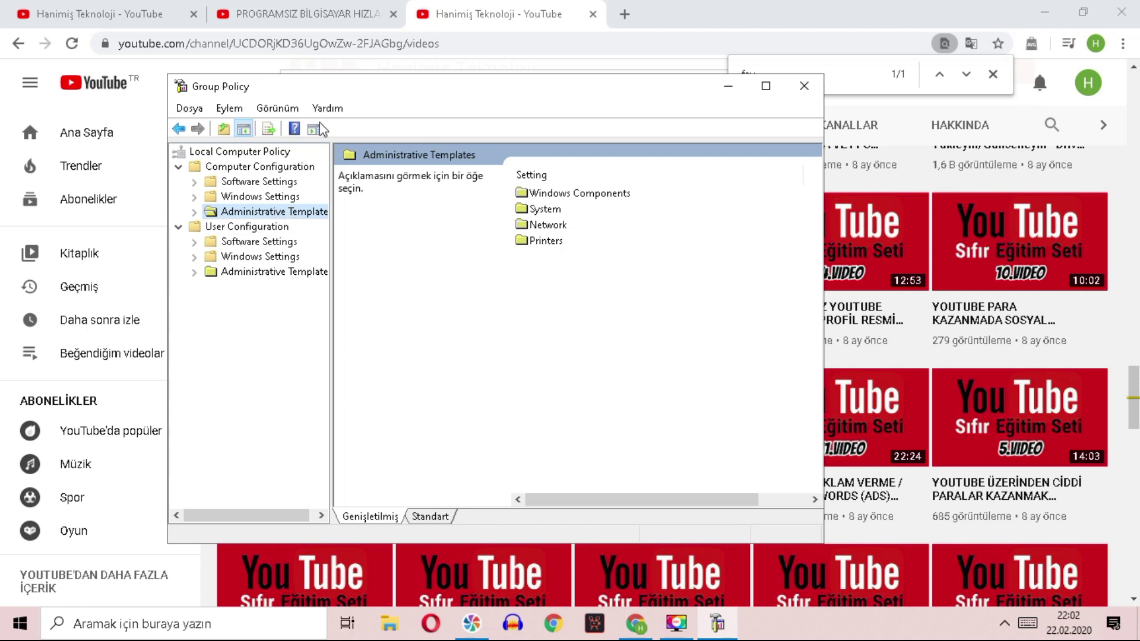
left_click_drag(333, 95, 383, 101)
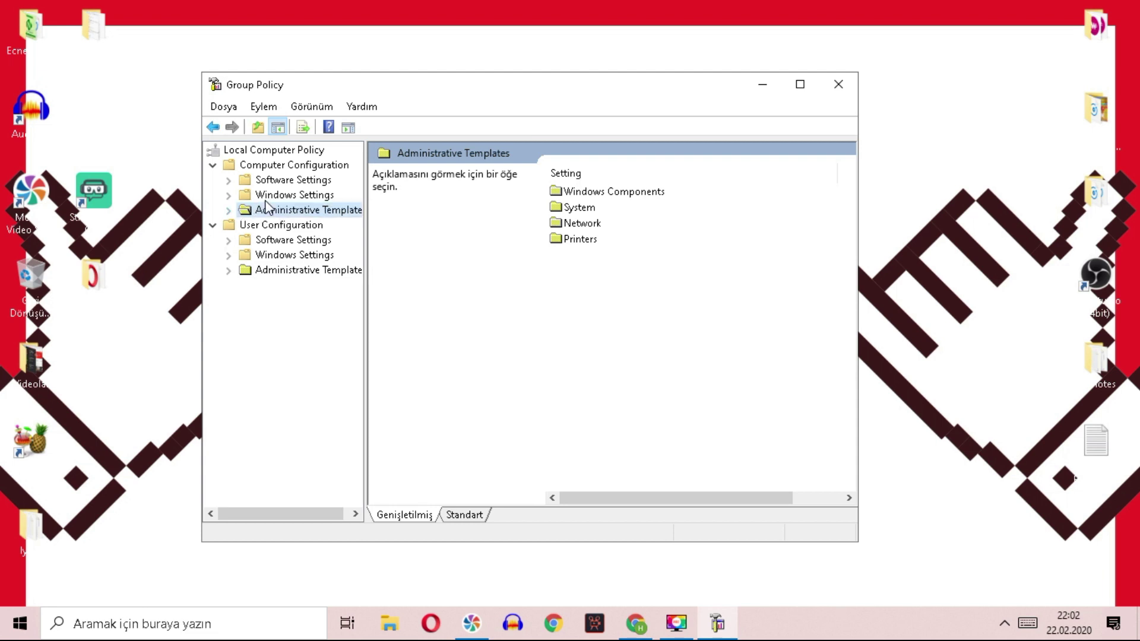
left_click(574, 229)
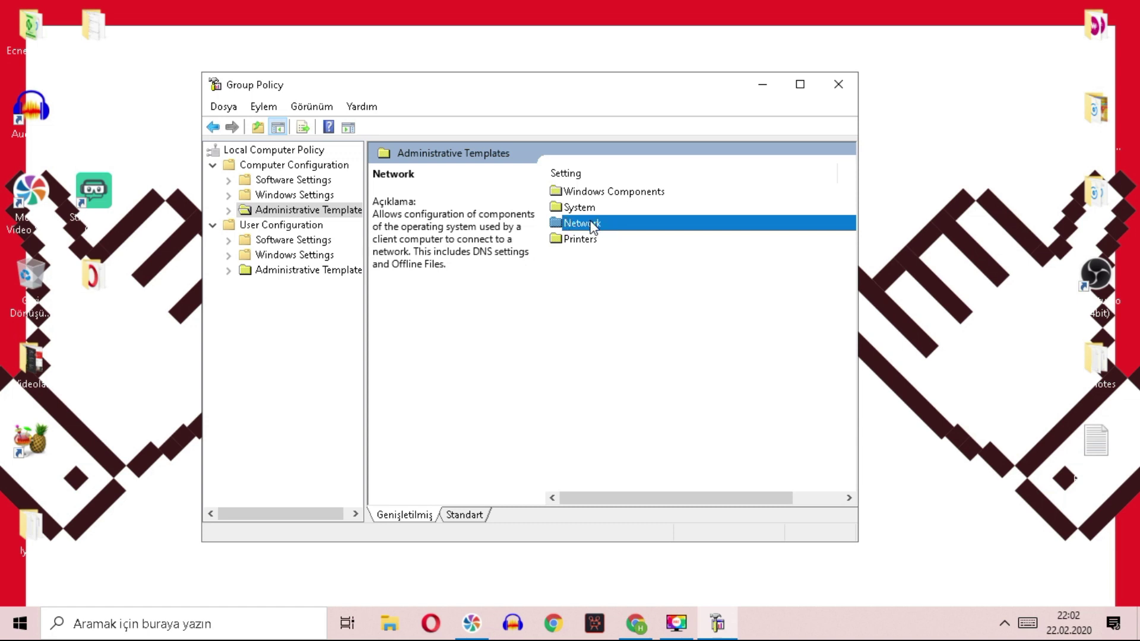
double_click(591, 224)
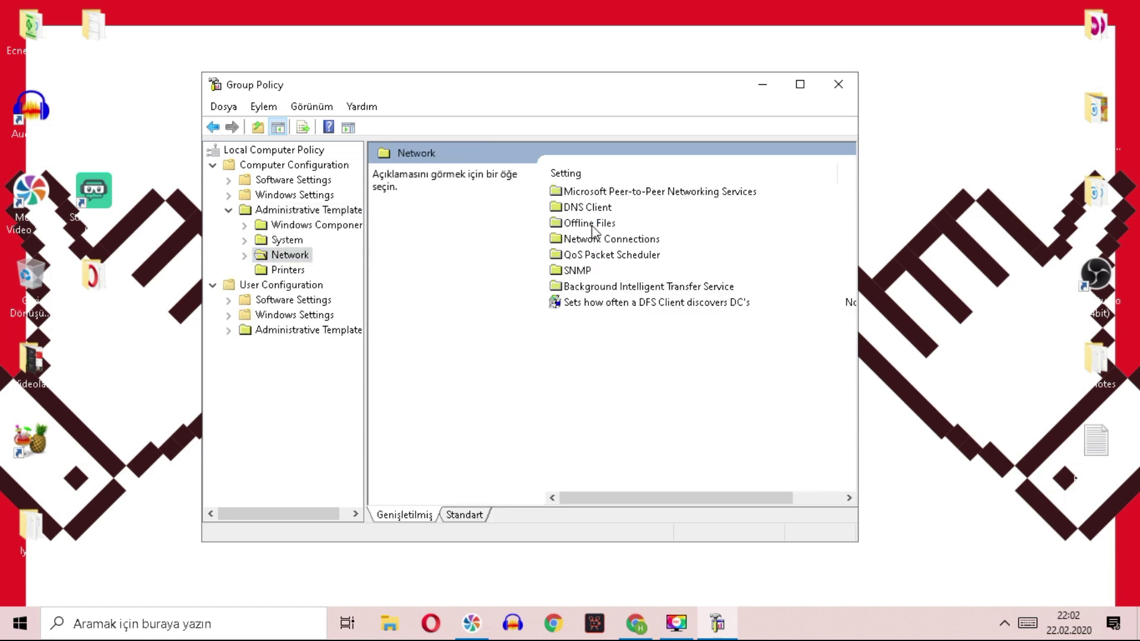
left_click(589, 257)
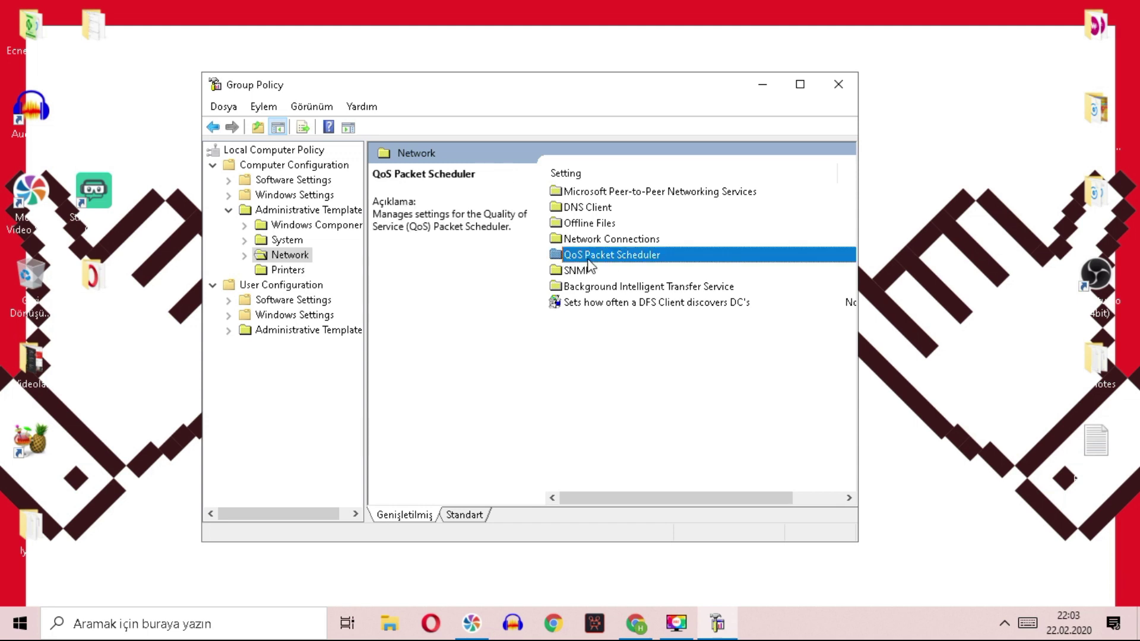
double_click(646, 256)
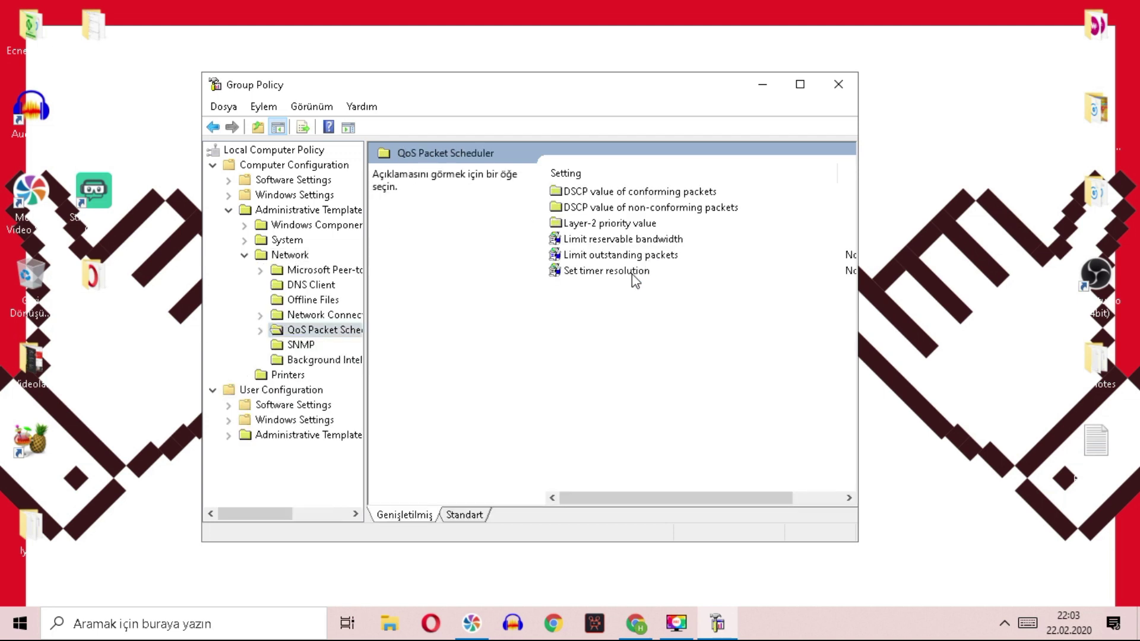
Set the bandwidth limit of the Limit reservable bandwidth policy to 0 %, apply it and close the policy editor
left_click(643, 243)
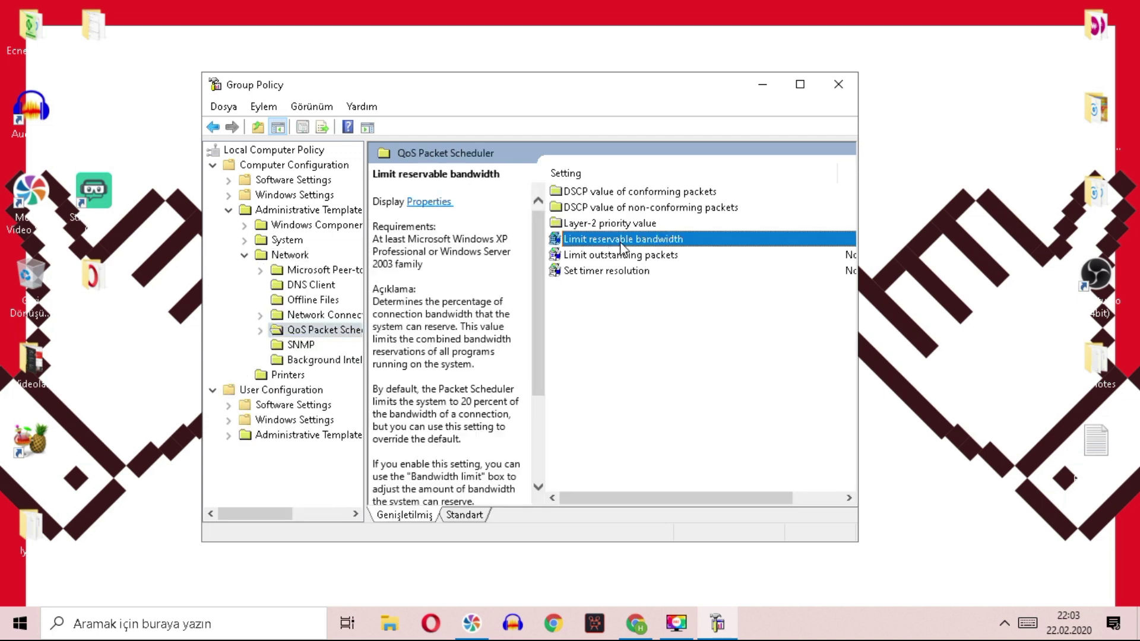
double_click(677, 241)
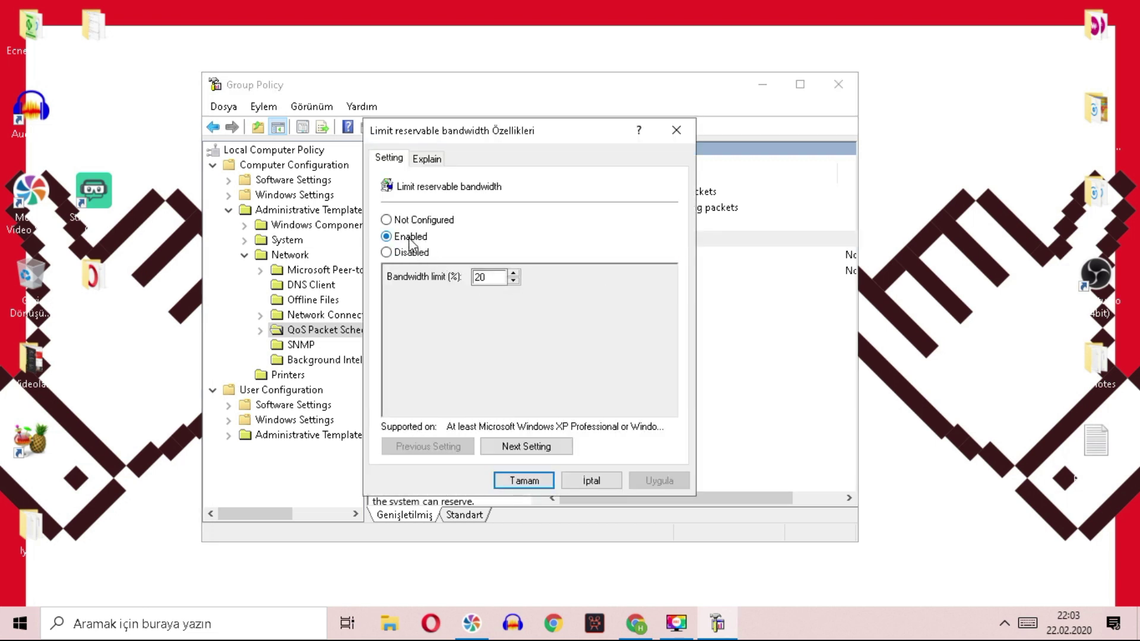
double_click(478, 276)
type("0")
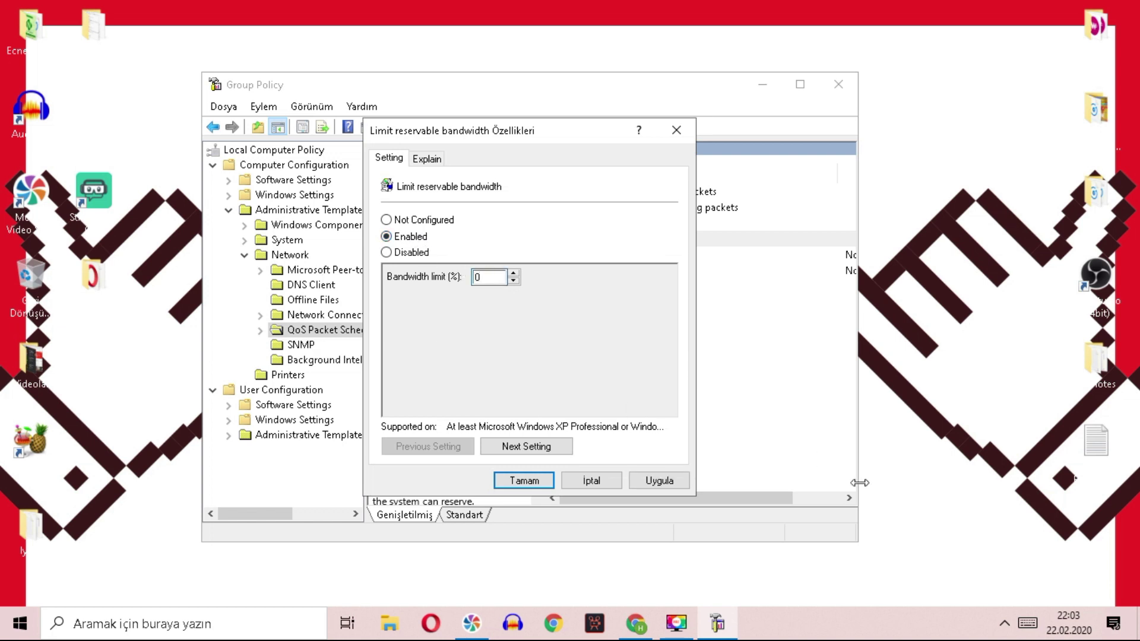
left_click(665, 480)
left_click(523, 480)
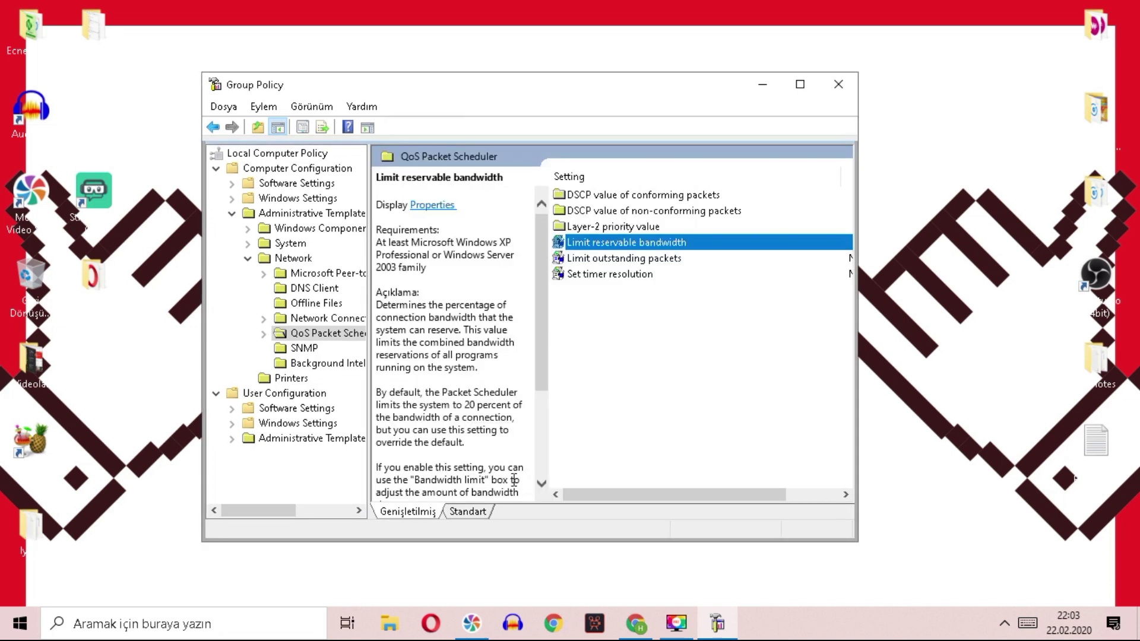
left_click(833, 88)
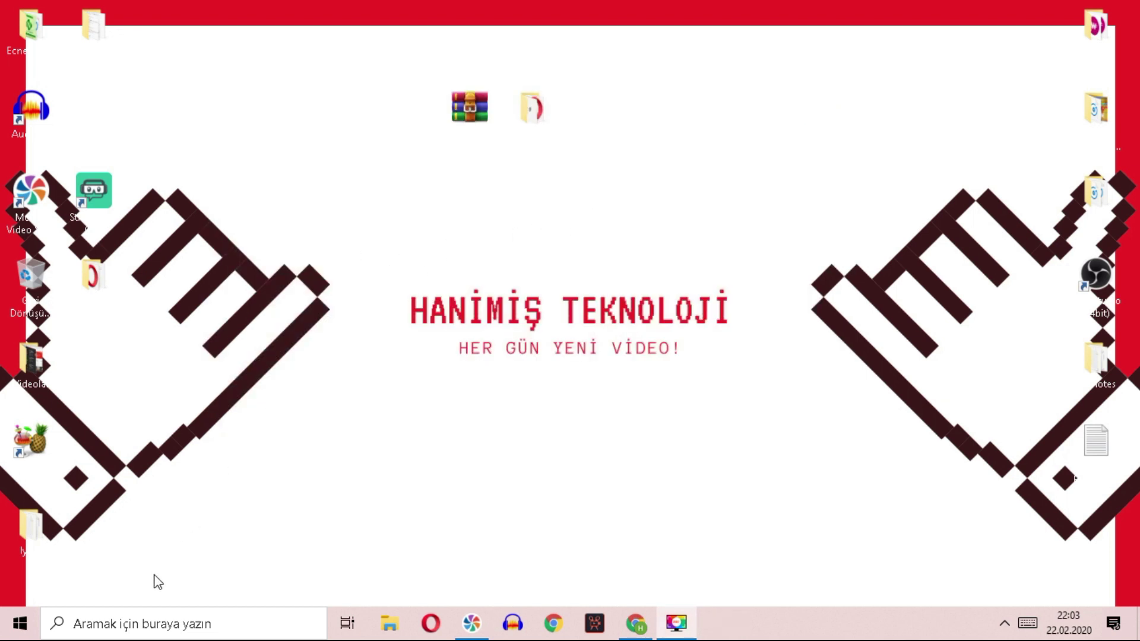
Open the Control Panel and go to Ağ ve Paylaşım Merkezi under Ağ ve Internet
left_click(155, 630)
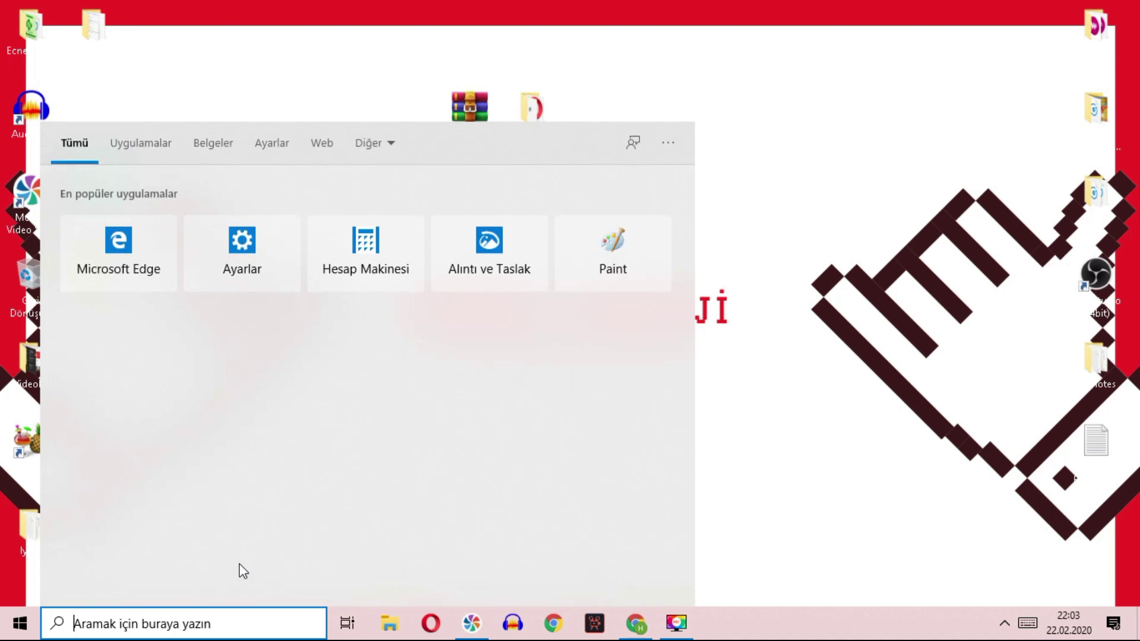
type("denetim")
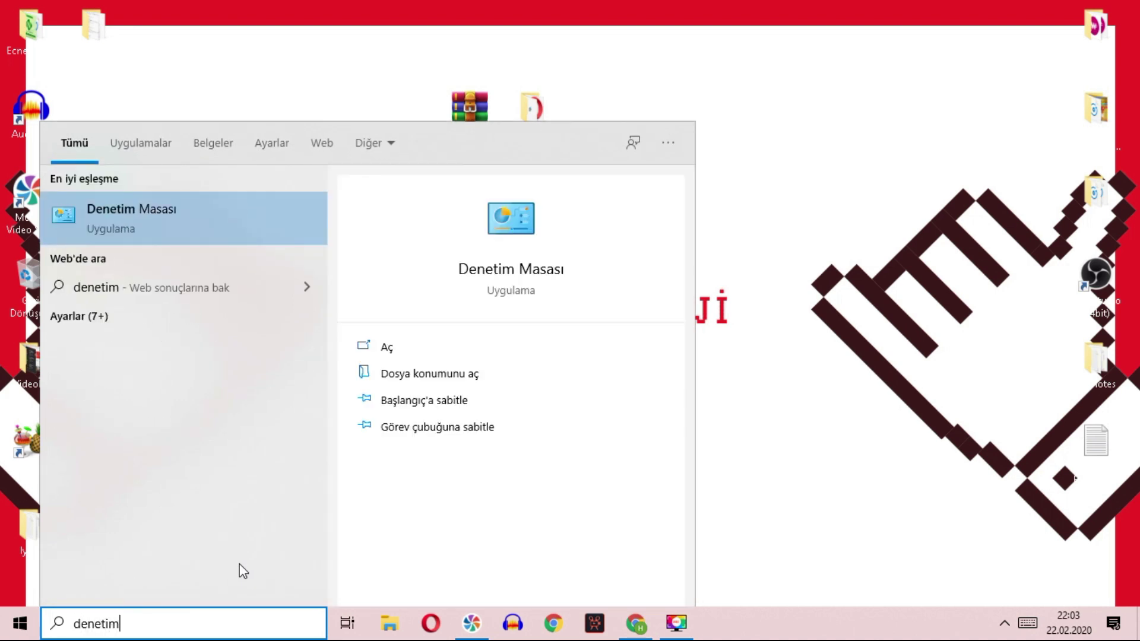
left_click(184, 239)
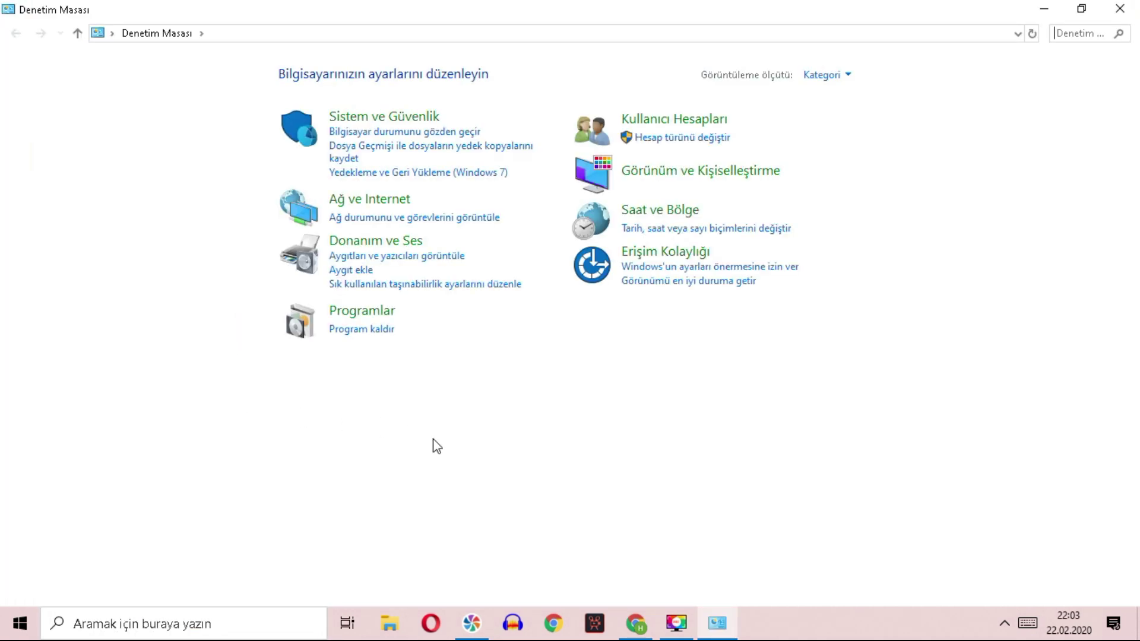
left_click(843, 76)
left_click(862, 296)
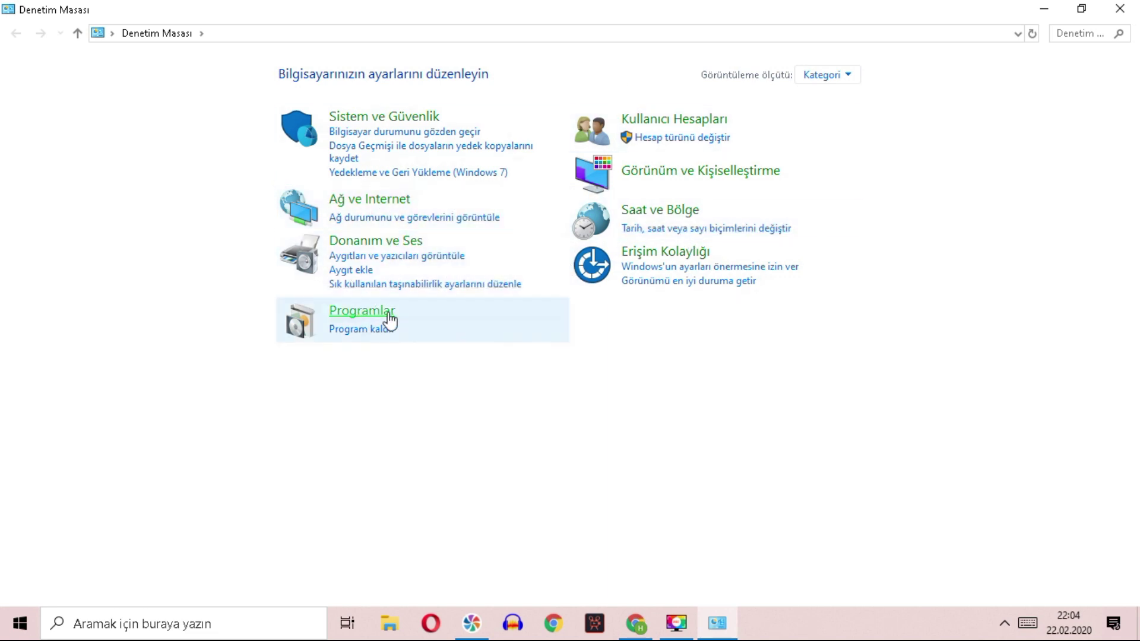
left_click(351, 201)
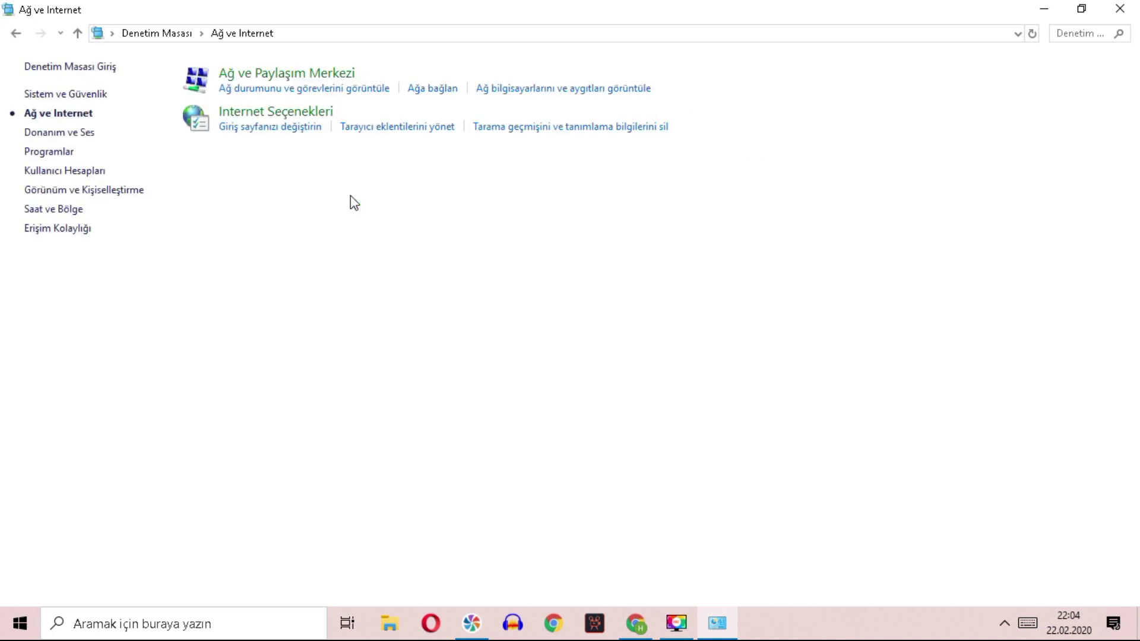
left_click(311, 74)
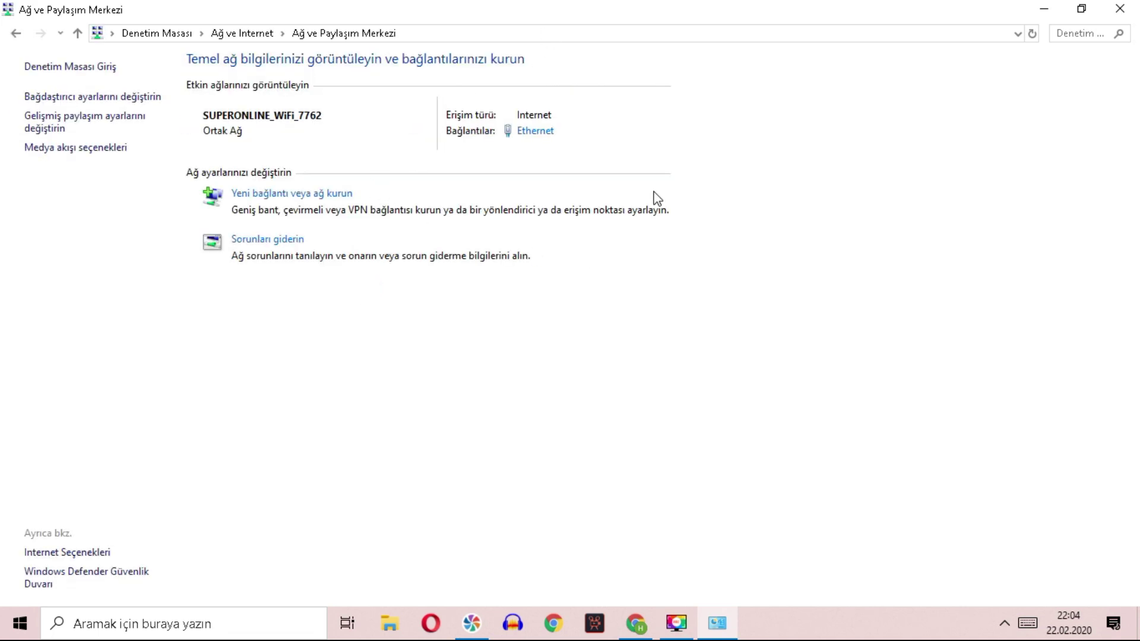
Open the İnternet Protokolü Sürüm 4 (TCP/IPv4) properties of the Ethernet connection
left_click(545, 137)
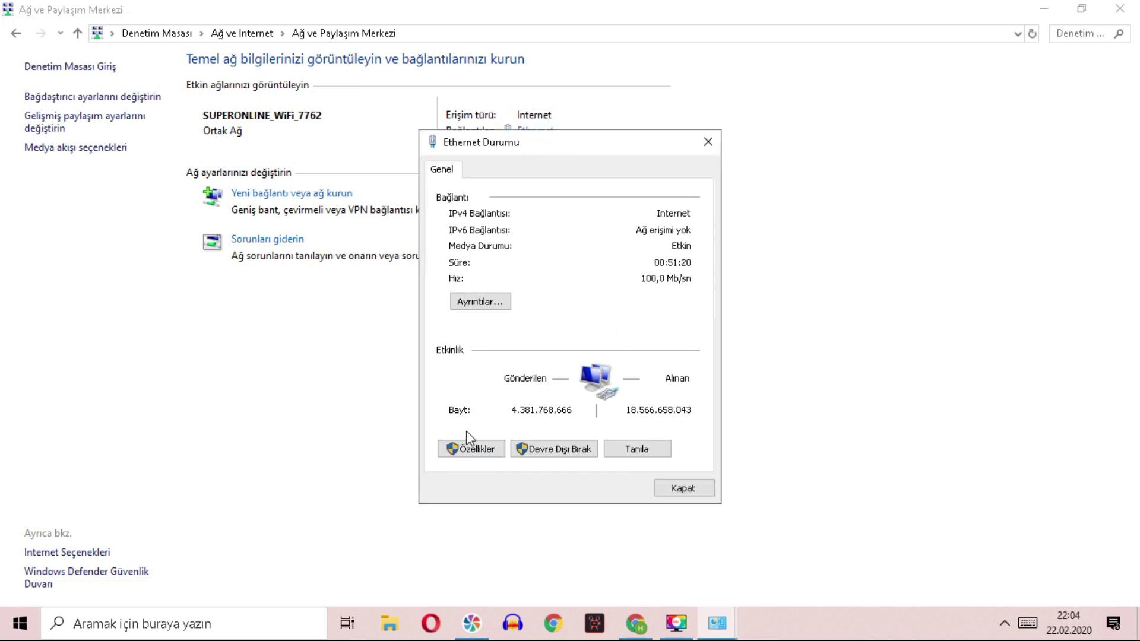
left_click(472, 453)
left_click(471, 449)
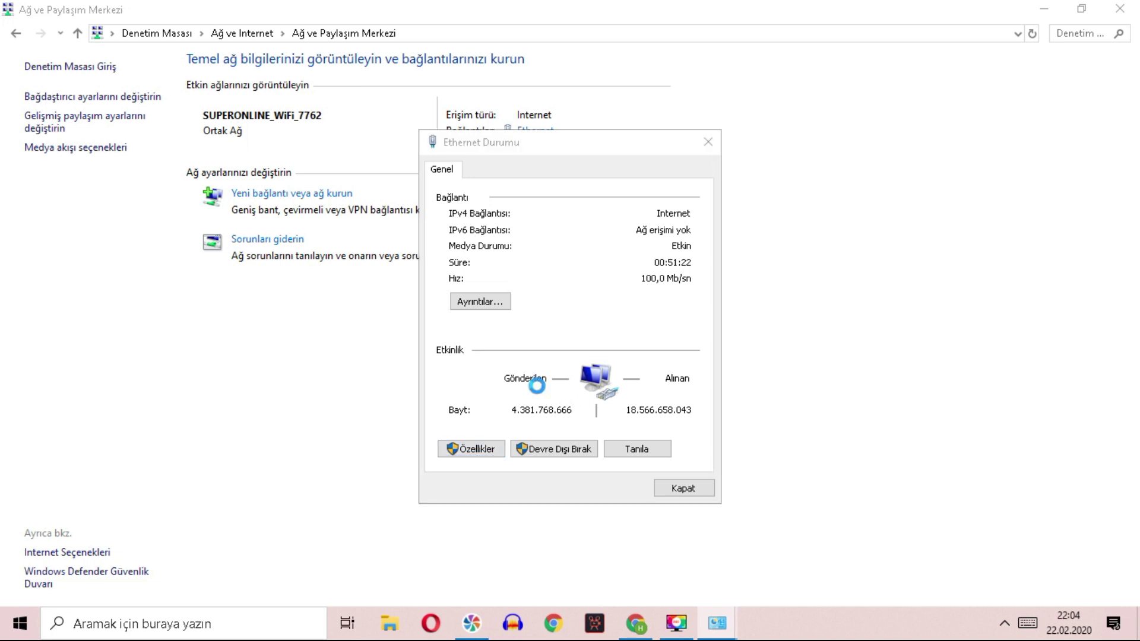
left_click(570, 349)
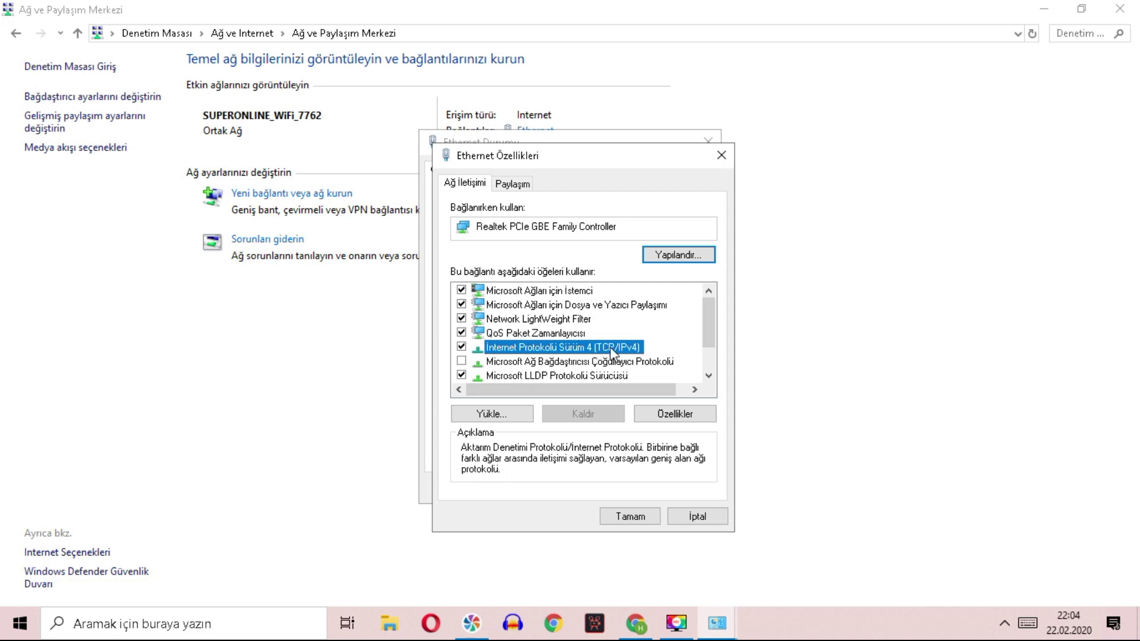
double_click(617, 349)
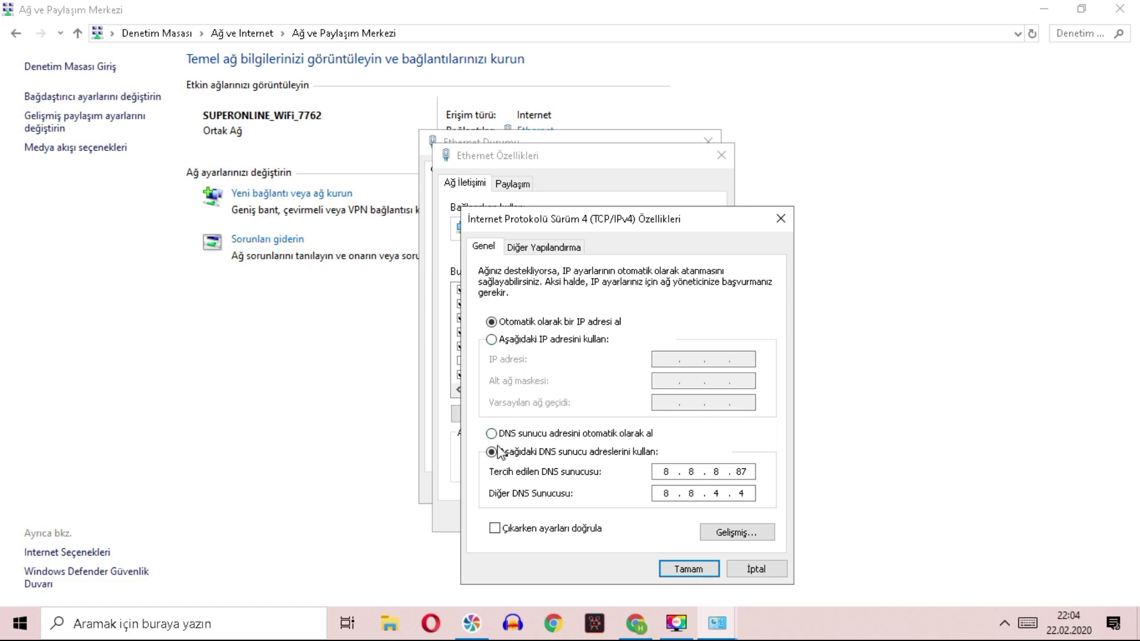
Set manual DNS servers for the Ethernet connection, 8.8.8.8 preferred and 8.8.4.4 alternate, and close its dialogs
left_click(528, 437)
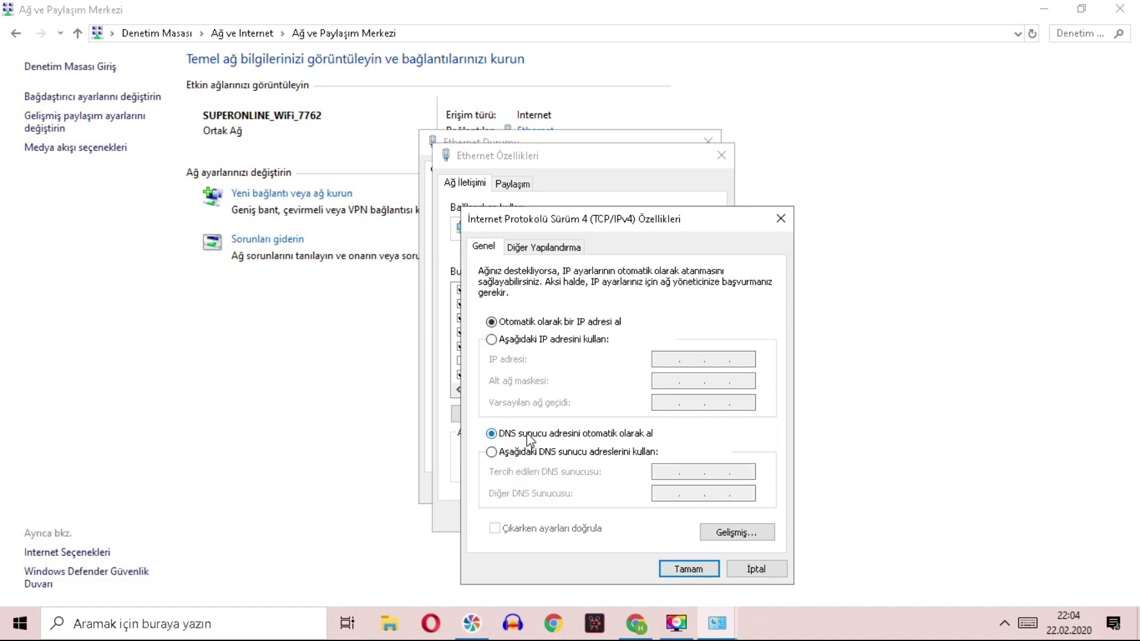
left_click(492, 452)
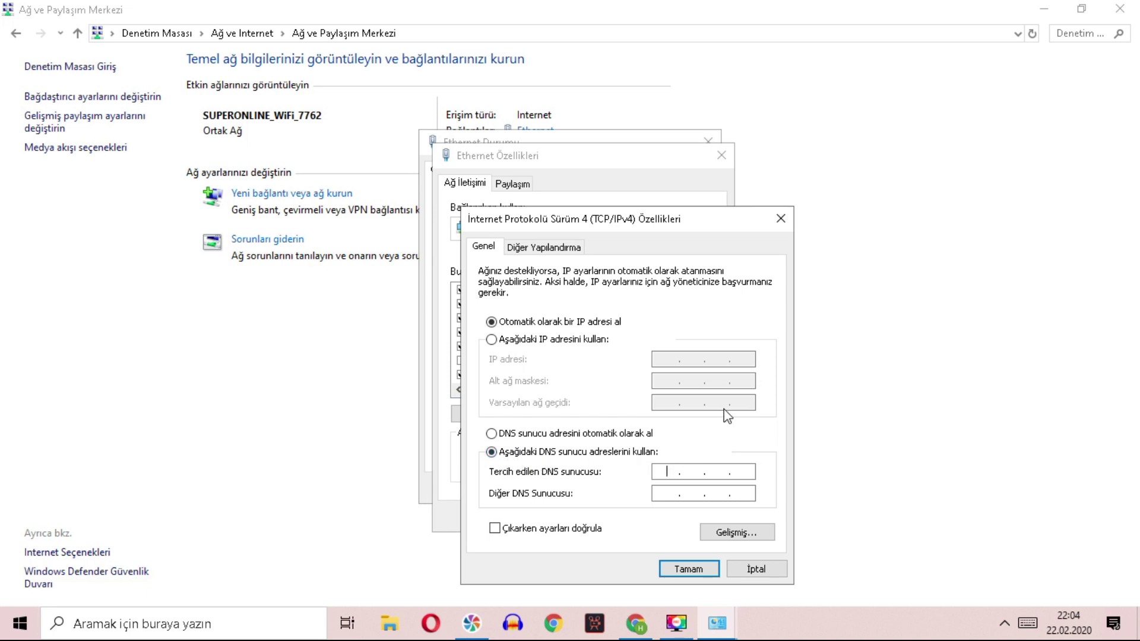
type("8")
type(".4.4")
double_click(667, 471)
type("8.8.8")
left_click(699, 372)
type("8")
left_click(689, 570)
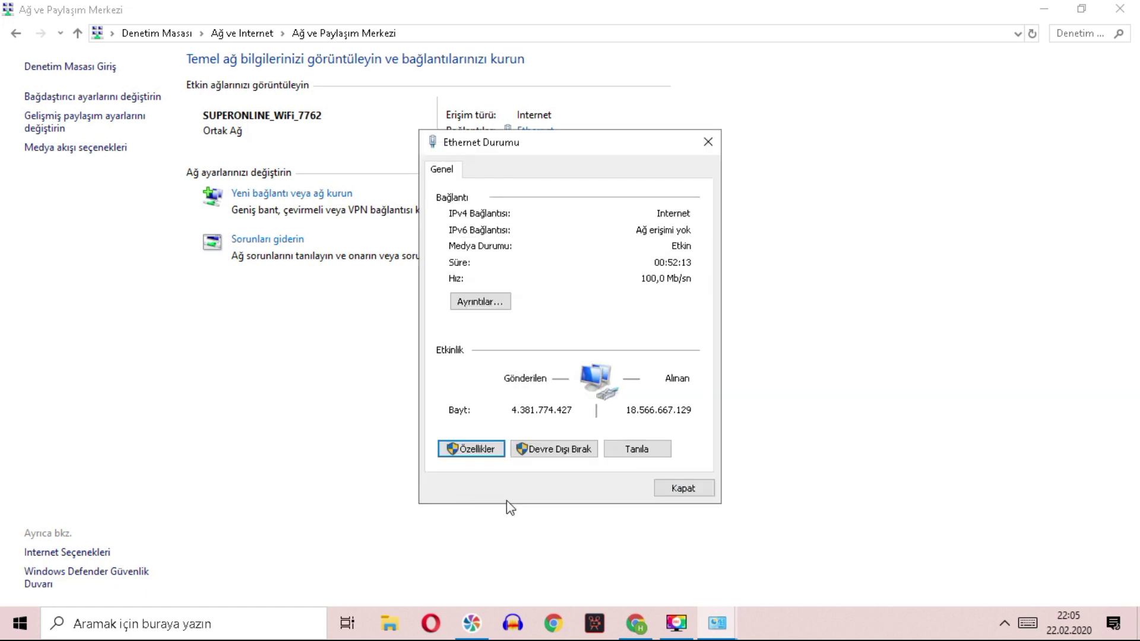
left_click(696, 486)
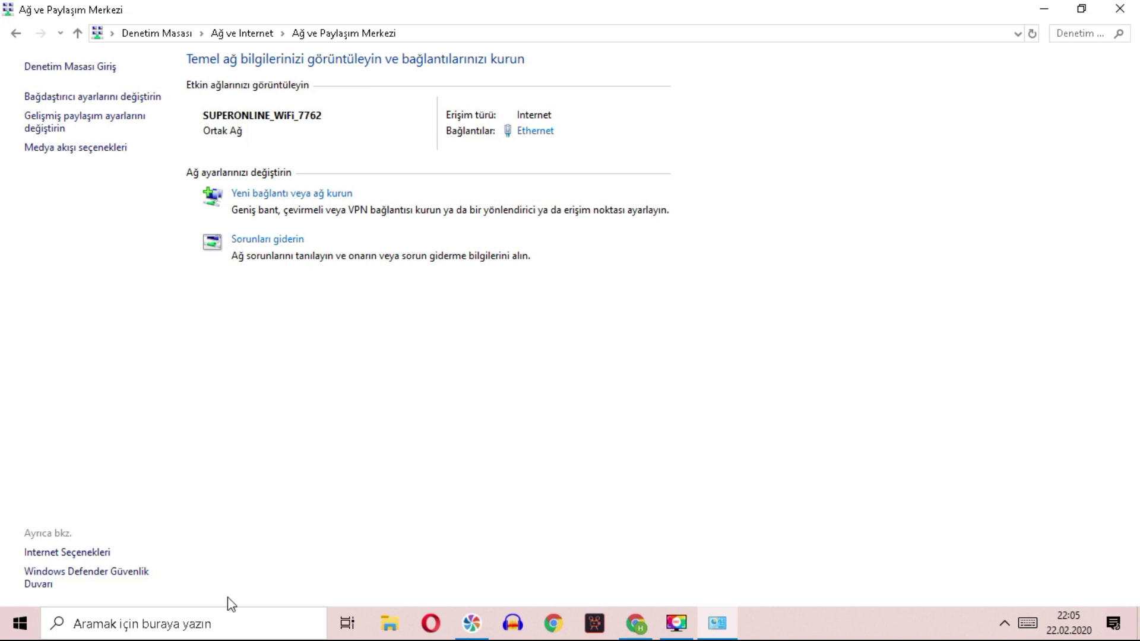
Open the Windows services console (Hizmetler)
left_click(226, 623)
type("hizmetle")
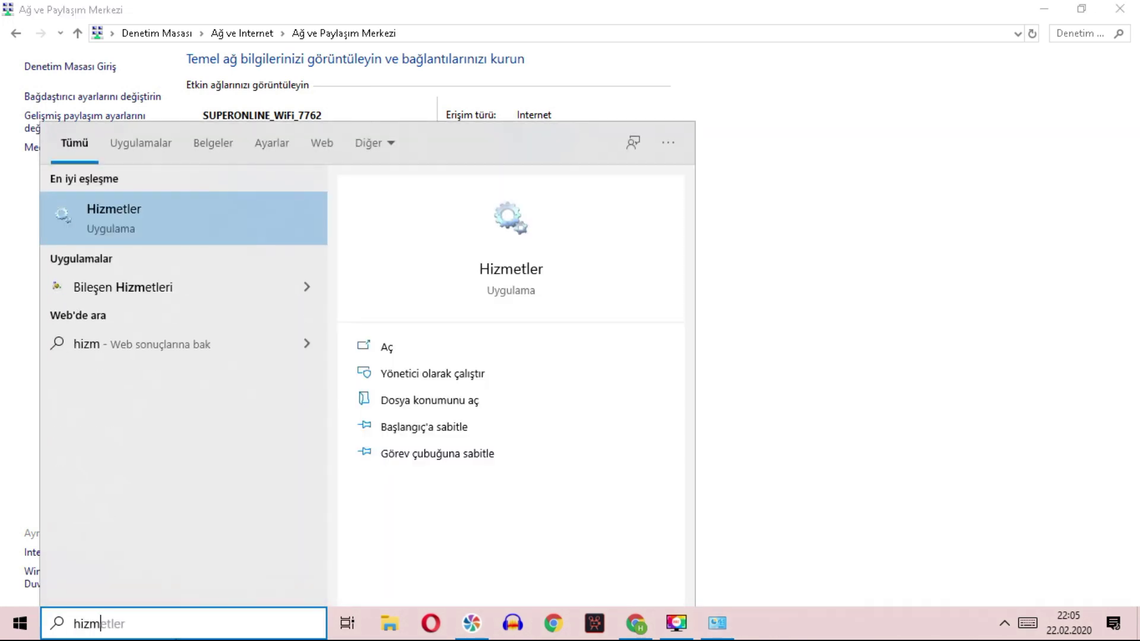
left_click(140, 229)
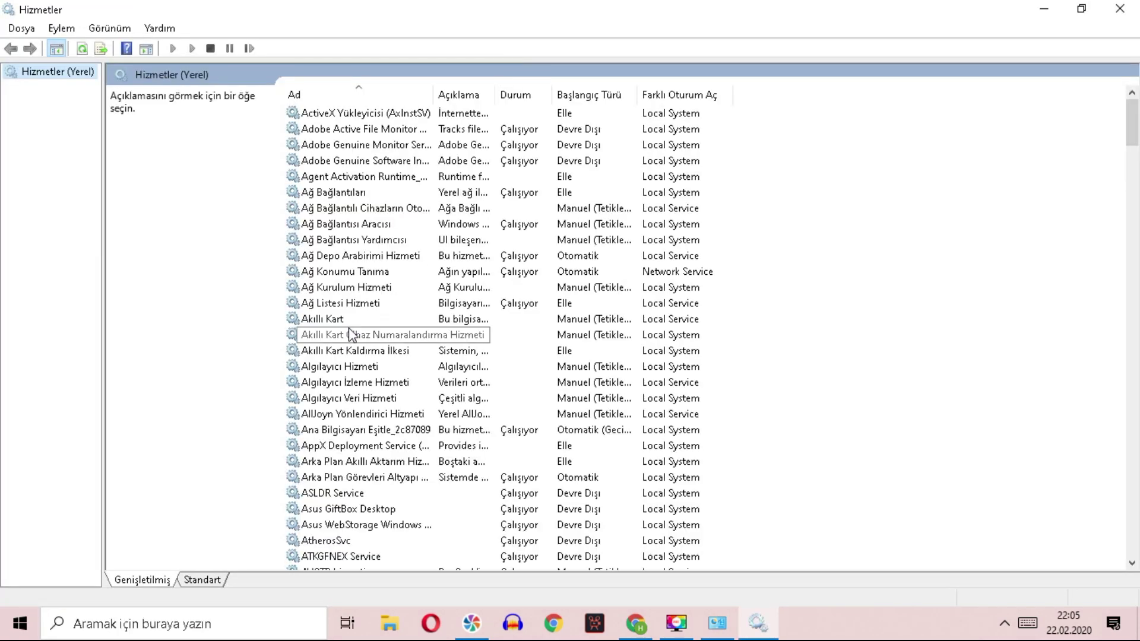
Locate the Windows Update service in the services list and open its properties
scroll(488, 354, "down", 13)
left_click(492, 321)
key("w")
key("w")
key("w")
key("w")
key("w")
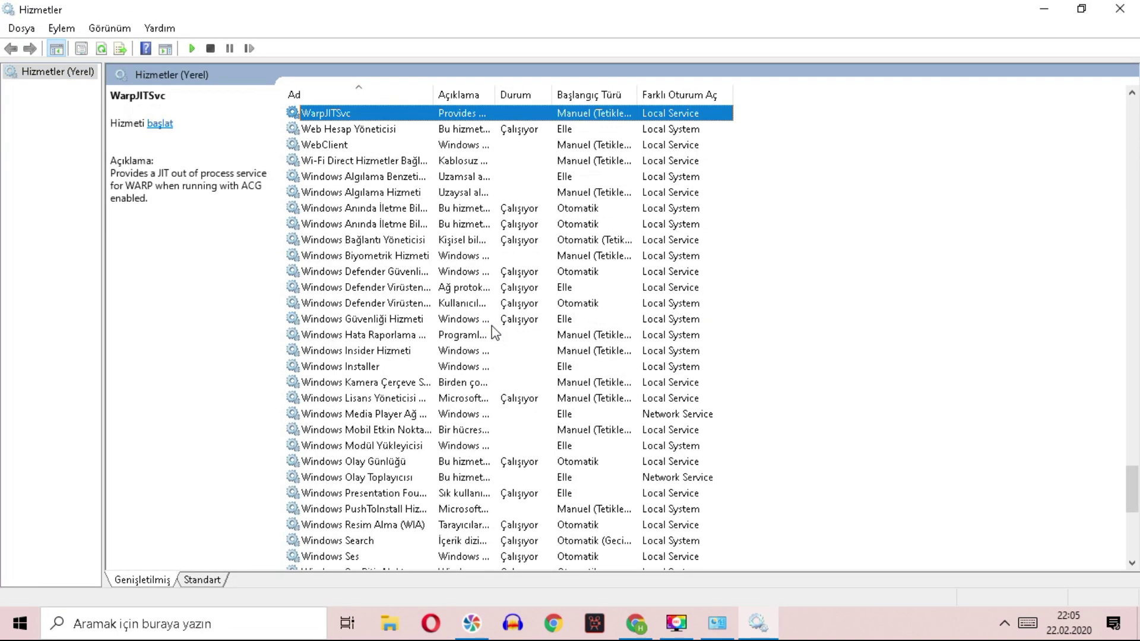
key("w")
key("w")
key("w")
key("w")
key("w")
key("w")
key("w")
key("w")
key("w")
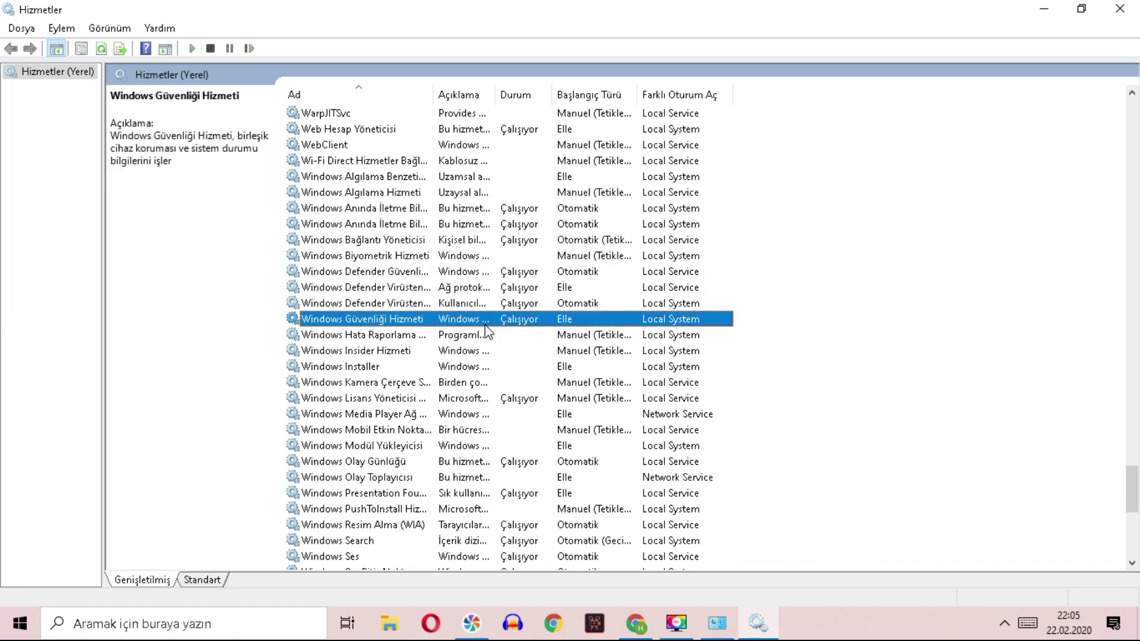
scroll(492, 333, "down", 5)
left_click(349, 401)
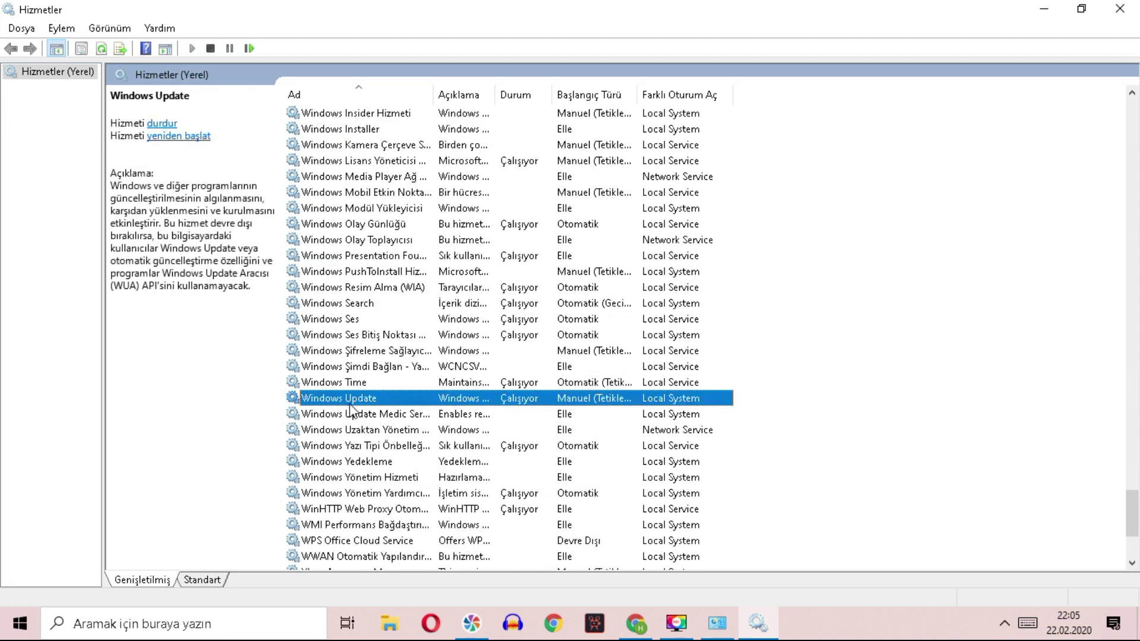
double_click(346, 401)
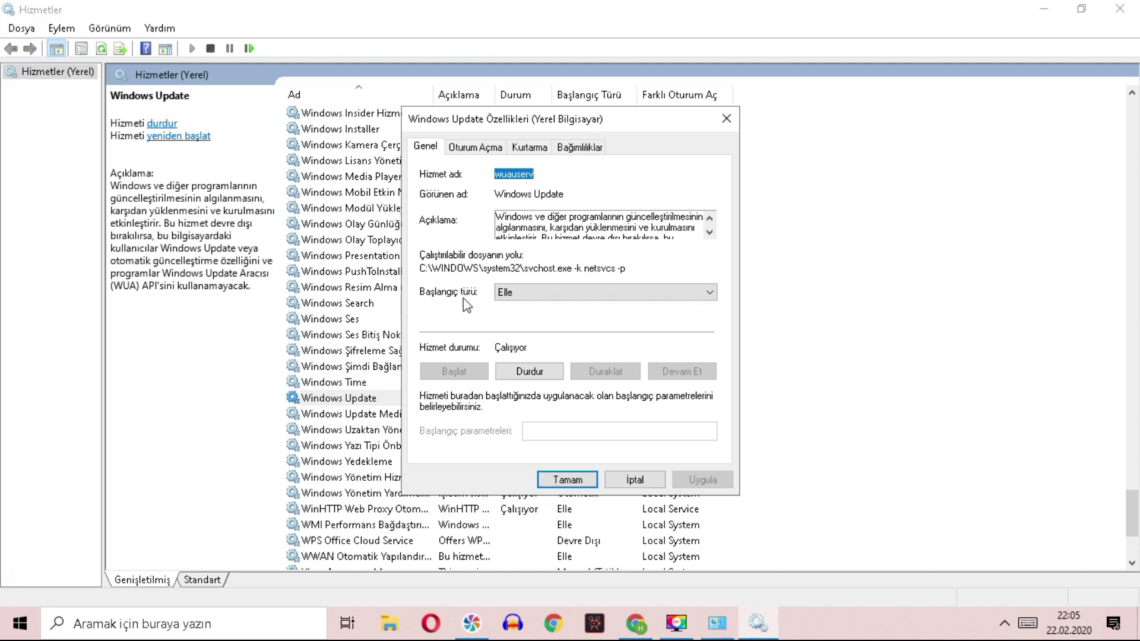
Try the startup types Otomatik, Elle and Devre Dışı for the Windows Update service
left_click(541, 293)
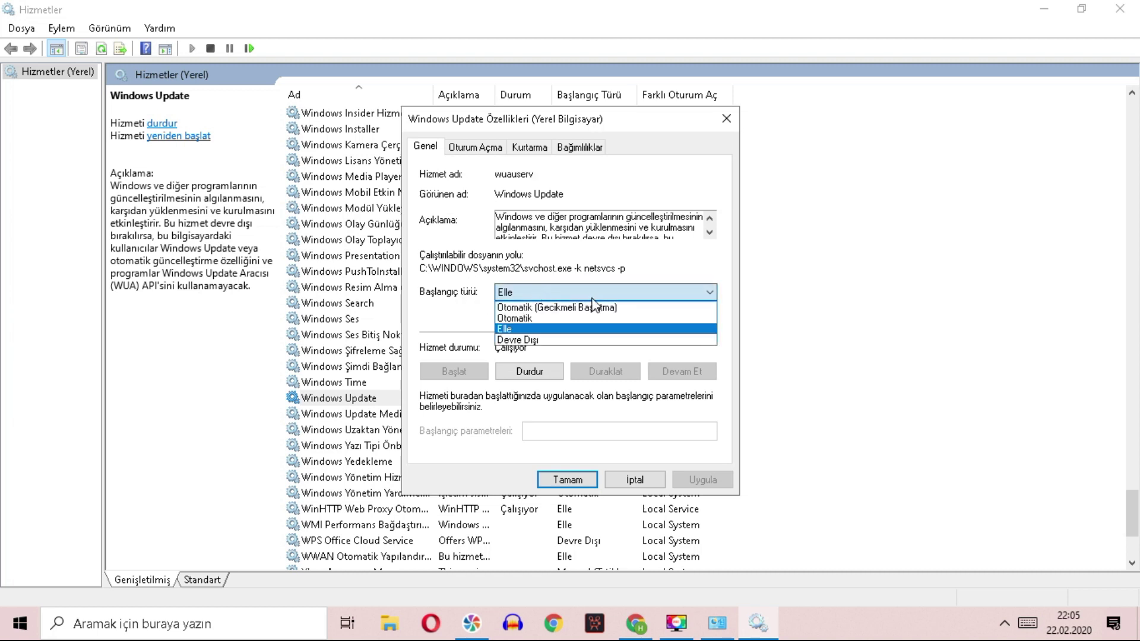
left_click(533, 318)
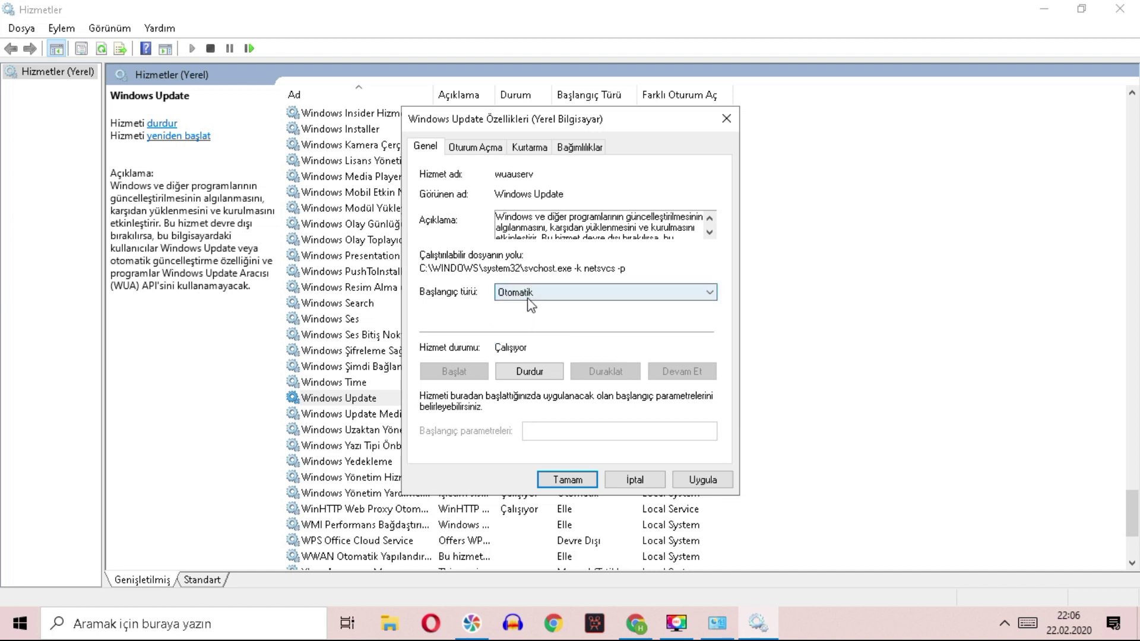
left_click(527, 297)
left_click(525, 295)
left_click(539, 294)
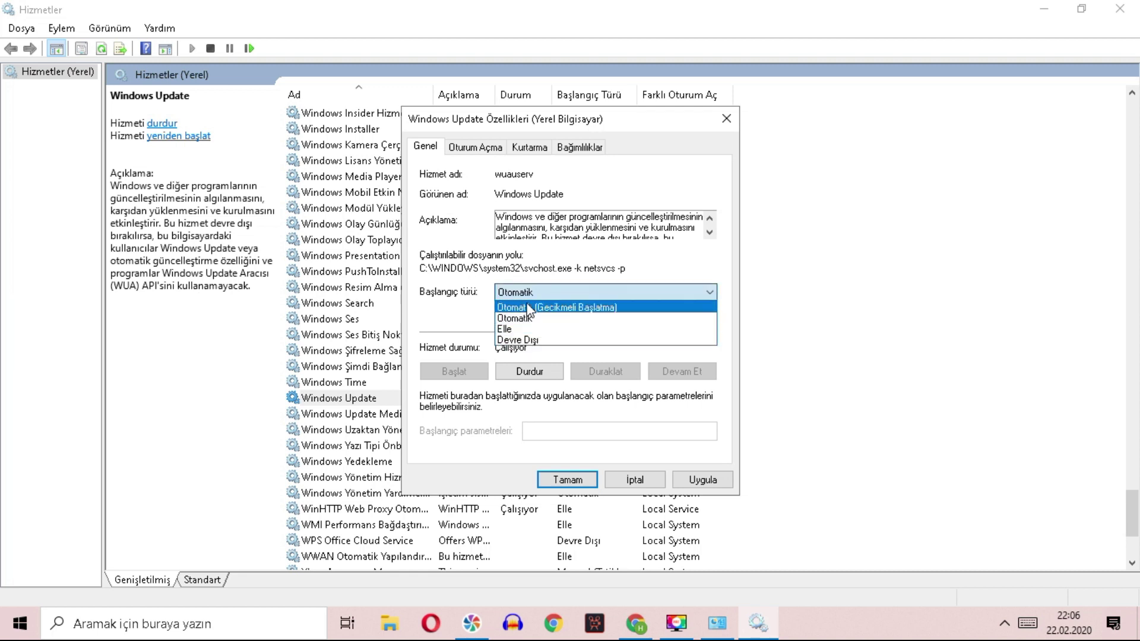
left_click(519, 340)
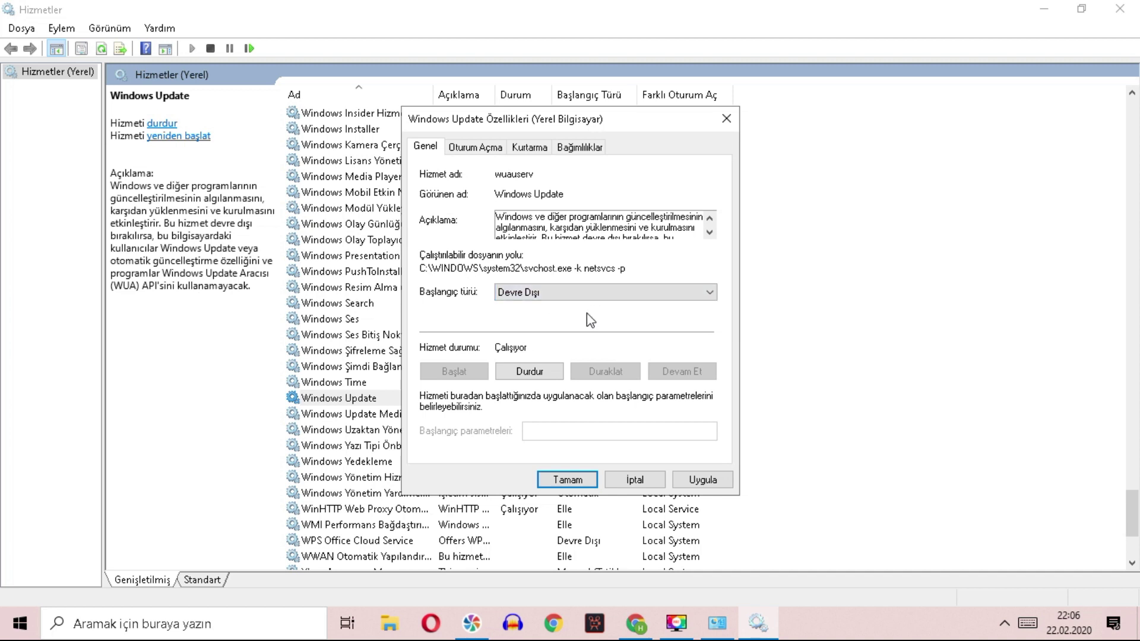
left_click(563, 293)
left_click(575, 290)
left_click(549, 304)
left_click(544, 330)
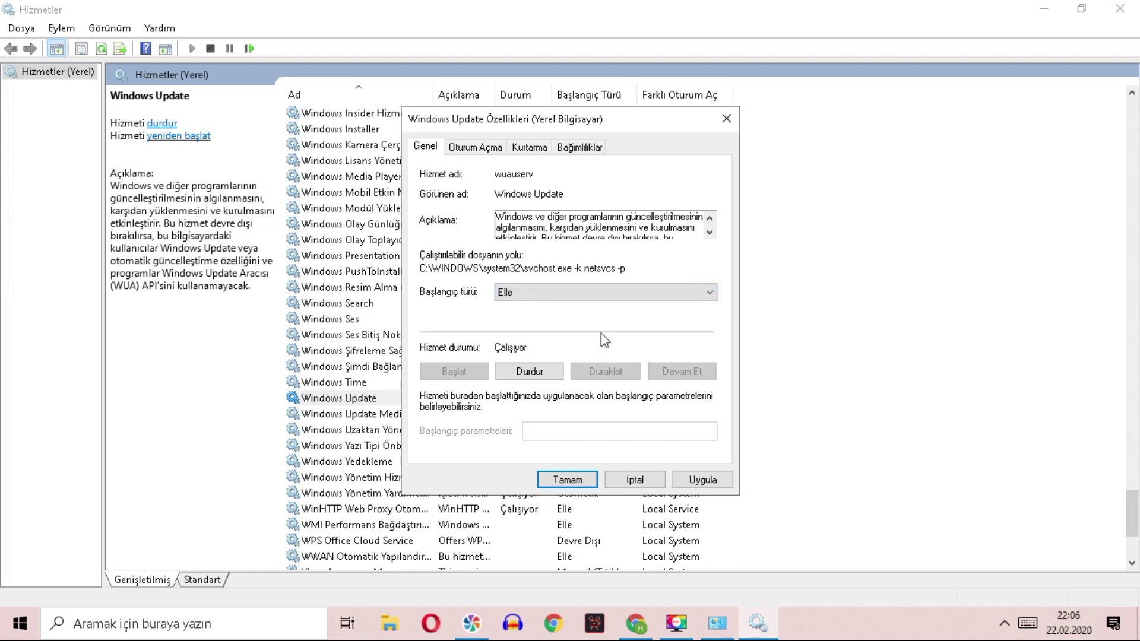
left_click(554, 296)
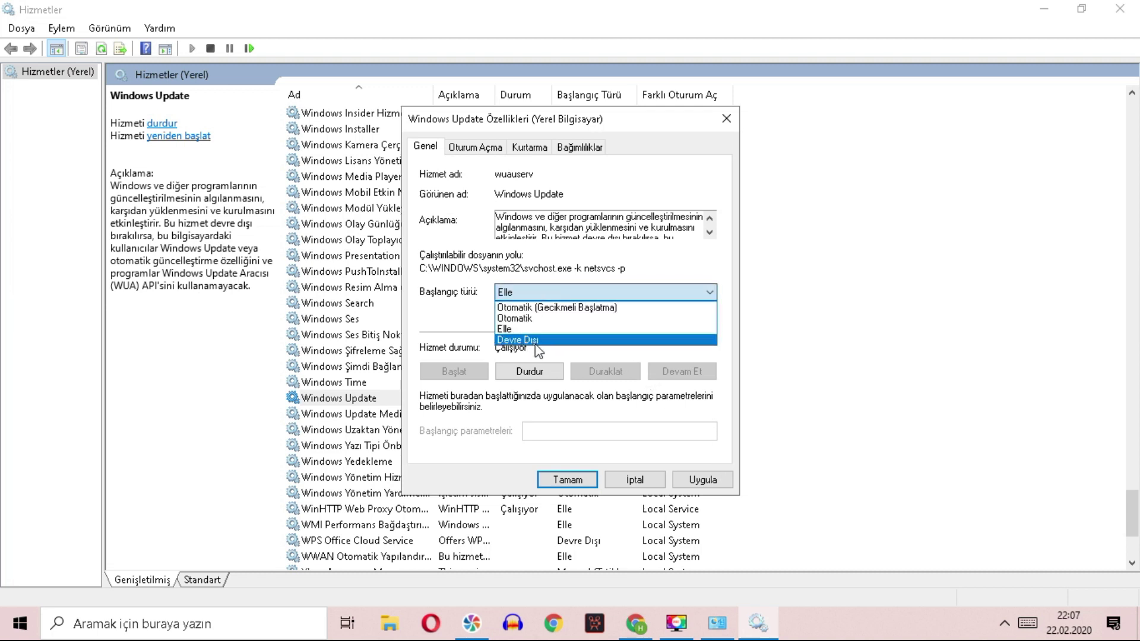
left_click(536, 342)
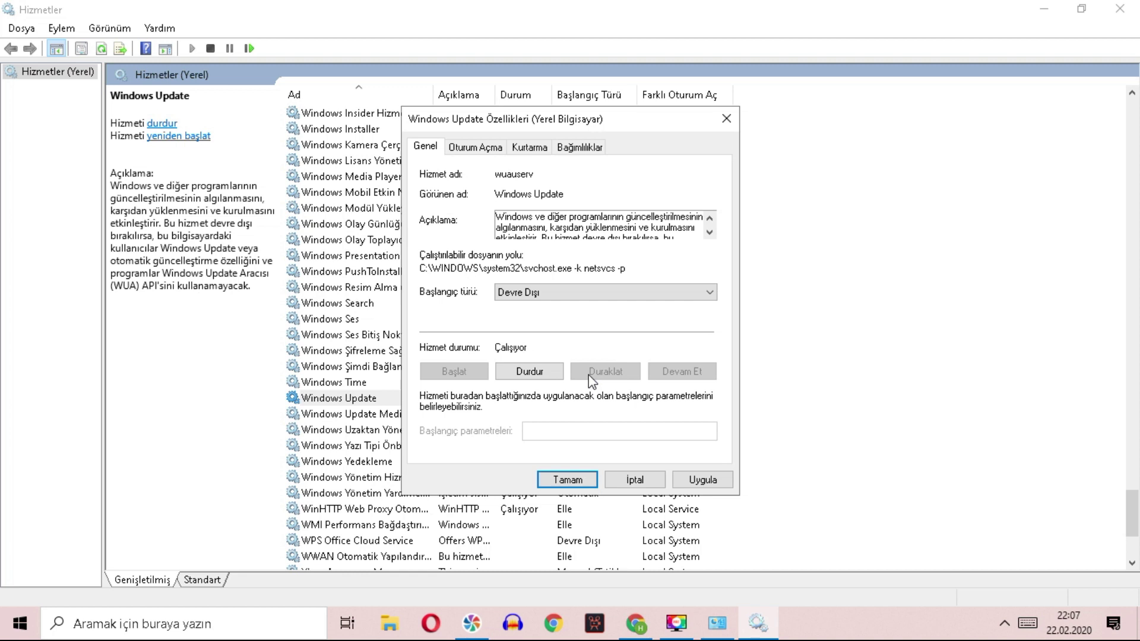
Set the Windows Update service's startup type to Elle, apply it and close the properties
left_click(591, 292)
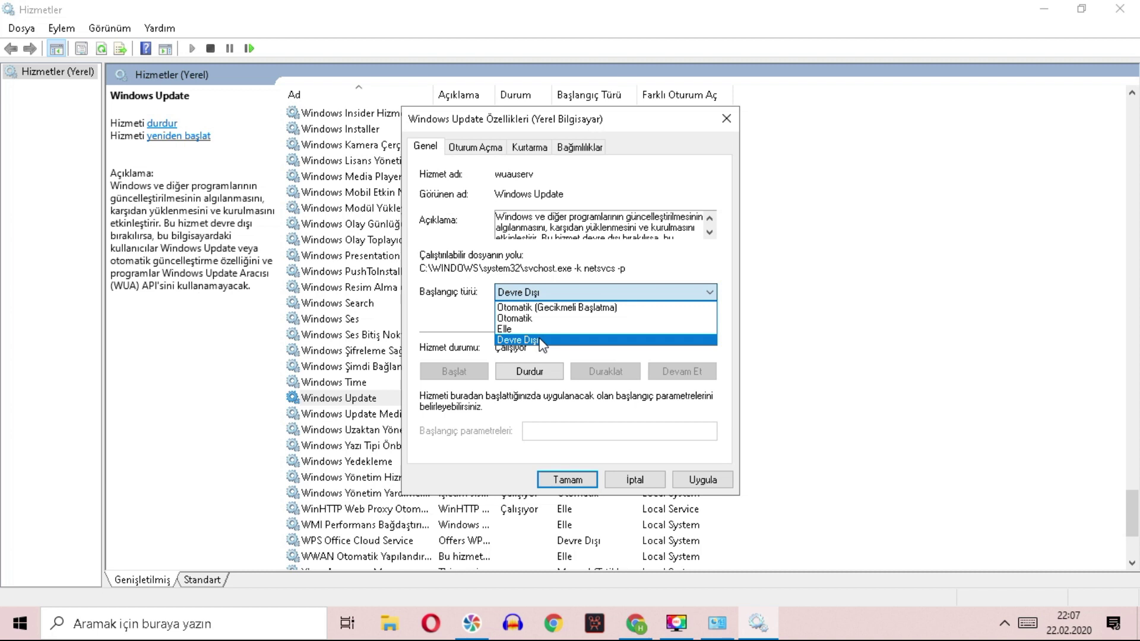
left_click(512, 329)
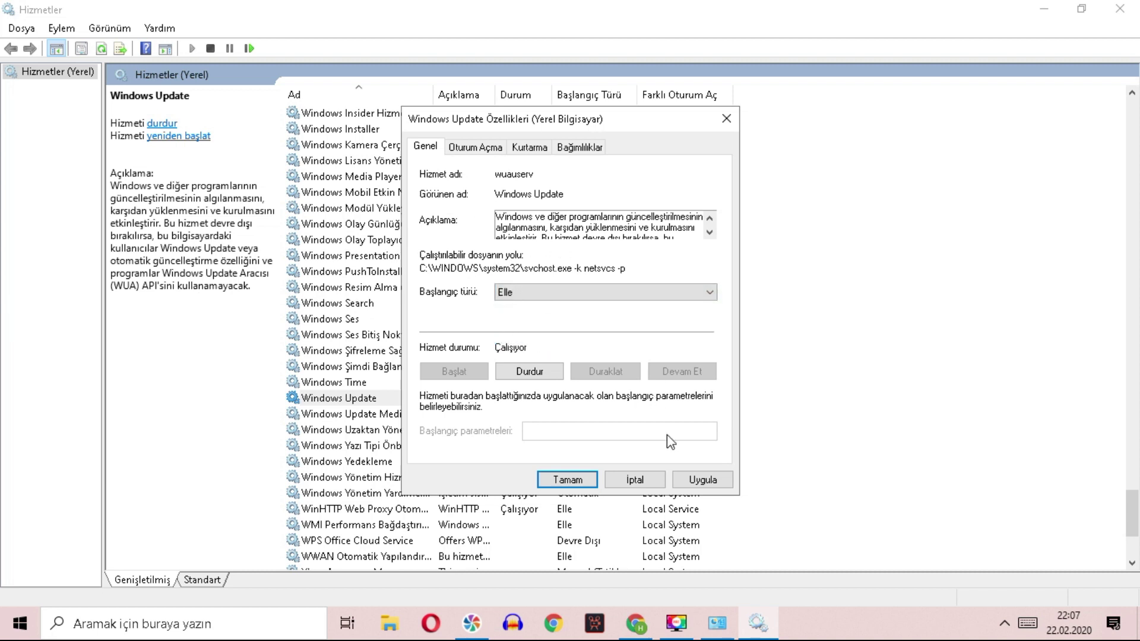
left_click(701, 481)
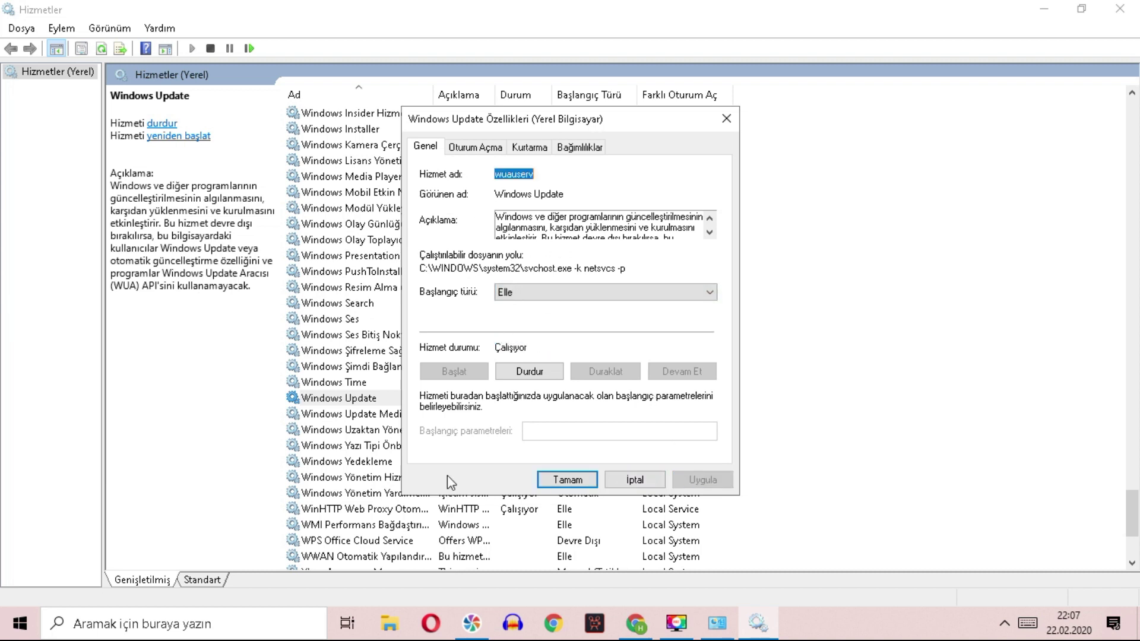
left_click(568, 480)
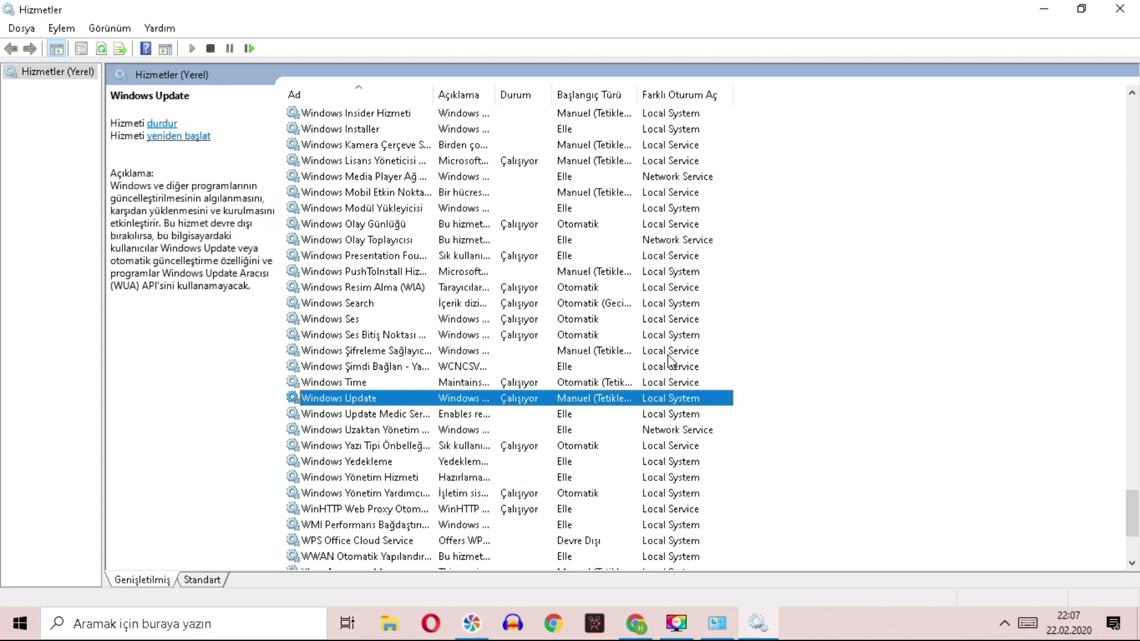
Switch to Chrome, subscribe to Hanimiş Teknoloji from the PROGRAMSIZ BİLGİSAYAR HIZLANDIRMA video page and open the channel's notification options
left_click(637, 623)
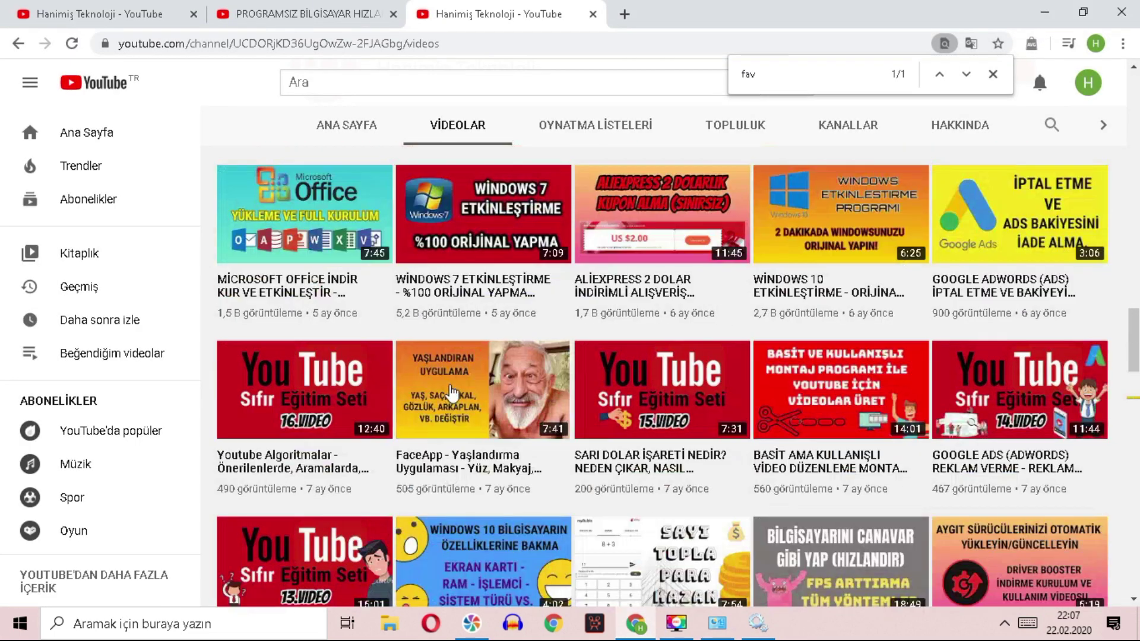
left_click(232, 8)
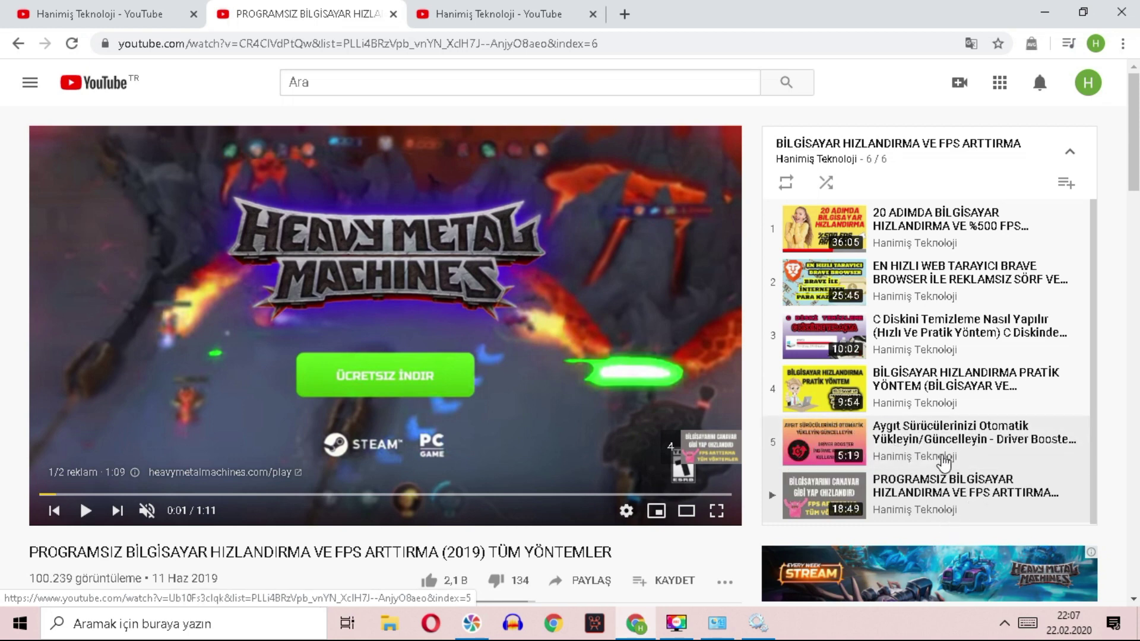
scroll(914, 397, "down", 3)
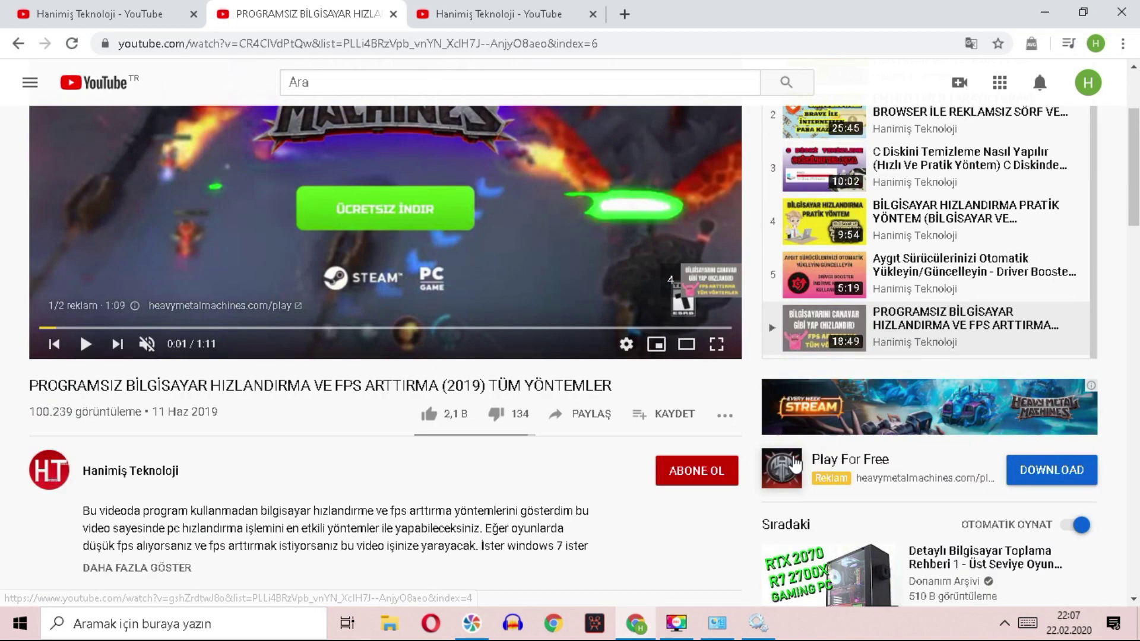
scroll(631, 380, "down", 4)
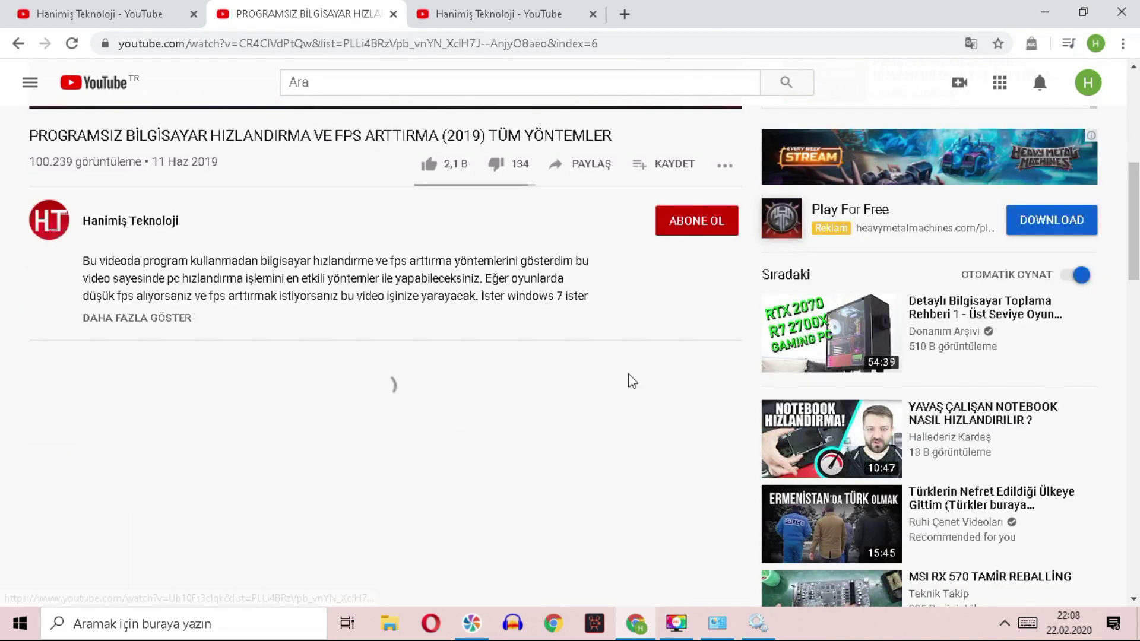
left_click(686, 228)
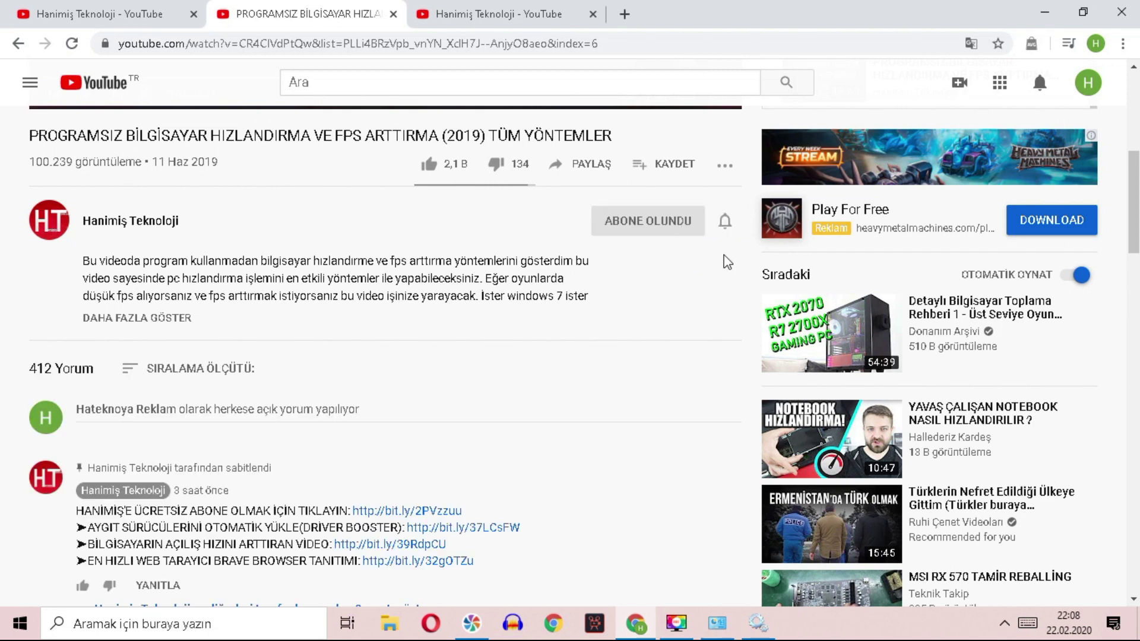
left_click(723, 226)
left_click(721, 257)
left_click(724, 222)
left_click(585, 300)
Return to the desktop and start the Registry Editor by running regedit from the Çalıştır dialog
key("super+d")
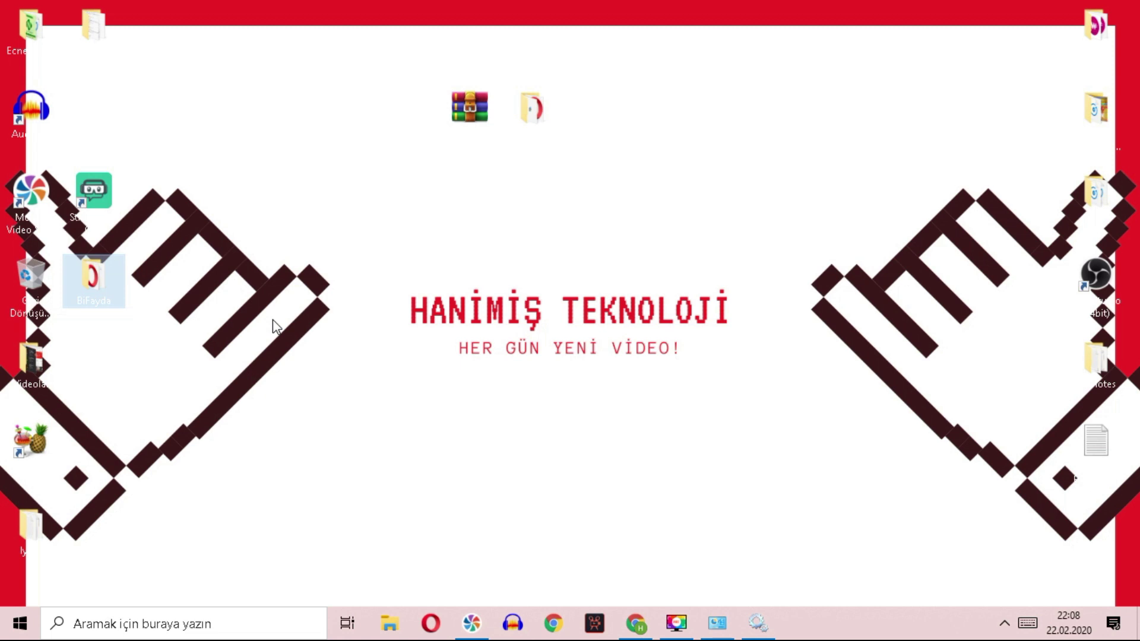
key("super+s")
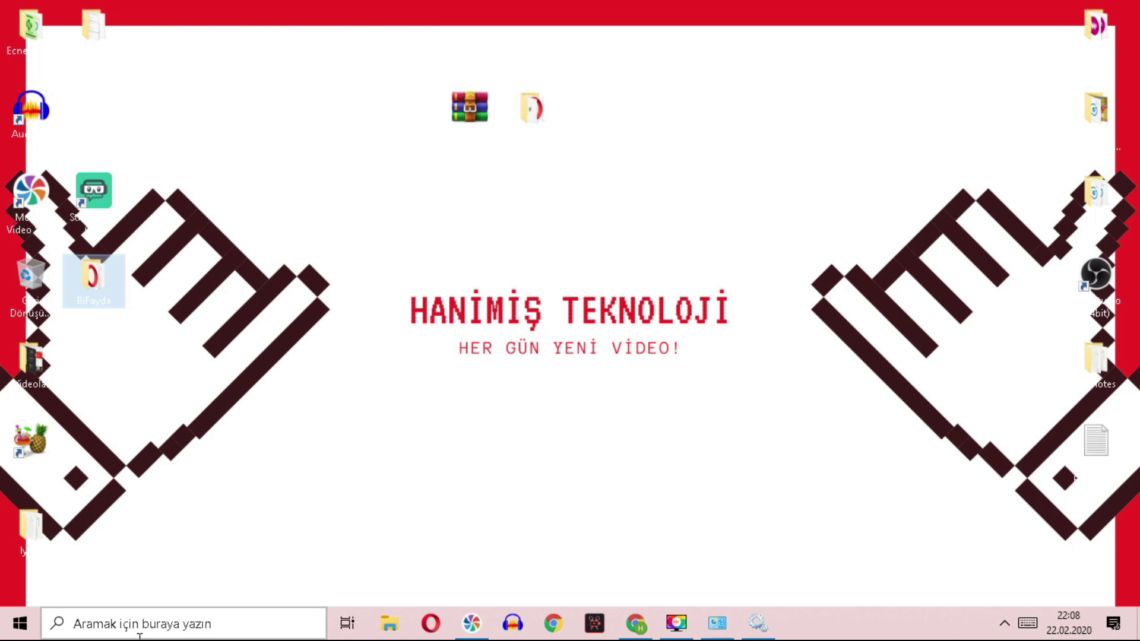
type("çalıştır")
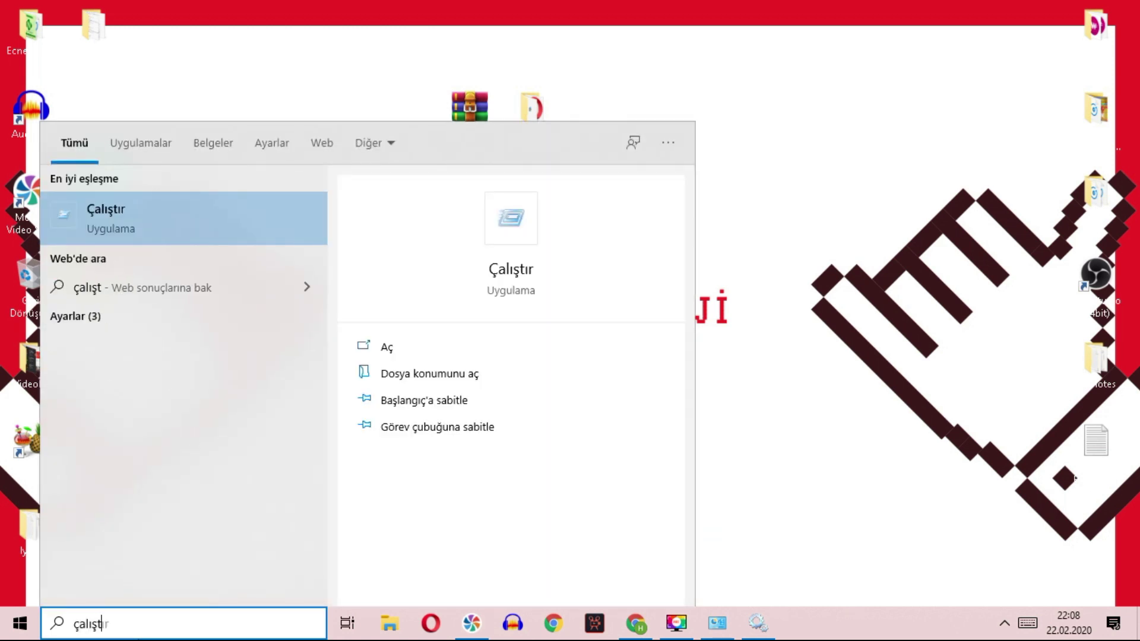
left_click(110, 215)
type("regedştç")
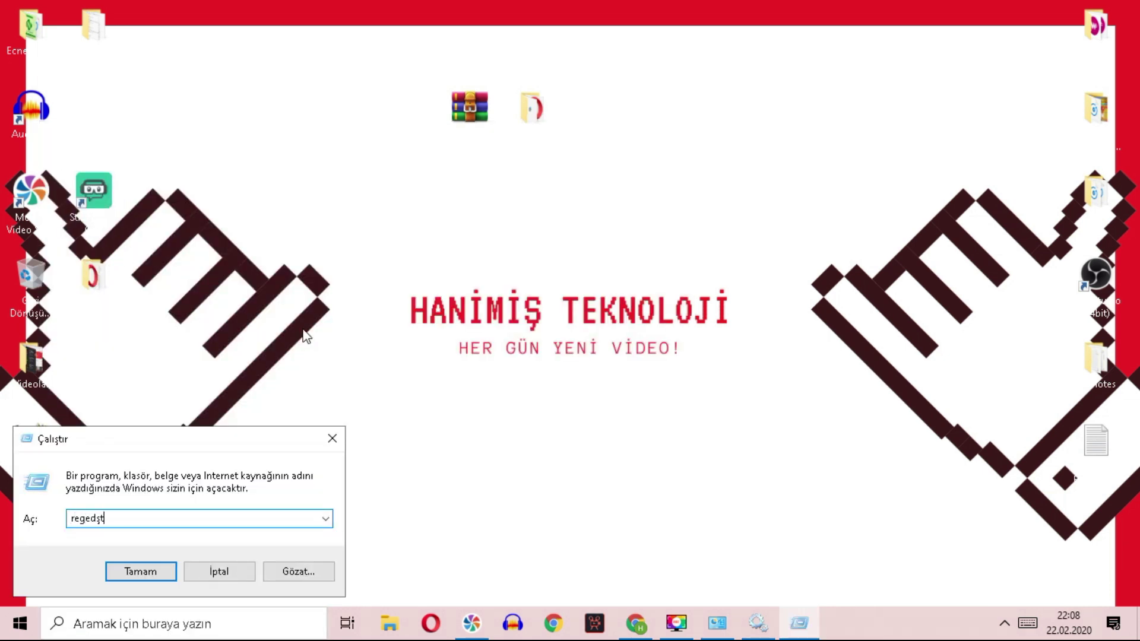
key("BackSpace")
key("BackSpace")
key("BackSpace")
key("Return")
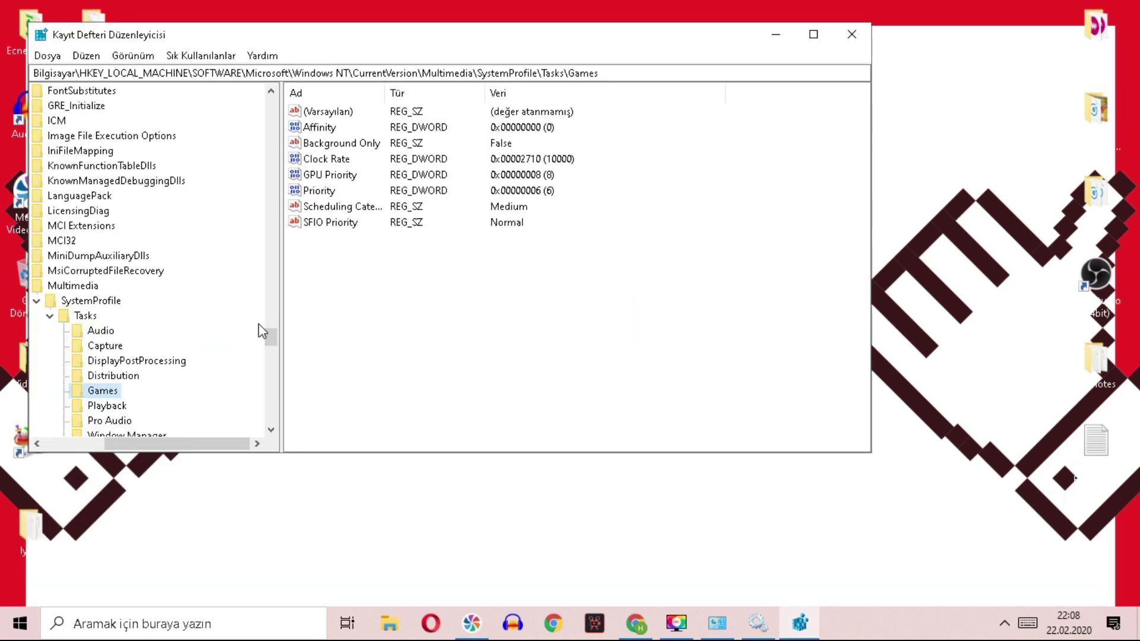
Collapse the registry tree so that only the direct subkeys of HKEY_LOCAL_MACHINE are expanded
scroll(204, 330, "up", 15)
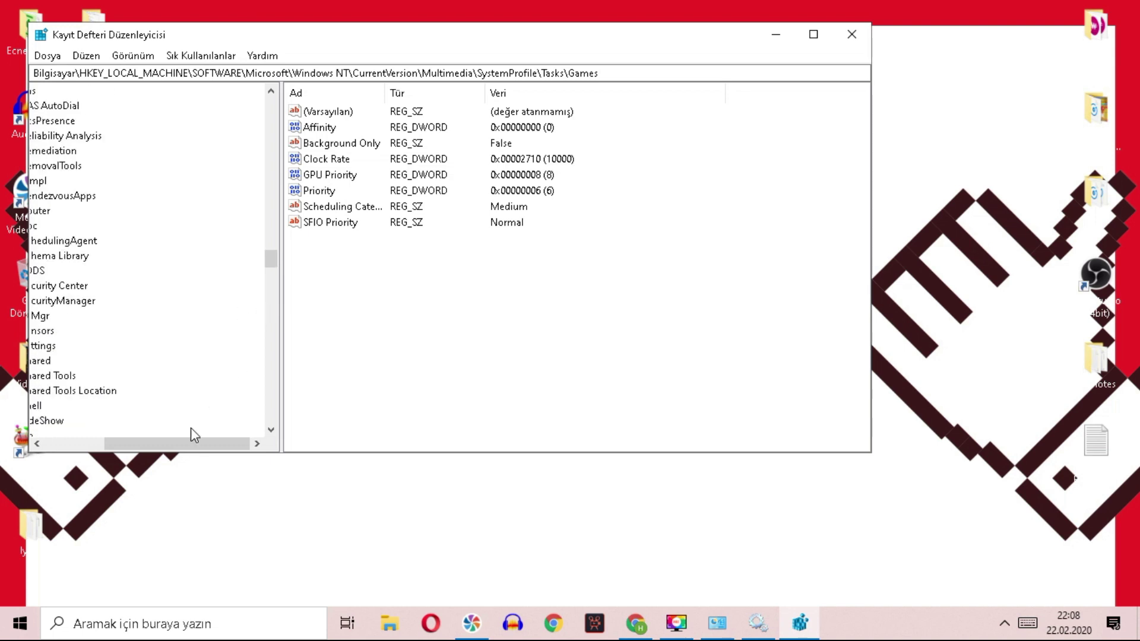
left_click_drag(159, 443, 52, 431)
scroll(162, 292, "up", 20)
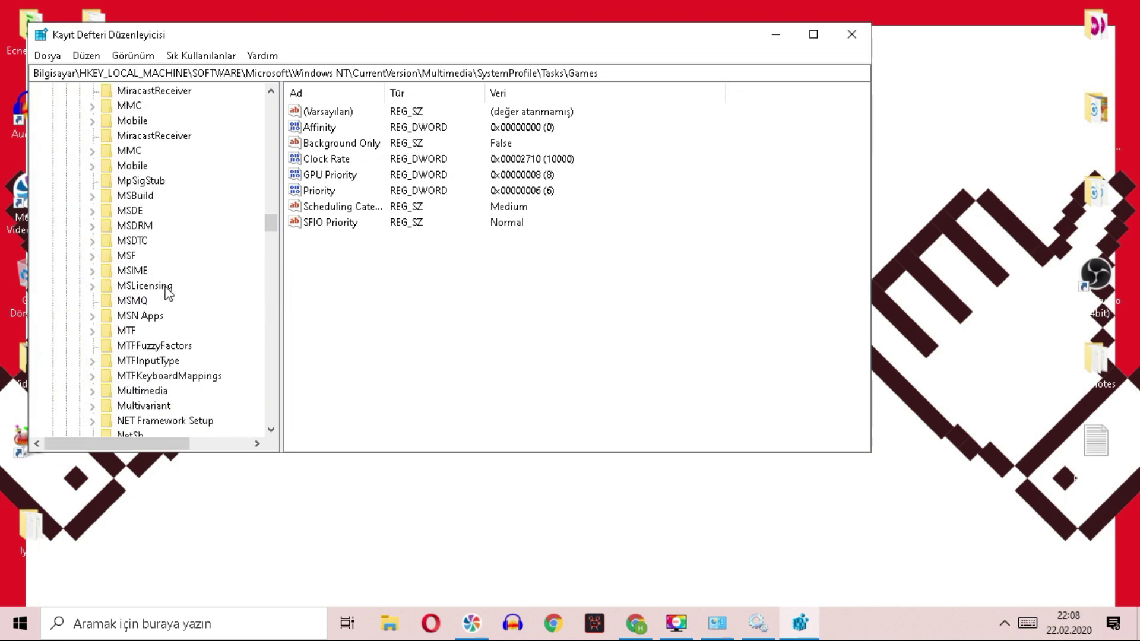
scroll(190, 258, "up", 5)
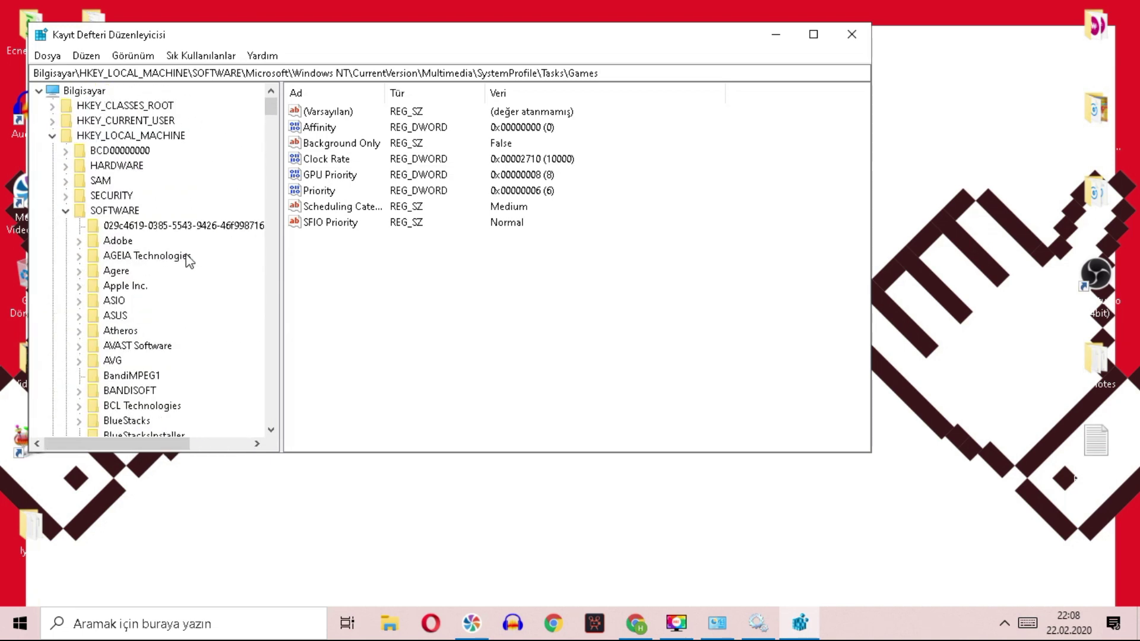
left_click(52, 135)
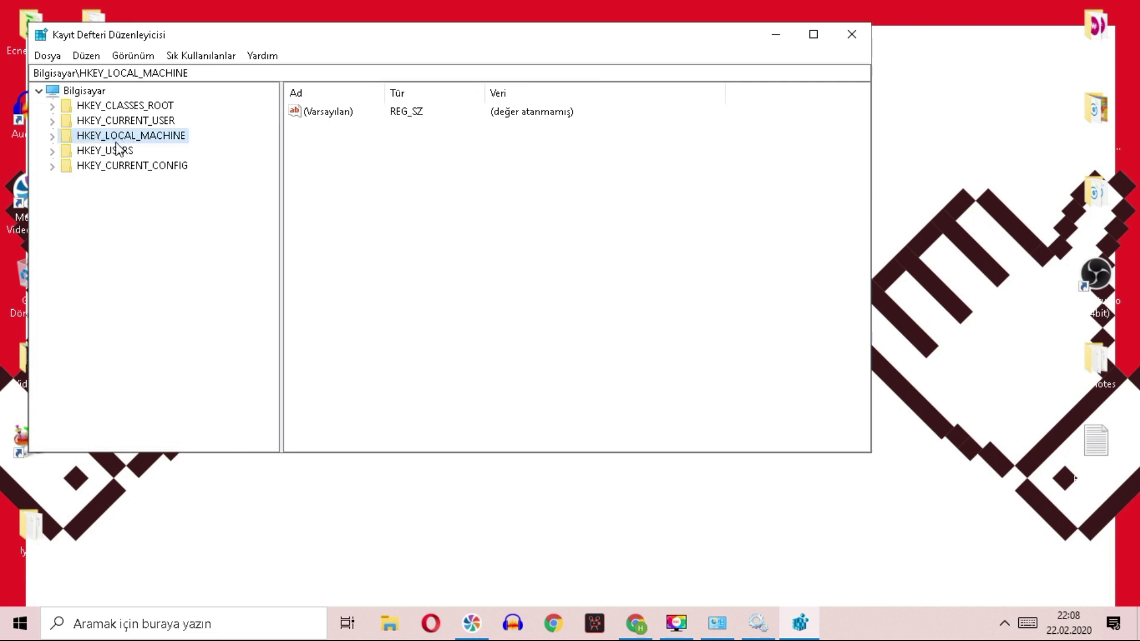
double_click(143, 139)
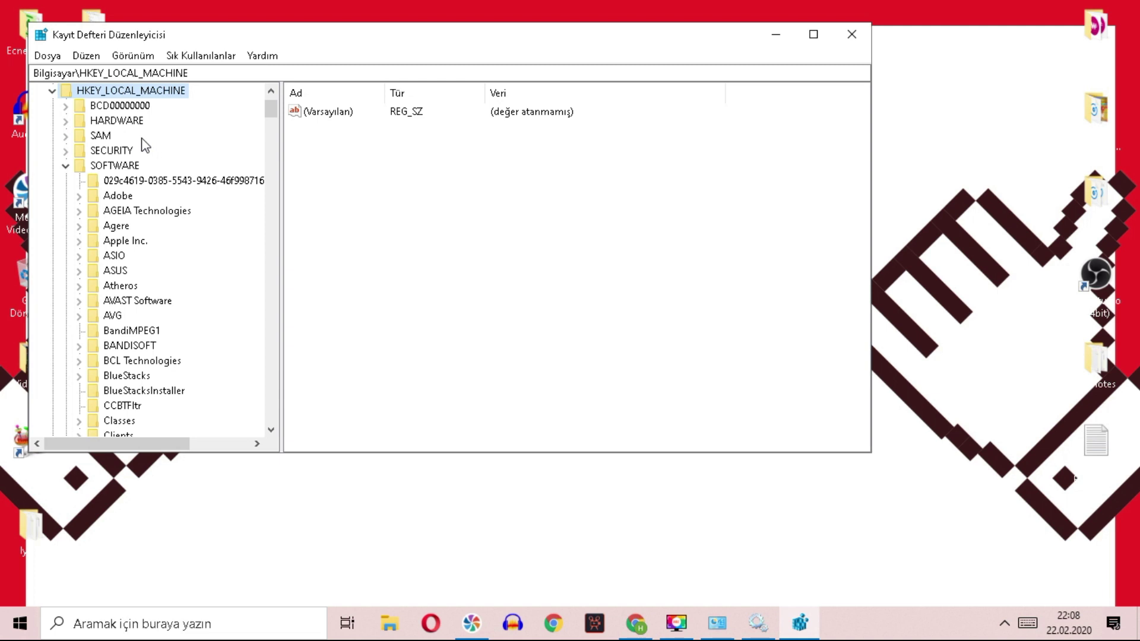
left_click(65, 166)
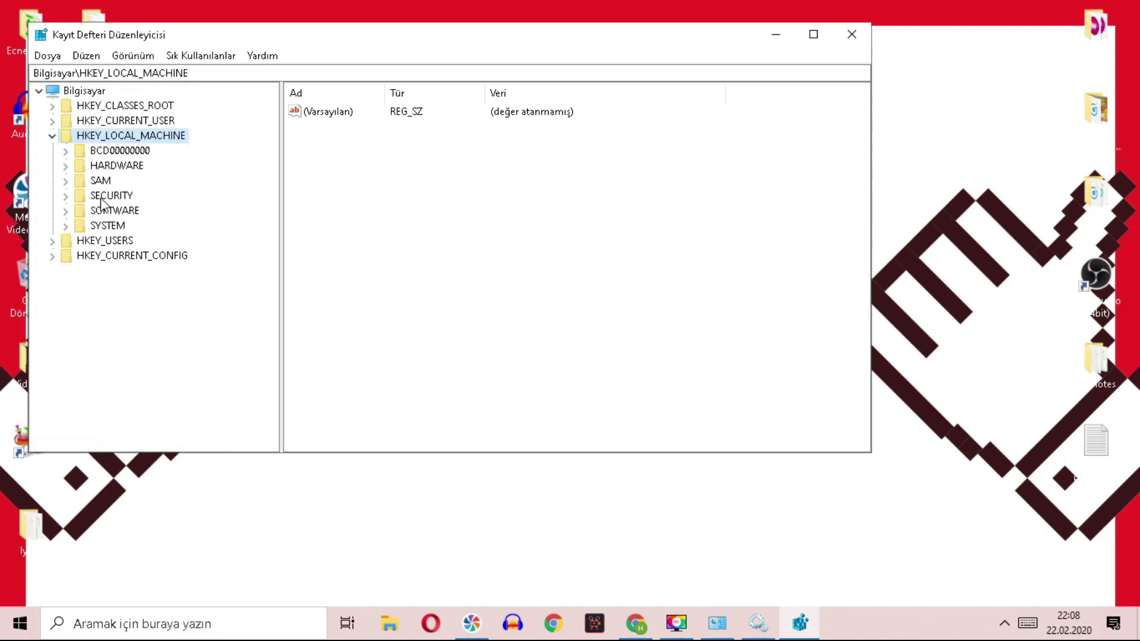
Open the Ndu key under HKEY_LOCAL_MACHINE\SYSTEM\ControlSet001\Services
left_click(65, 227)
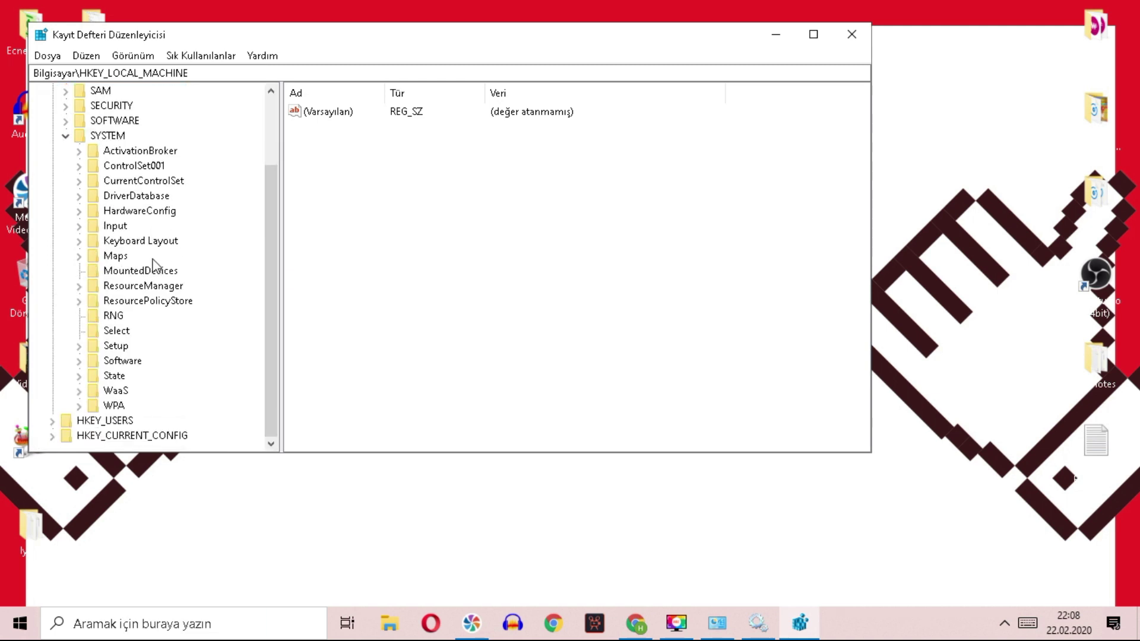
double_click(136, 169)
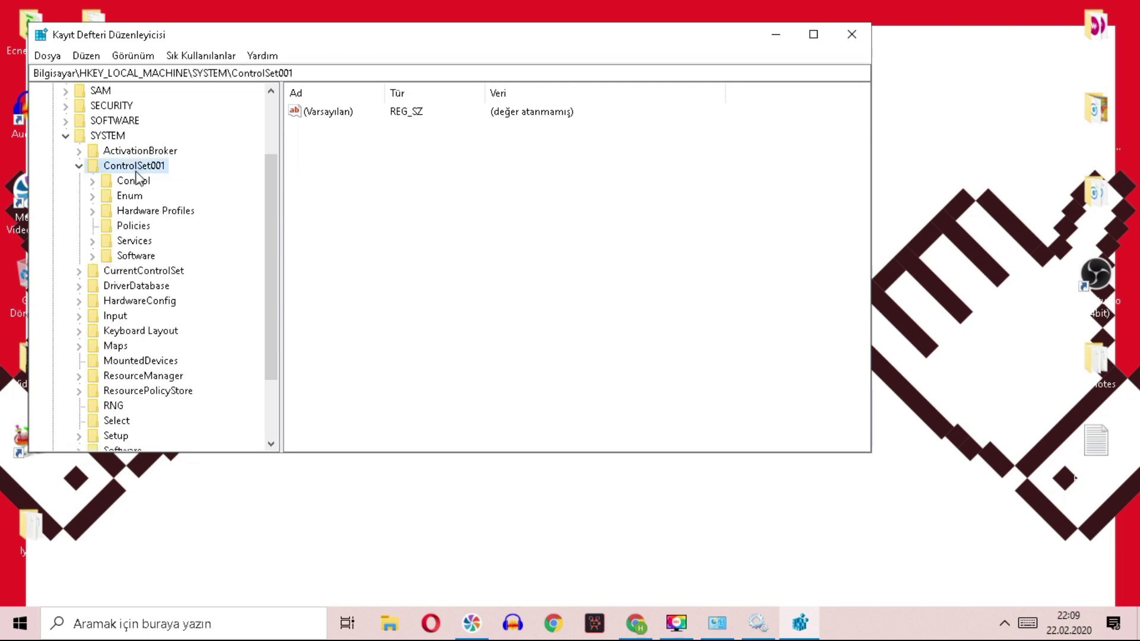
double_click(134, 241)
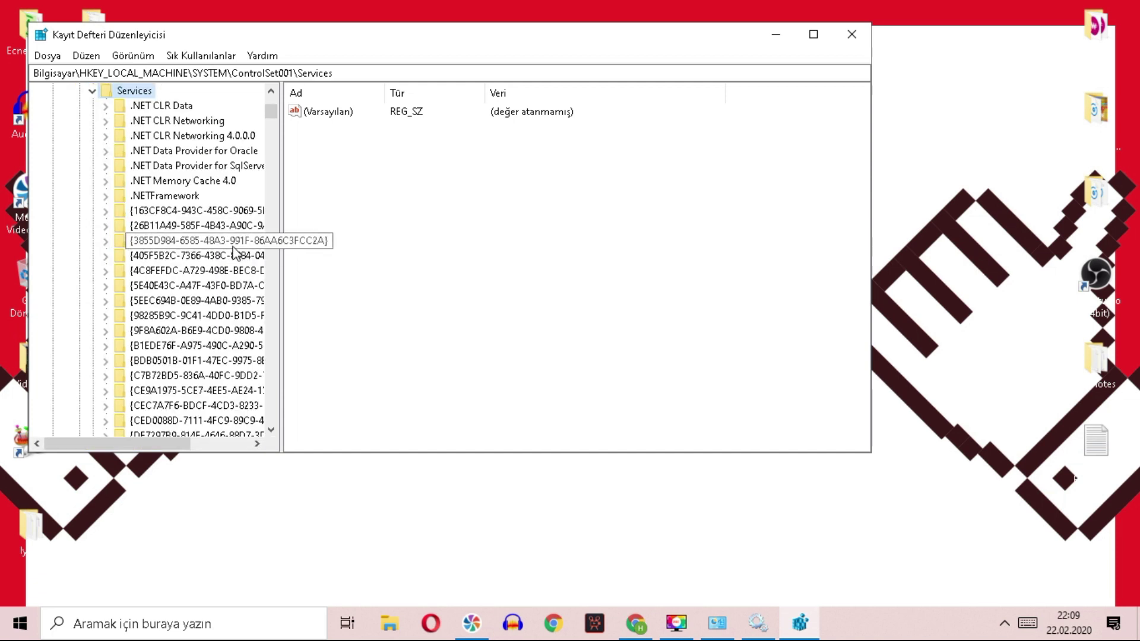
scroll(191, 331, "down", 20)
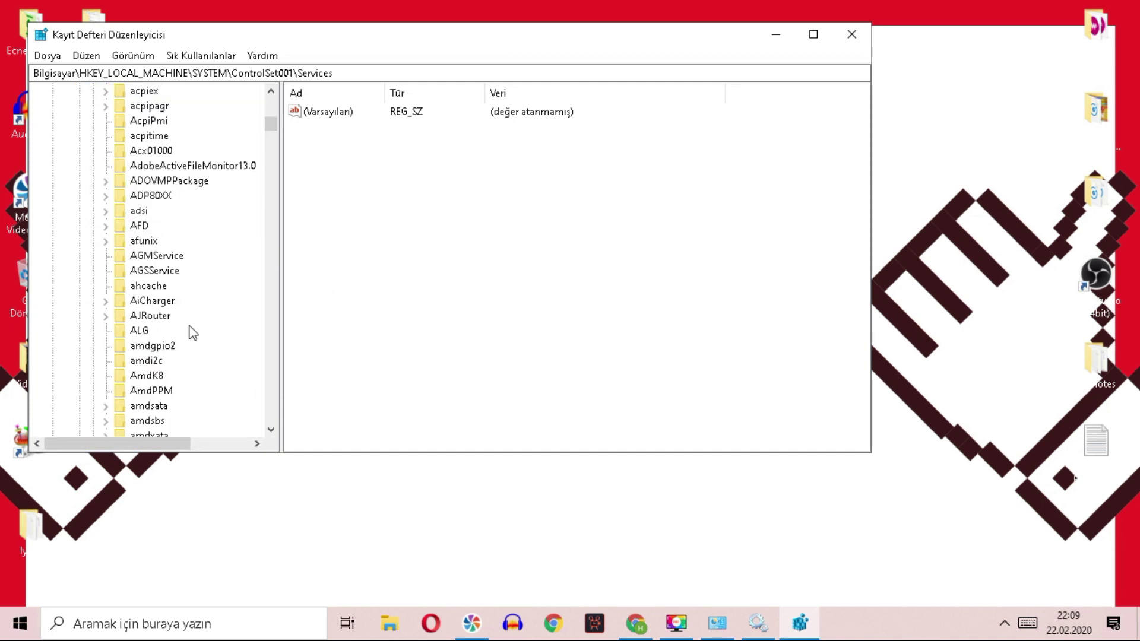
scroll(193, 332, "down", 10)
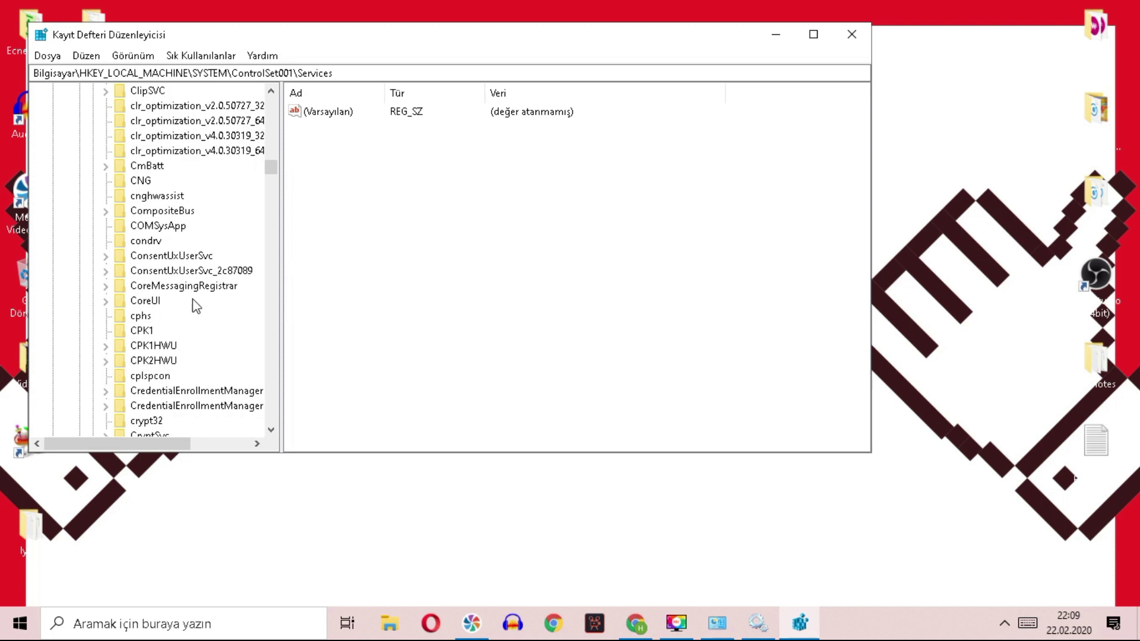
scroll(186, 338, "down", 20)
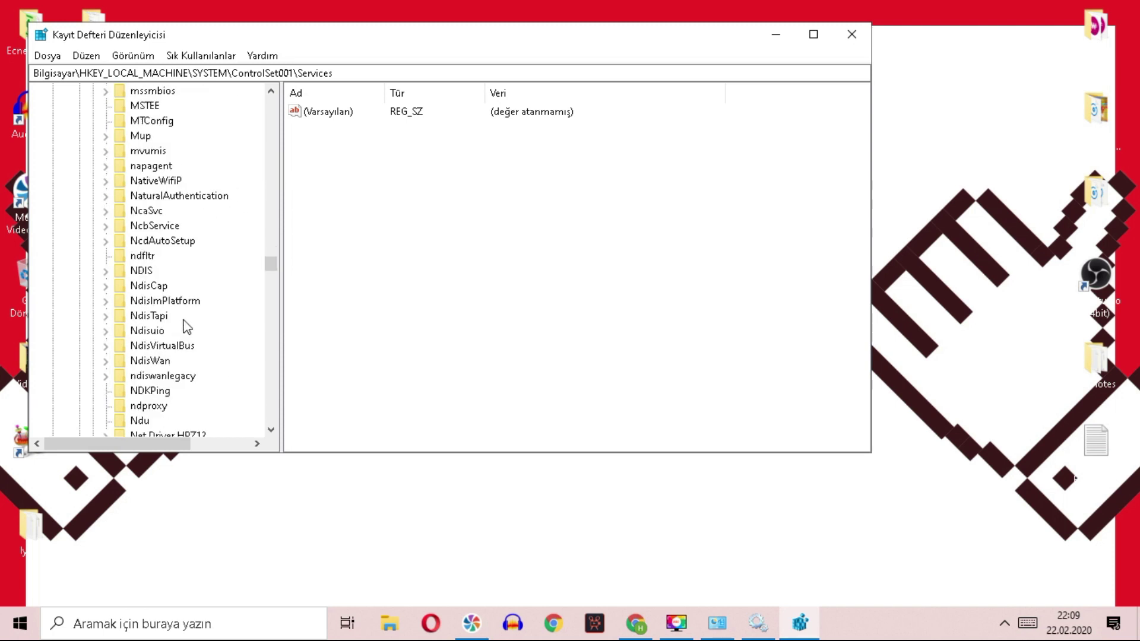
scroll(185, 328, "up", 3)
left_click(142, 286)
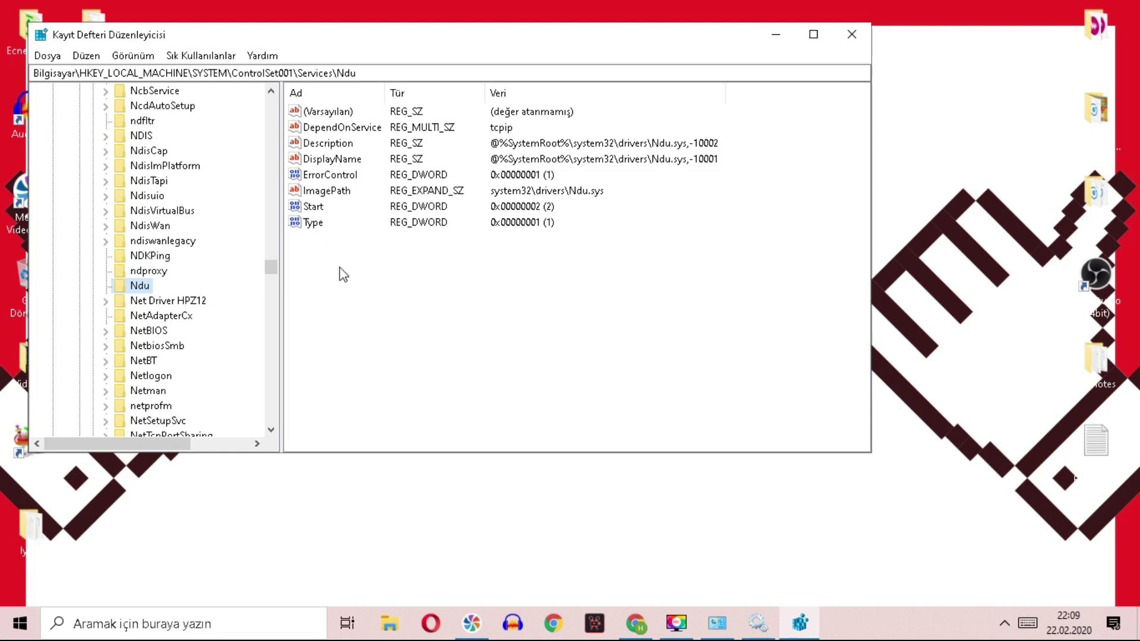
Create a DWORD (32 bit) value named Startazdasdasd in the Ndu key and delete it again
right_click(373, 282)
mouse_move(410, 291)
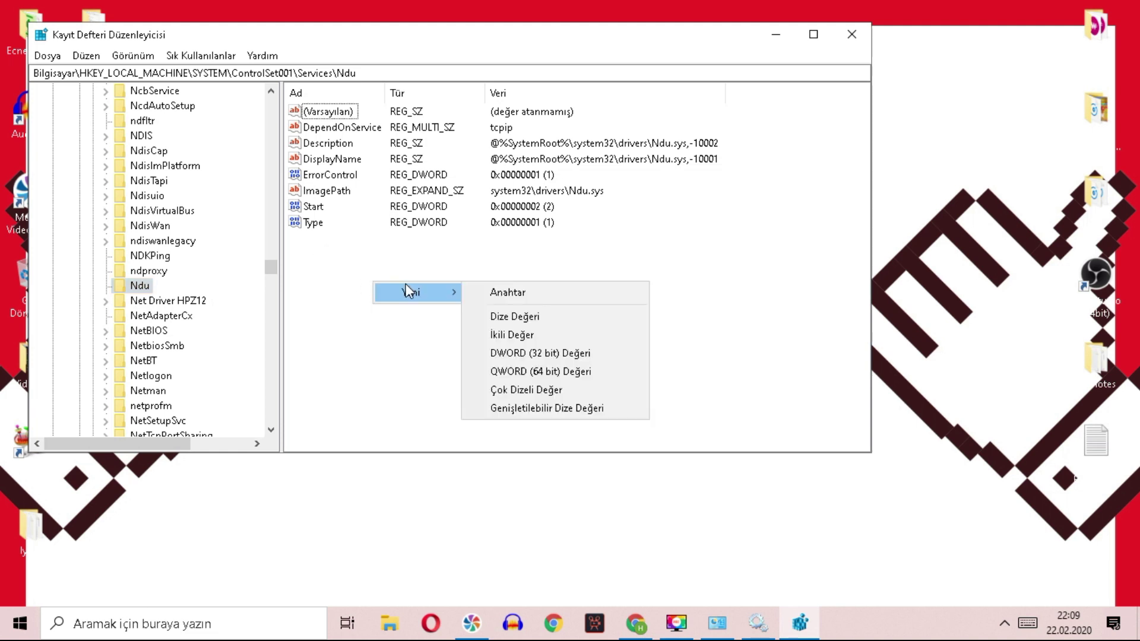
left_click(551, 353)
type("S")
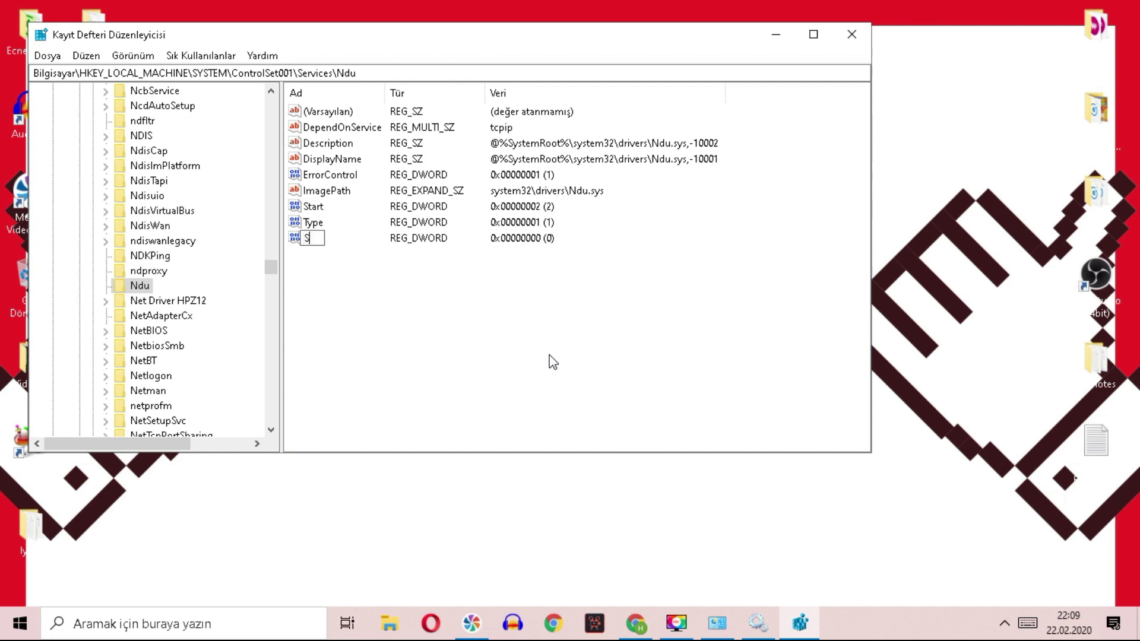
type("tartazdasdasd")
key("Return")
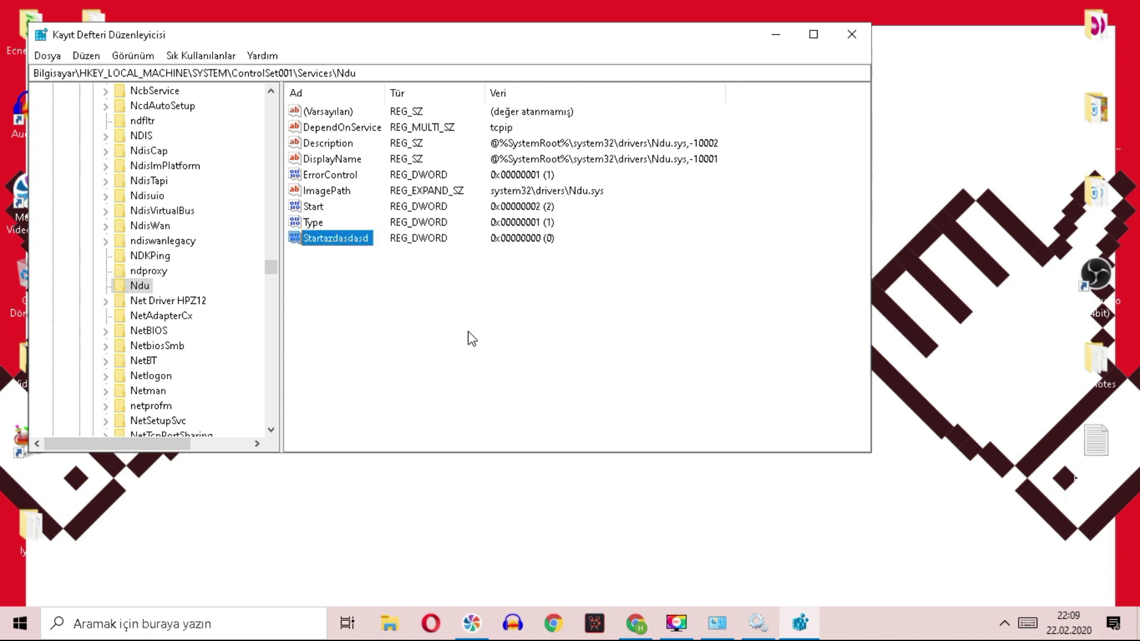
key("Delete")
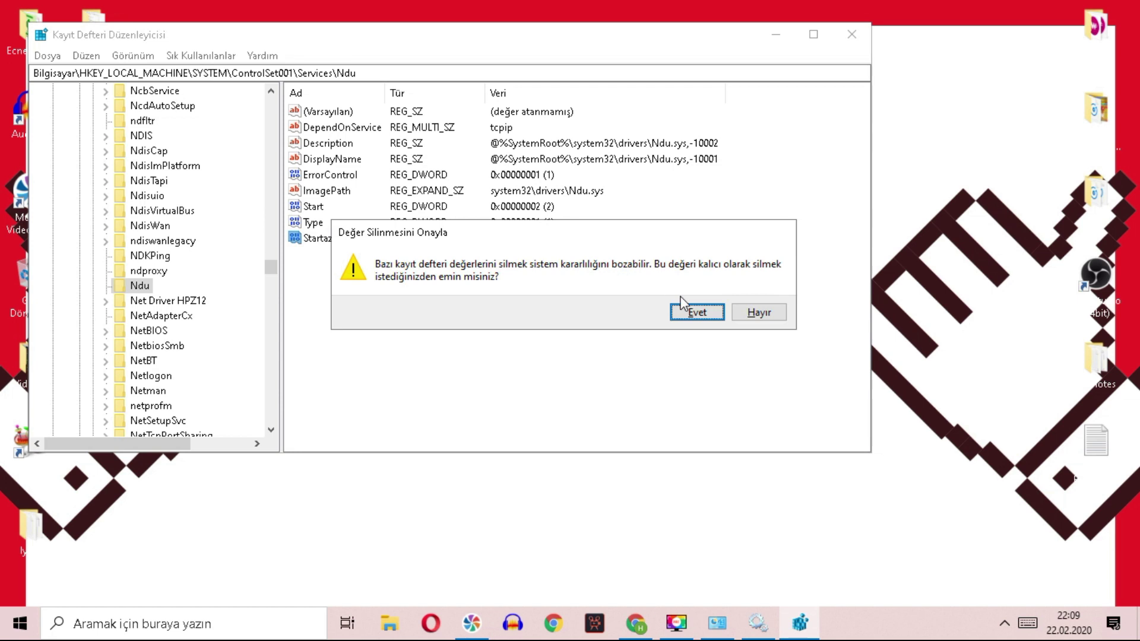
left_click(688, 312)
Try to set the Ndu key's Start value to 4, and close the Registry Editor
left_click(304, 205)
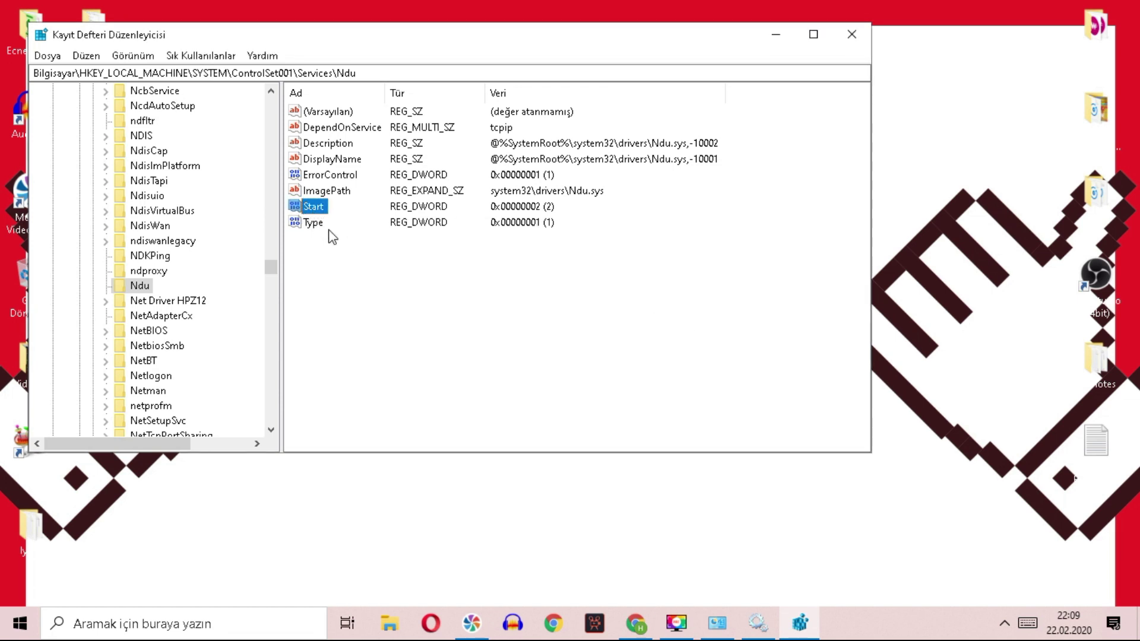
double_click(317, 205)
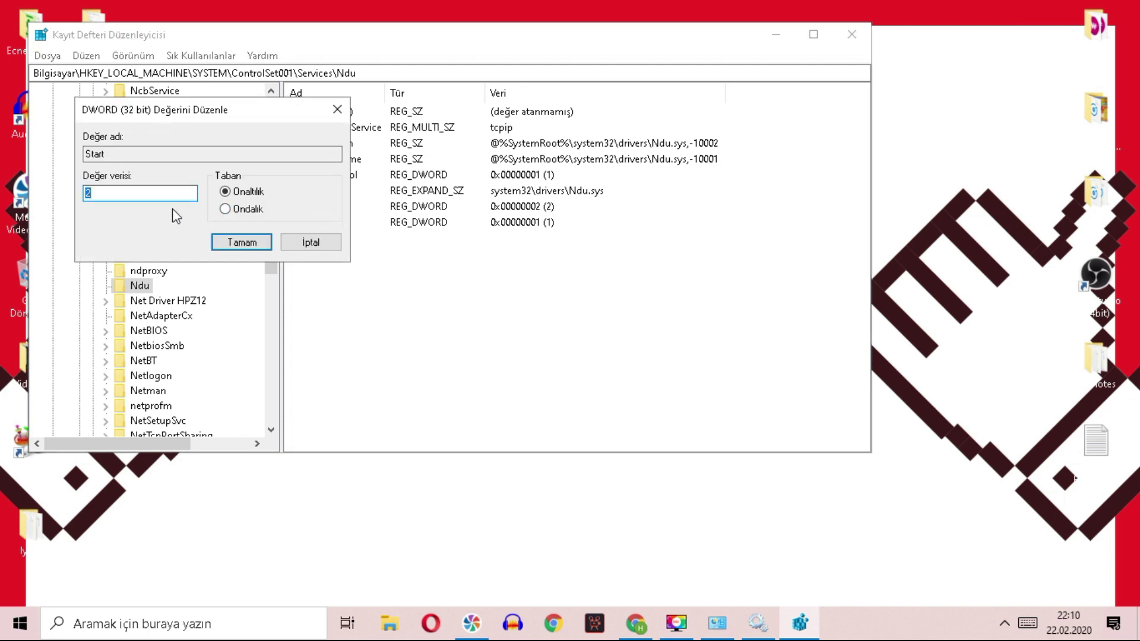
double_click(119, 195)
type("4")
left_click(249, 242)
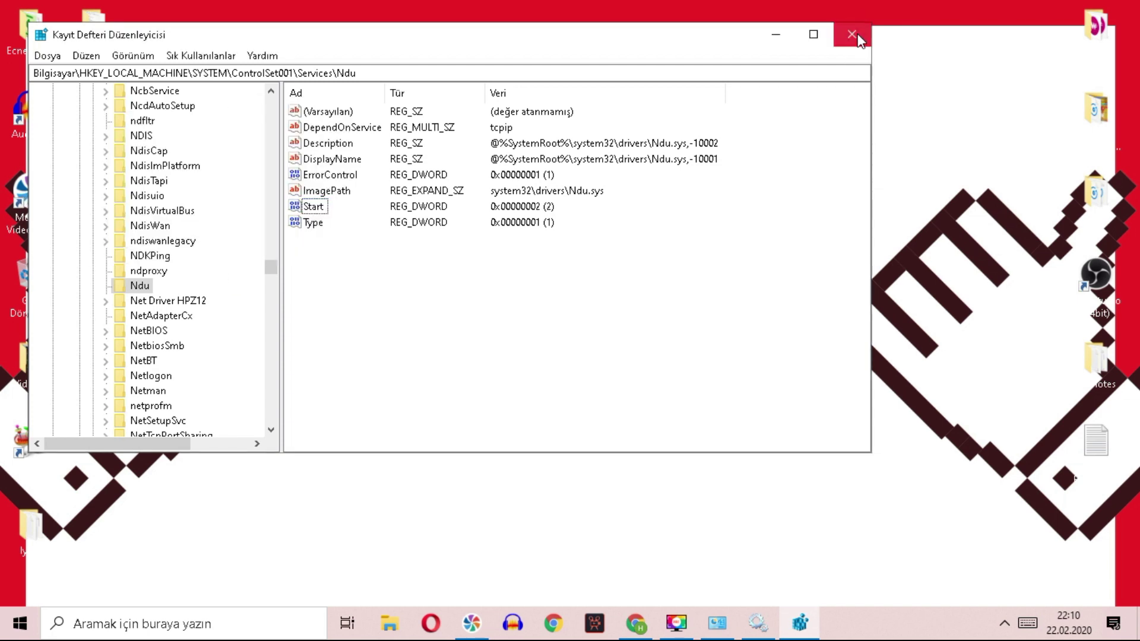
left_click(852, 34)
Switch to Chrome, view the Hanimiş Teknoloji channel's videos page and open a new tab
left_click(636, 621)
scroll(303, 254, "up", 7)
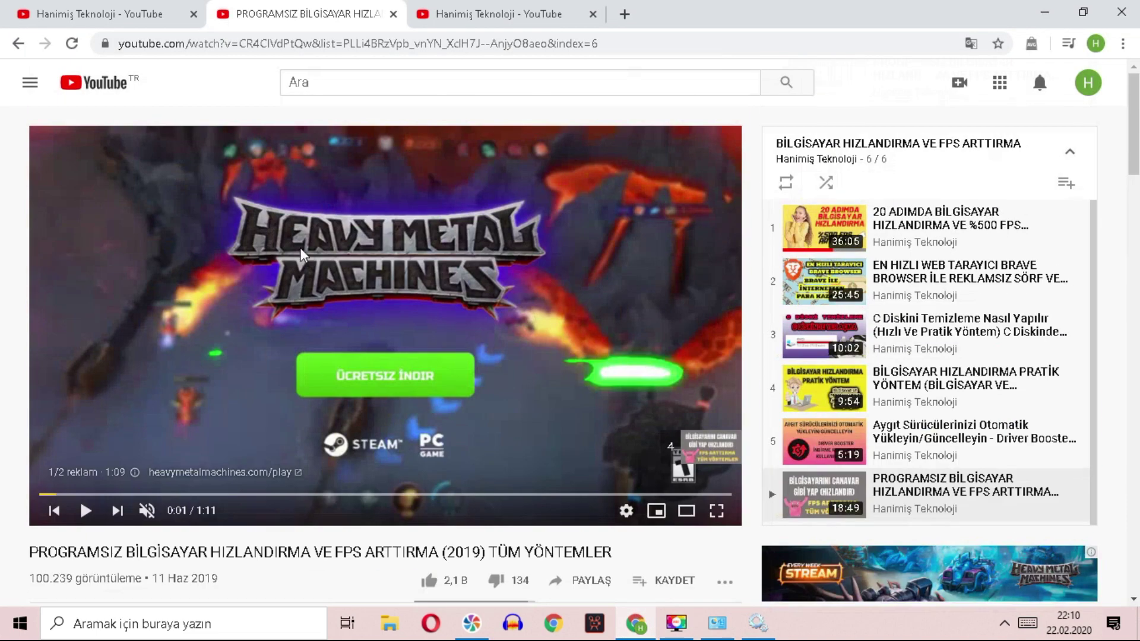
left_click(498, 14)
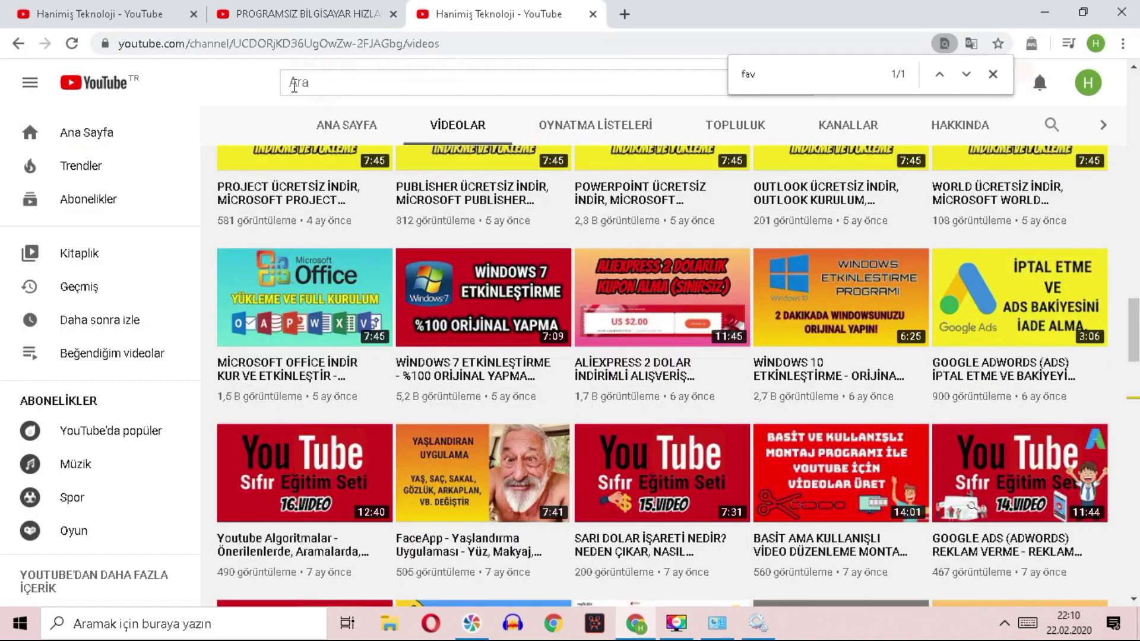
left_click(625, 14)
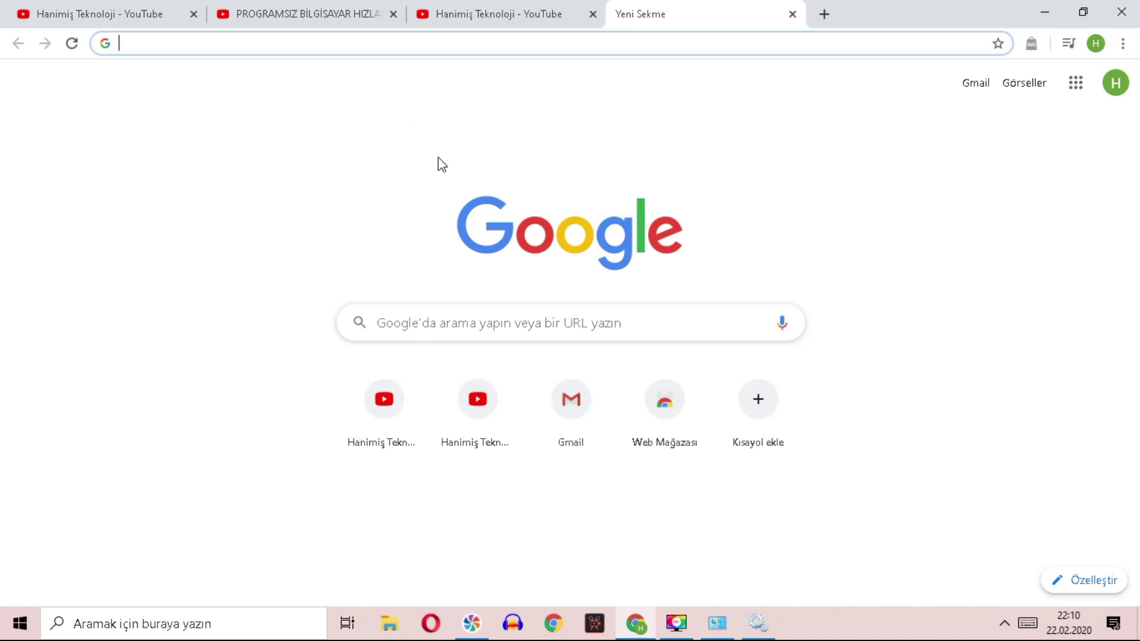
left_click(468, 310)
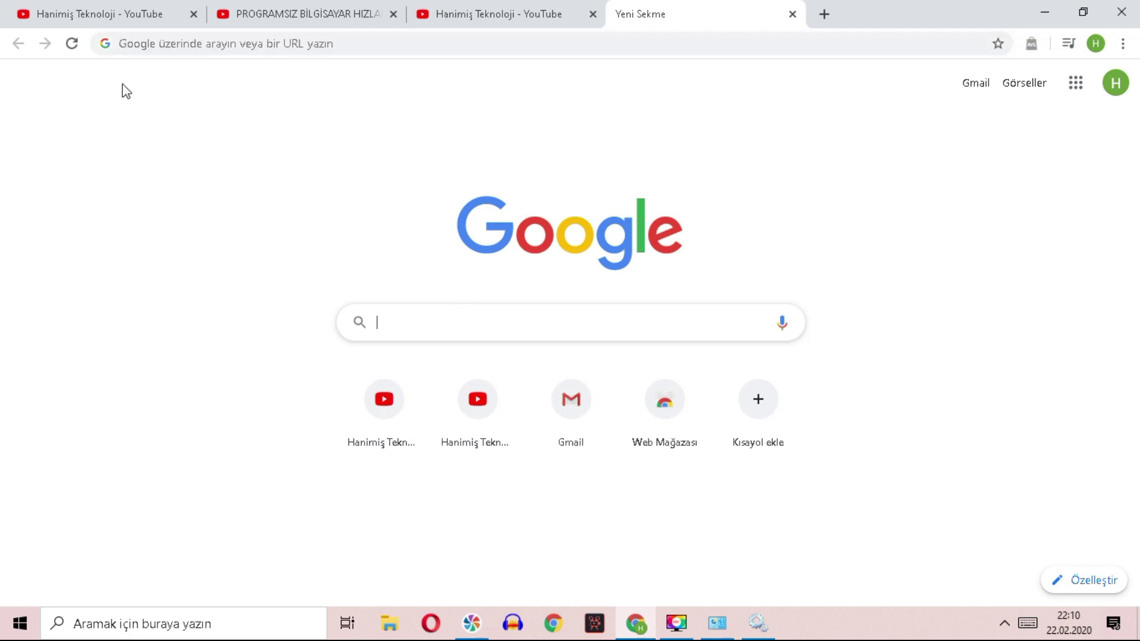
left_click(156, 44)
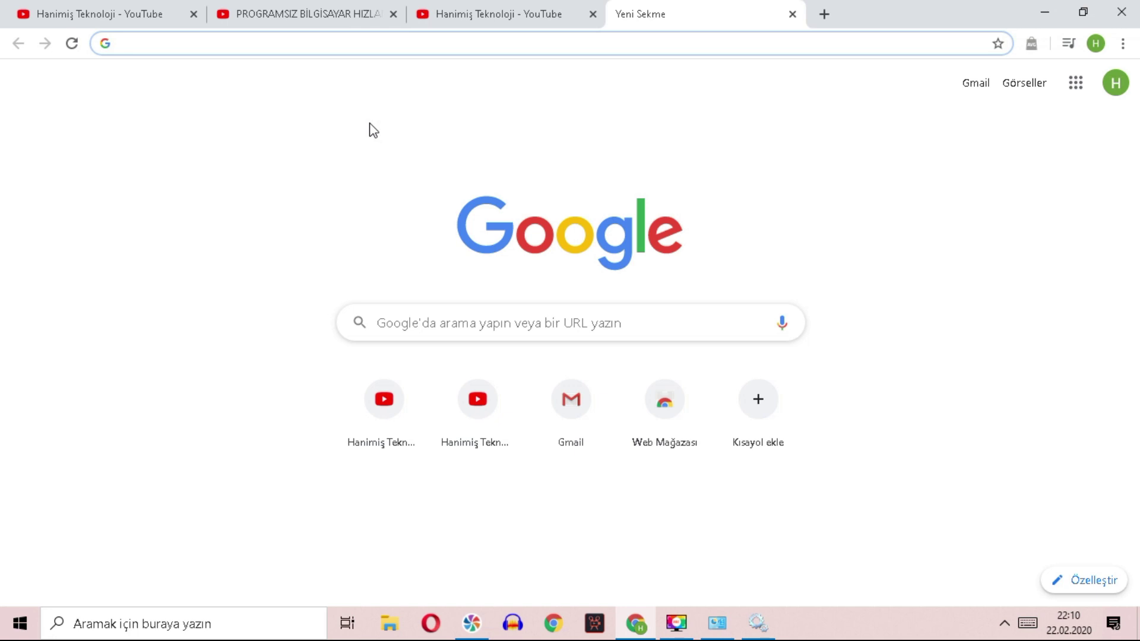
left_click(1125, 45)
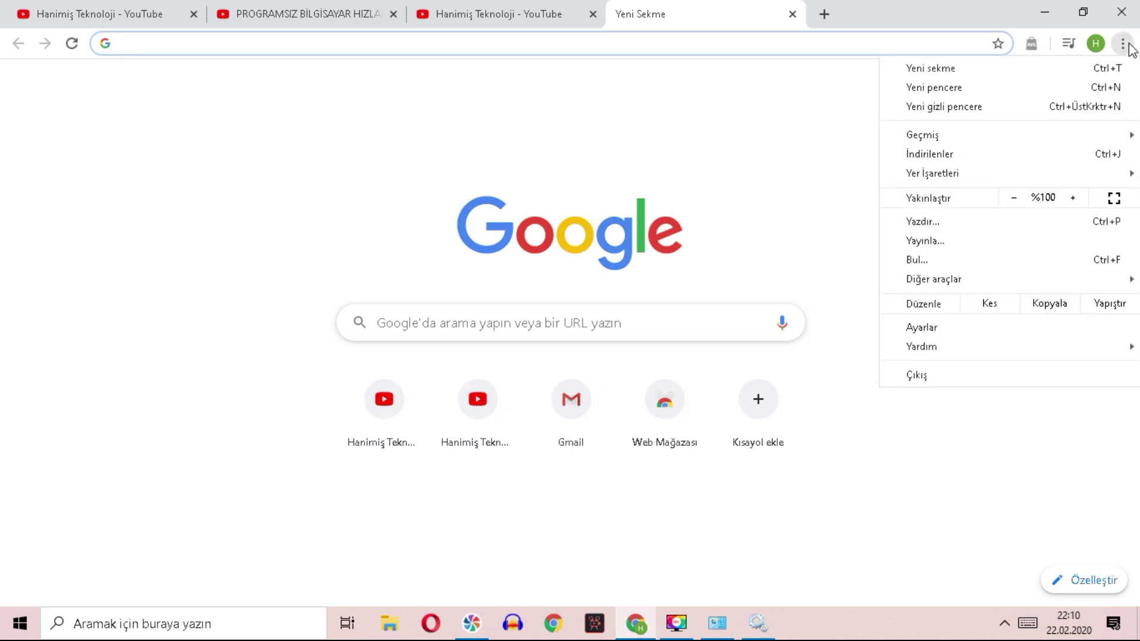
left_click(1124, 45)
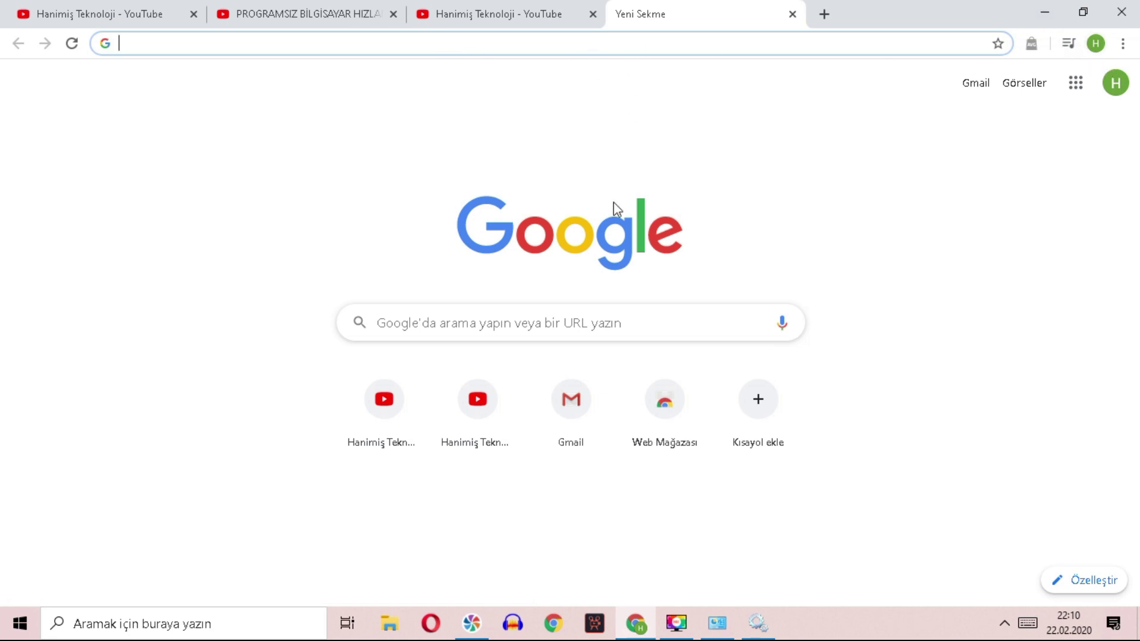
left_click(583, 326)
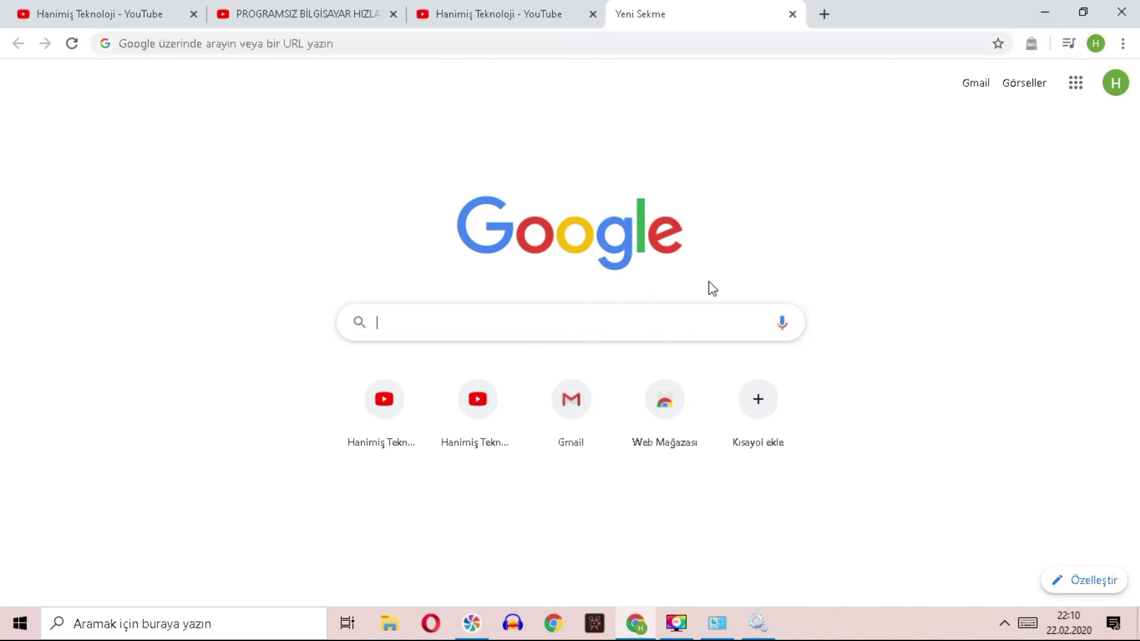
left_click(206, 43)
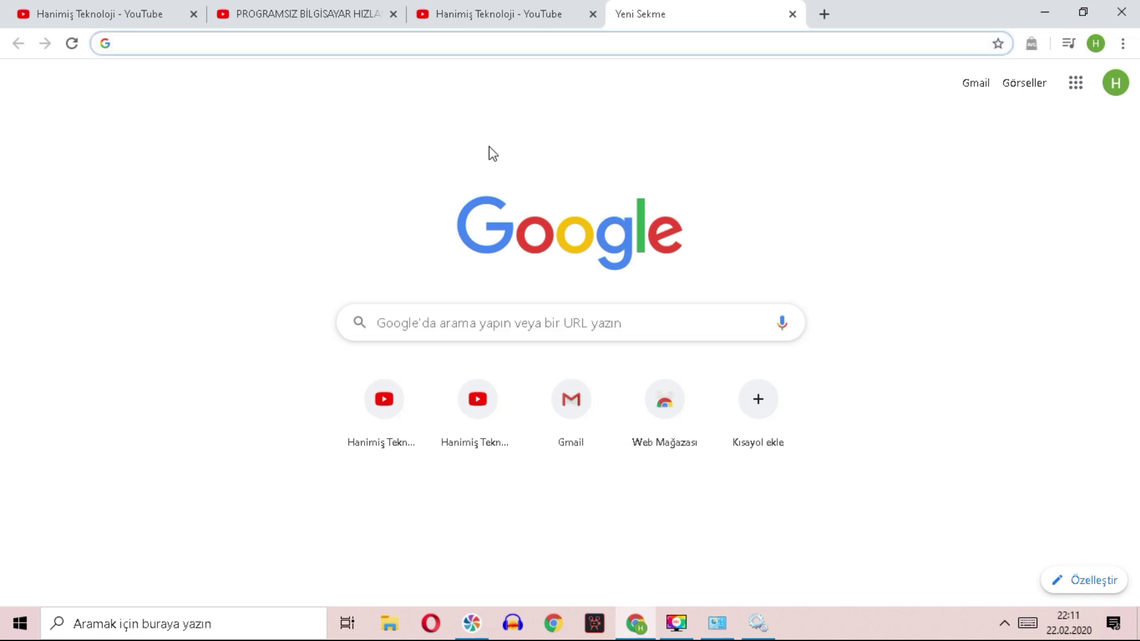
Open the browser's Ayarlar page in the current tab and leave no extra blank tab open
left_click(1123, 43)
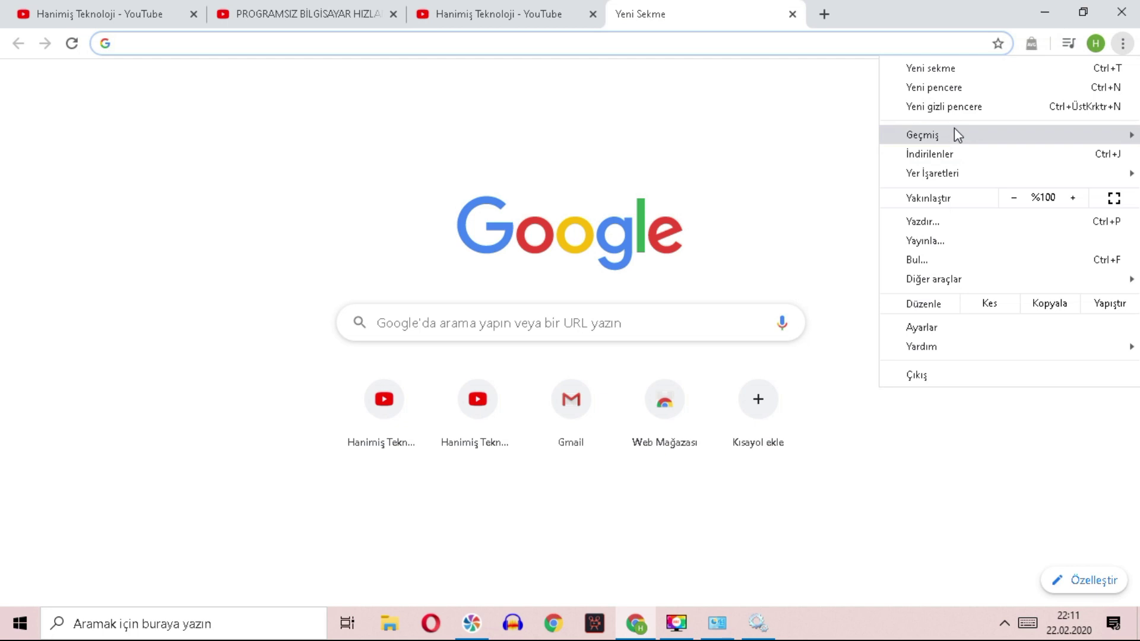
left_click(925, 327)
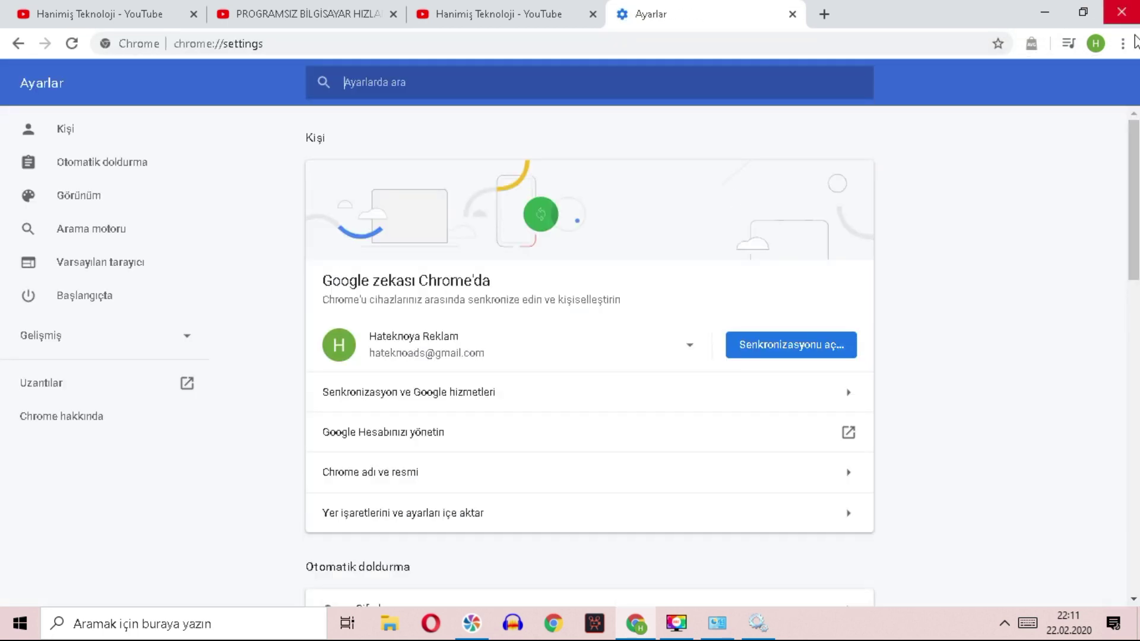
key("ctrl+t")
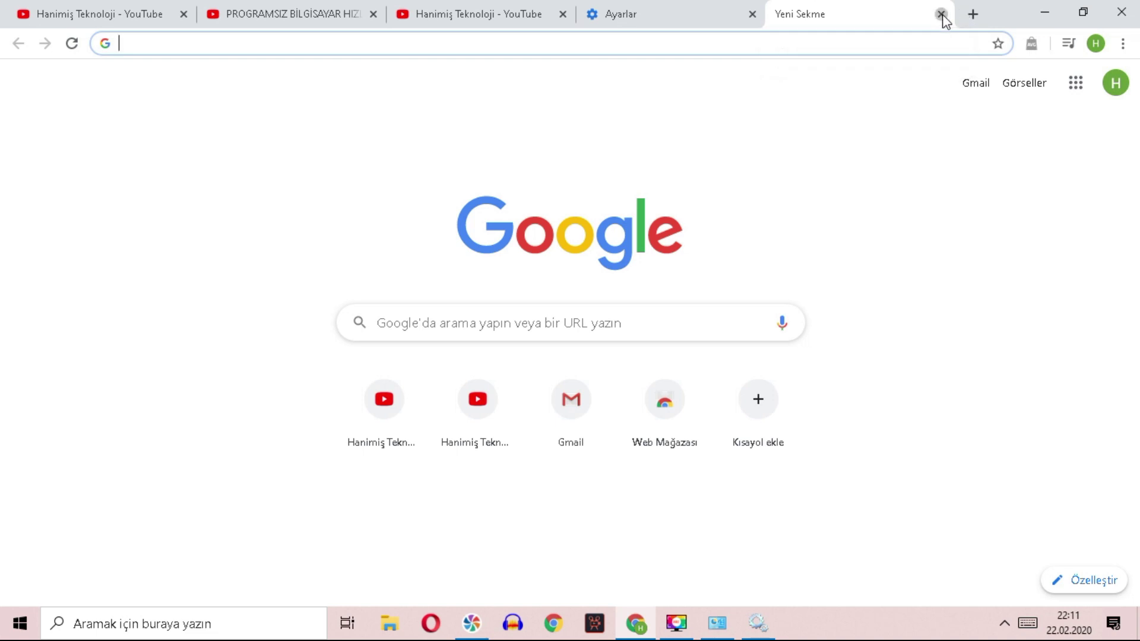
left_click(941, 14)
Open the Geçmiş page and bring up the Tarama verilerini temizle dialog
left_click(1123, 44)
mouse_move(923, 138)
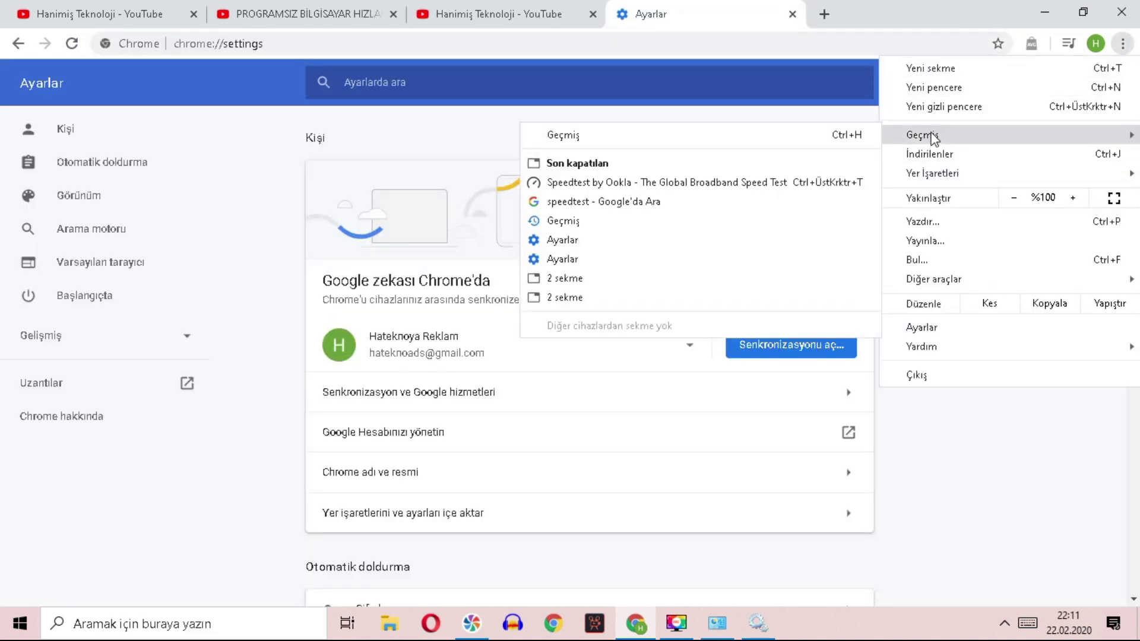
left_click(583, 138)
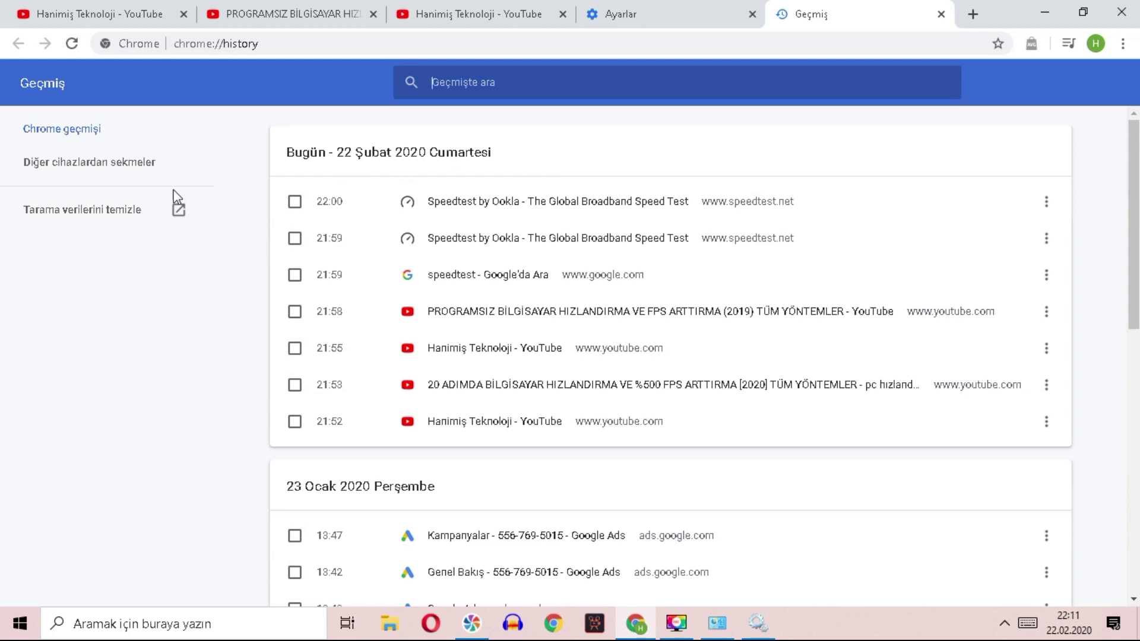
left_click(70, 213)
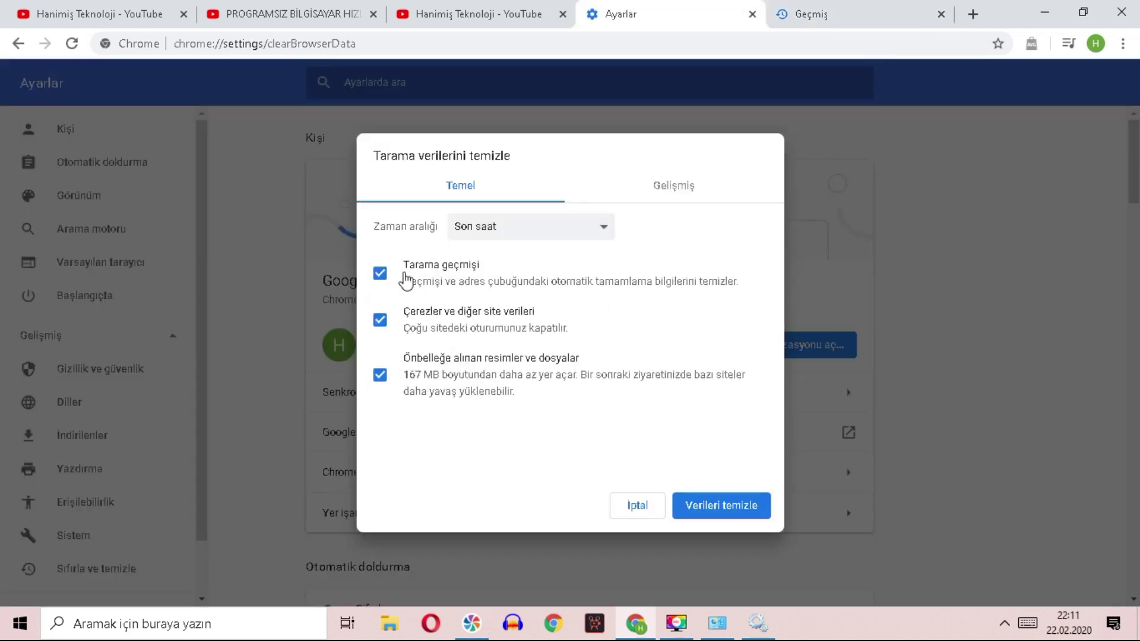
In the Gelişmiş clearing options, set the time range to Tüm zamanlar and include Tarama geçmişi
left_click(675, 203)
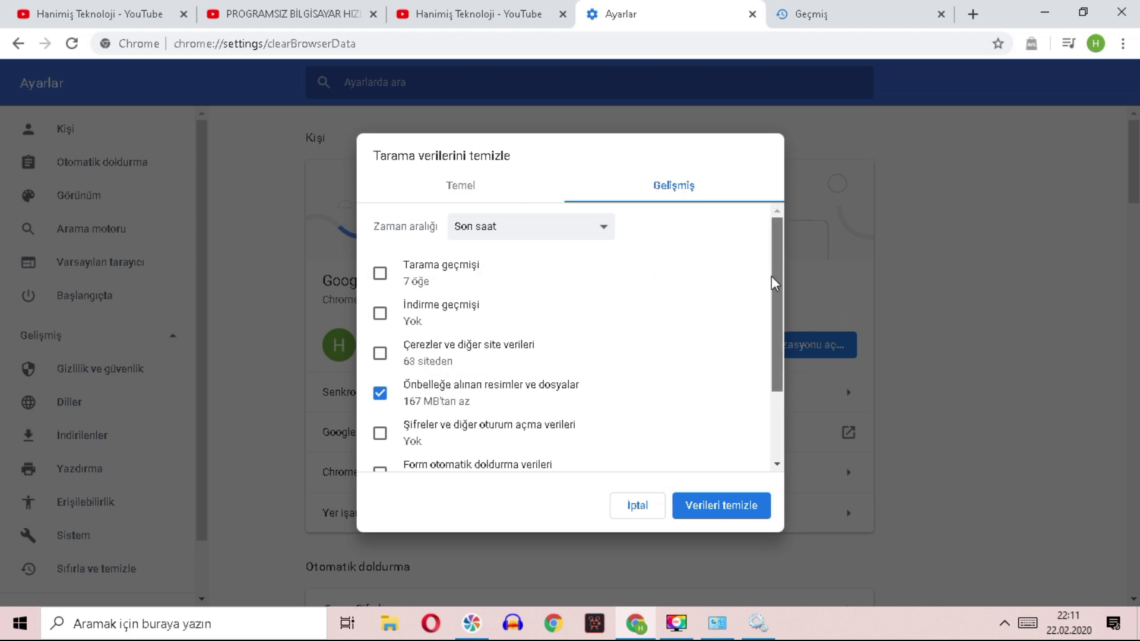
left_click(482, 226)
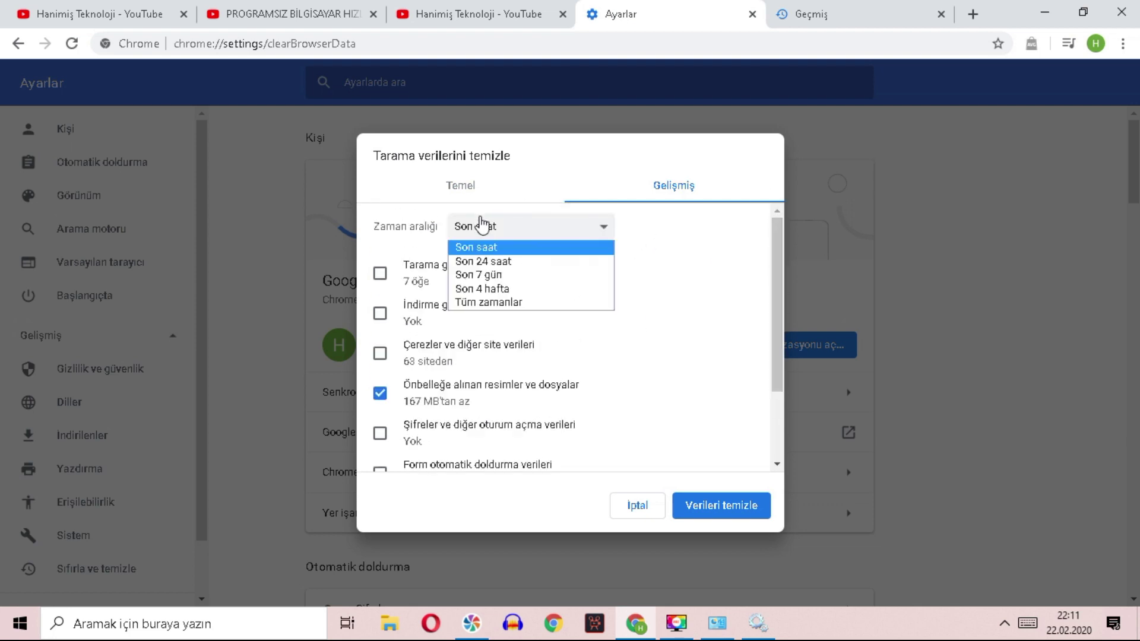
left_click(489, 303)
left_click_drag(774, 275, 778, 208)
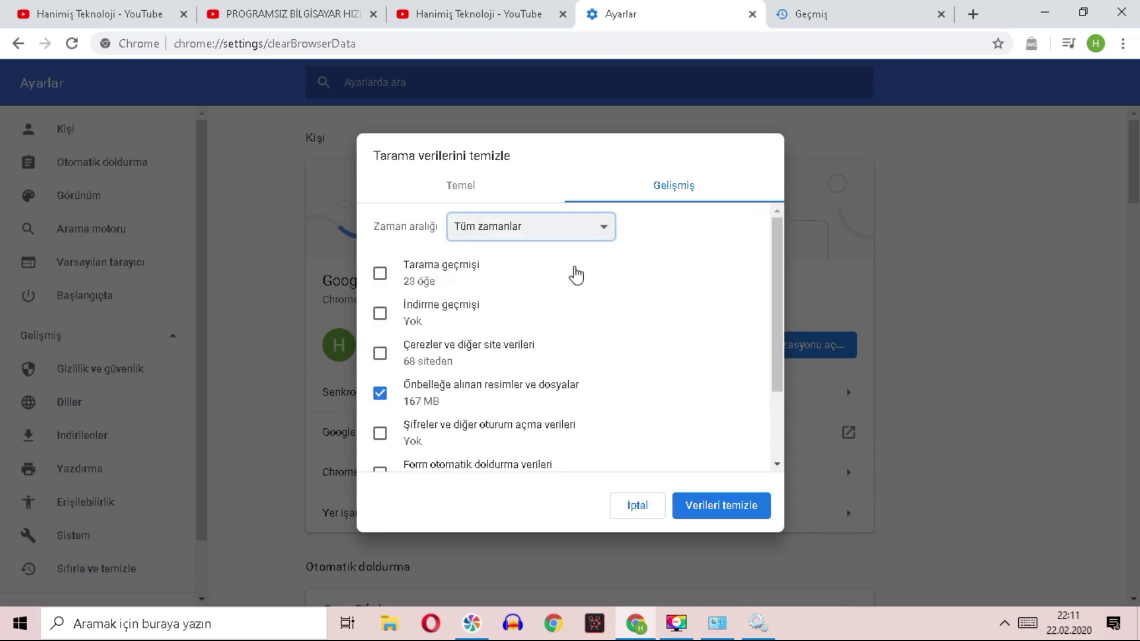
left_click(380, 275)
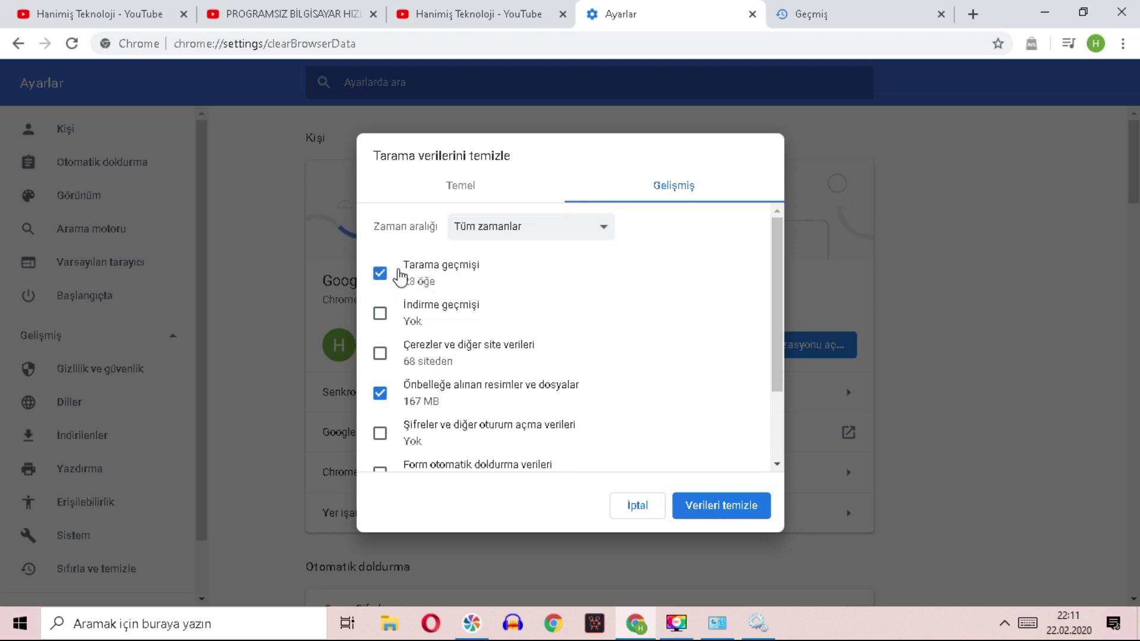
scroll(453, 324, "down", 2)
scroll(458, 326, "up", 2)
Check the address suggestions for "y" in a new tab and return to the Geçmiş page
left_click(972, 13)
type("y")
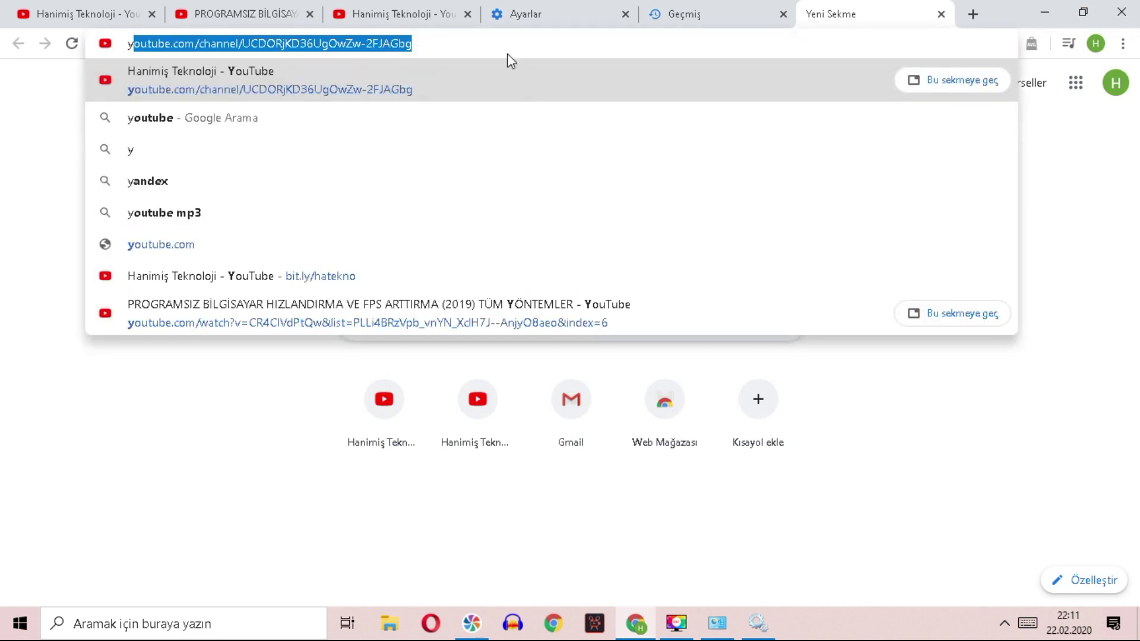
left_click(667, 15)
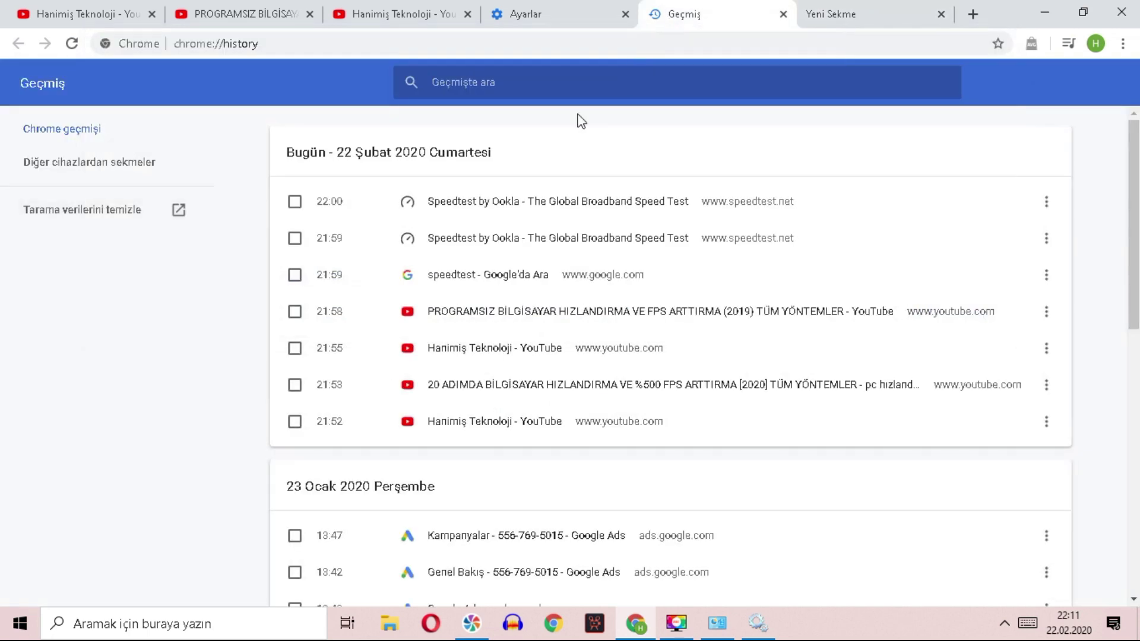
Check the address suggestions for "y" and "youy" in another new tab, and leave the address field empty
left_click(496, 22)
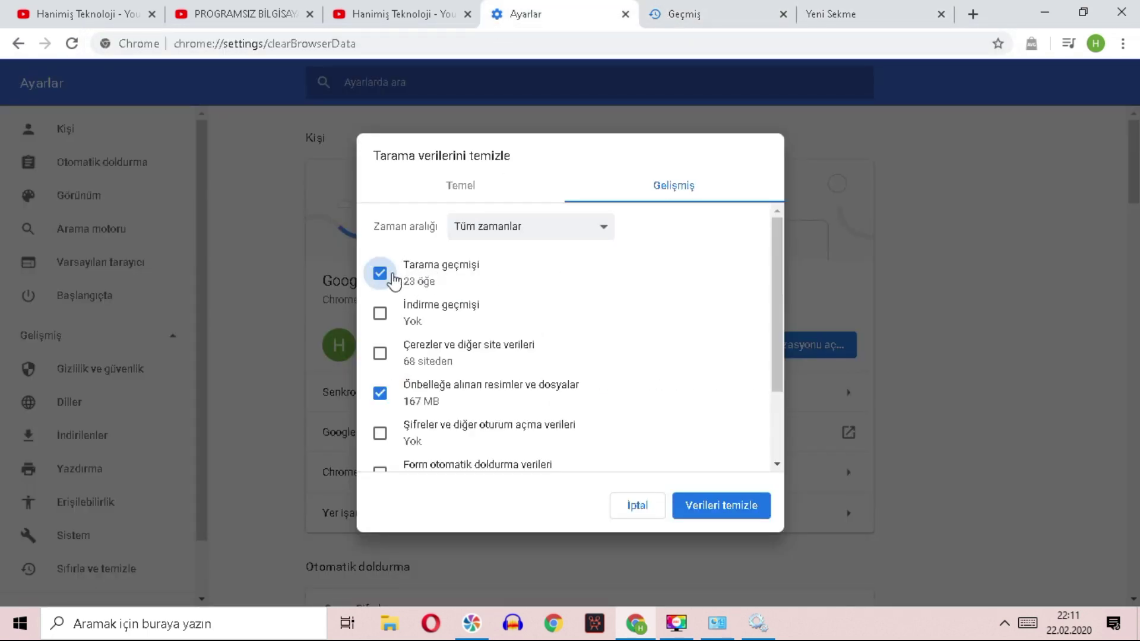
left_click(902, 14)
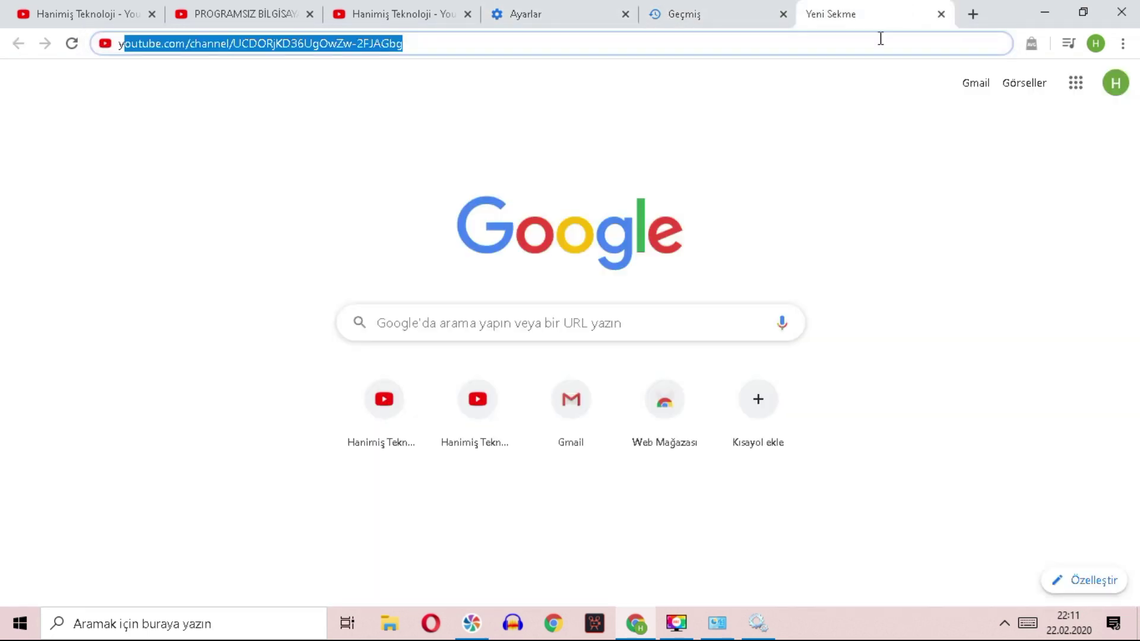
left_click(973, 14)
type("y")
key("BackSpace")
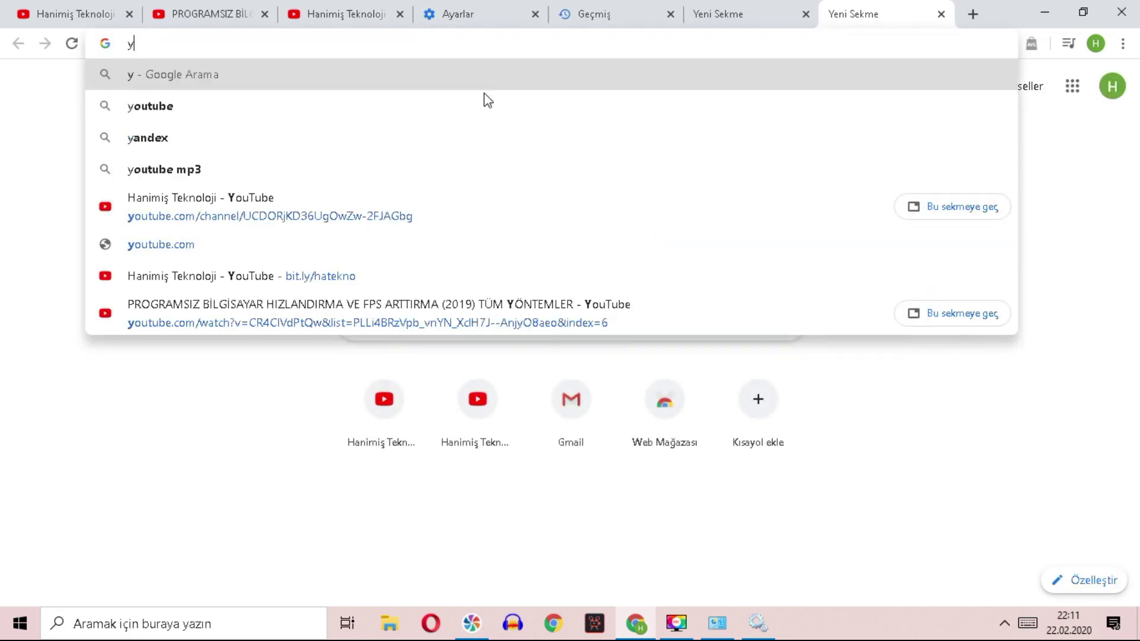
type("ouy")
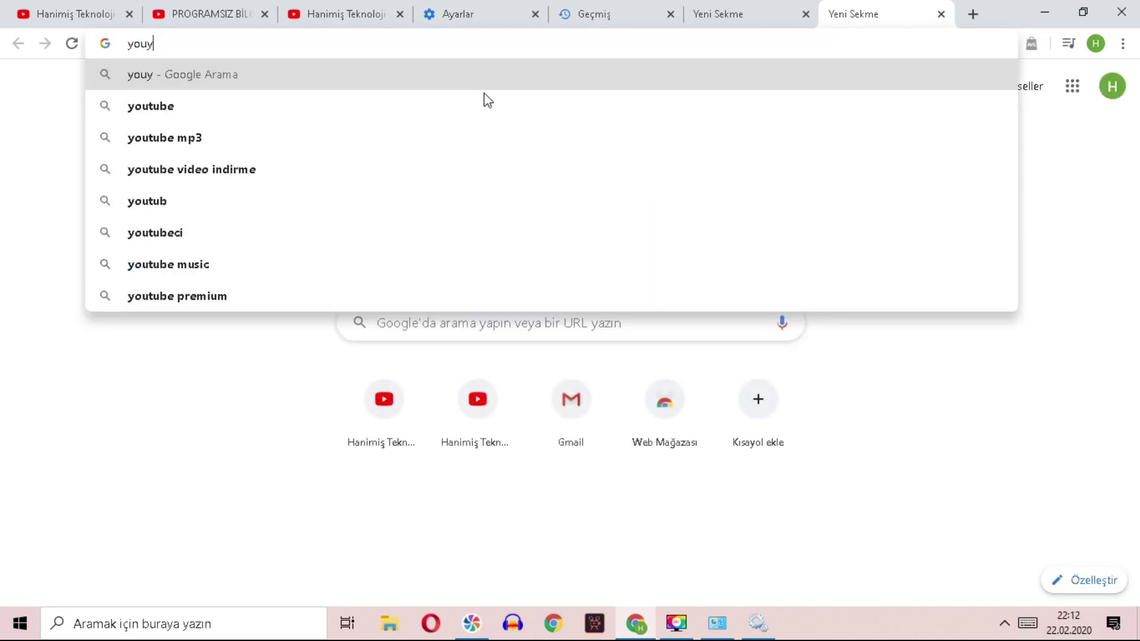
key("BackSpace")
key("BackSpace")
key("BackSpace")
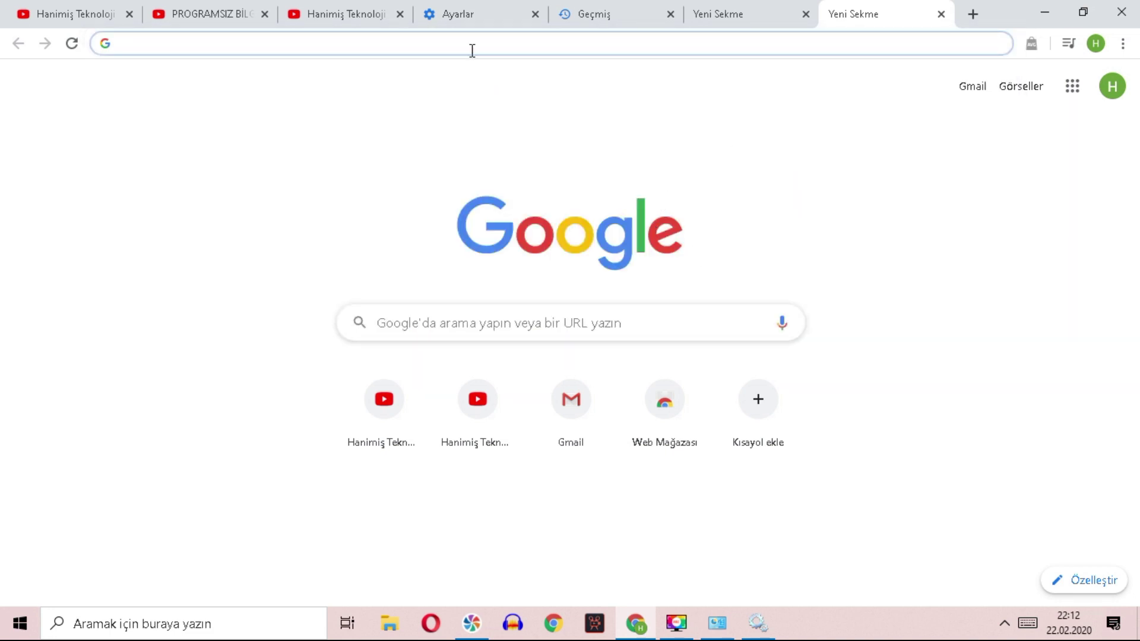
Compare the address suggestions for "kl", "k", "adil" and "y" with the entries on the Geçmiş page
type("kl")
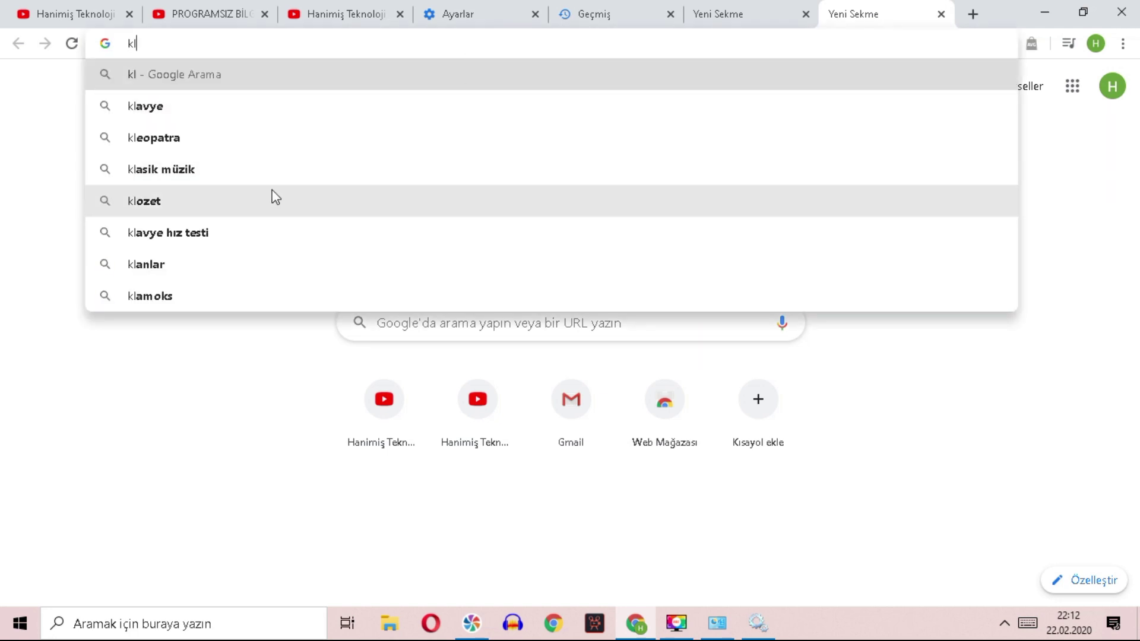
key("BackSpace")
key("BackSpace")
type("k")
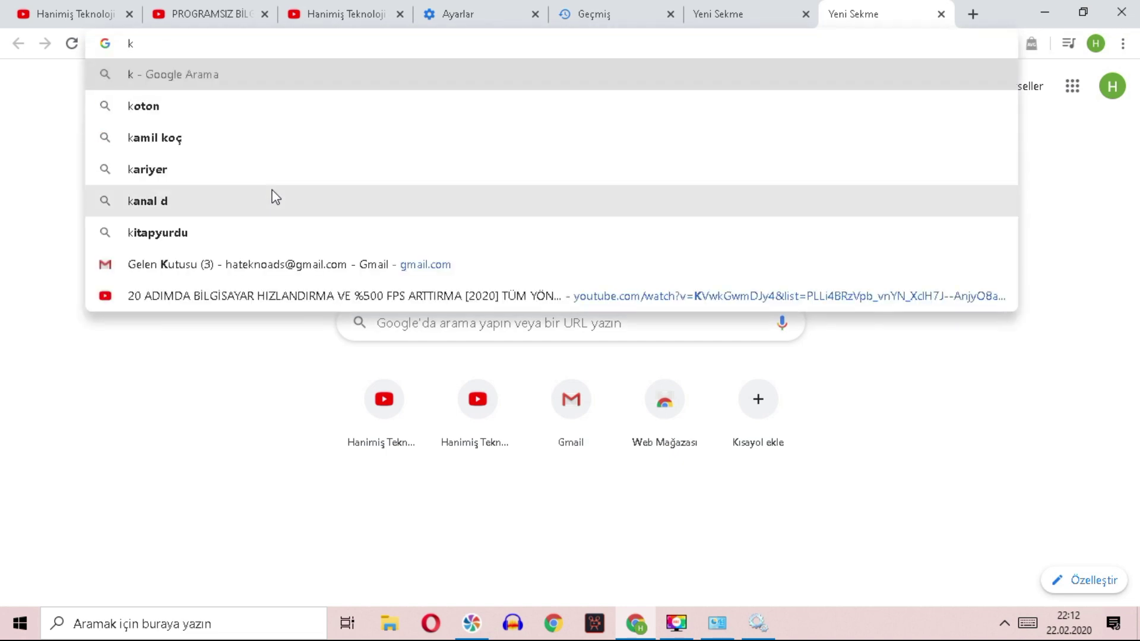
key("BackSpace")
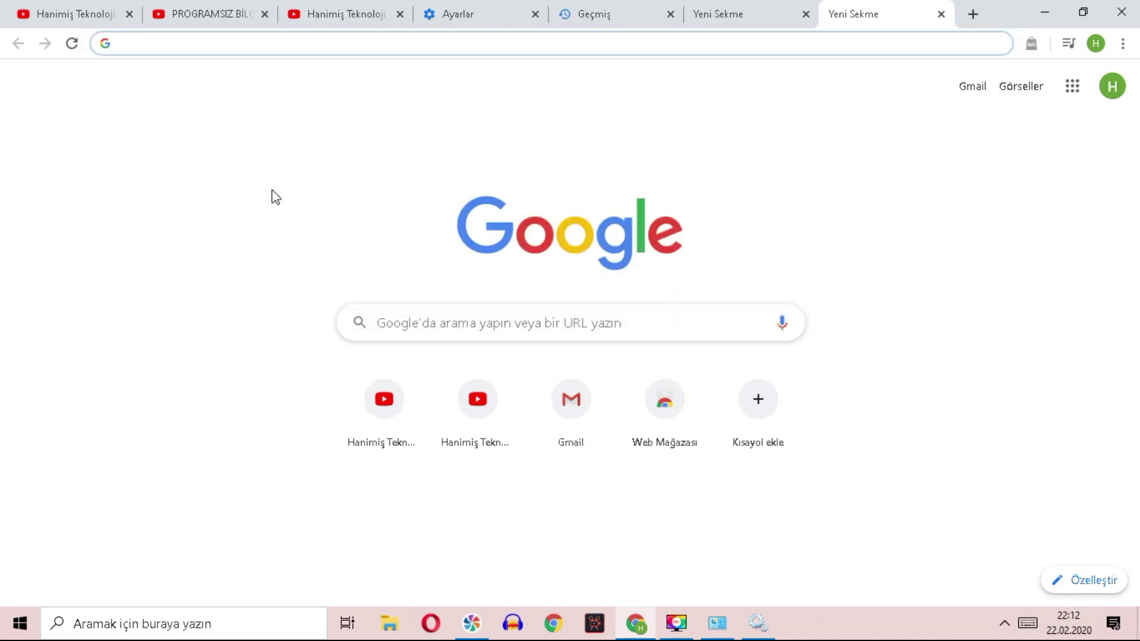
type("ad")
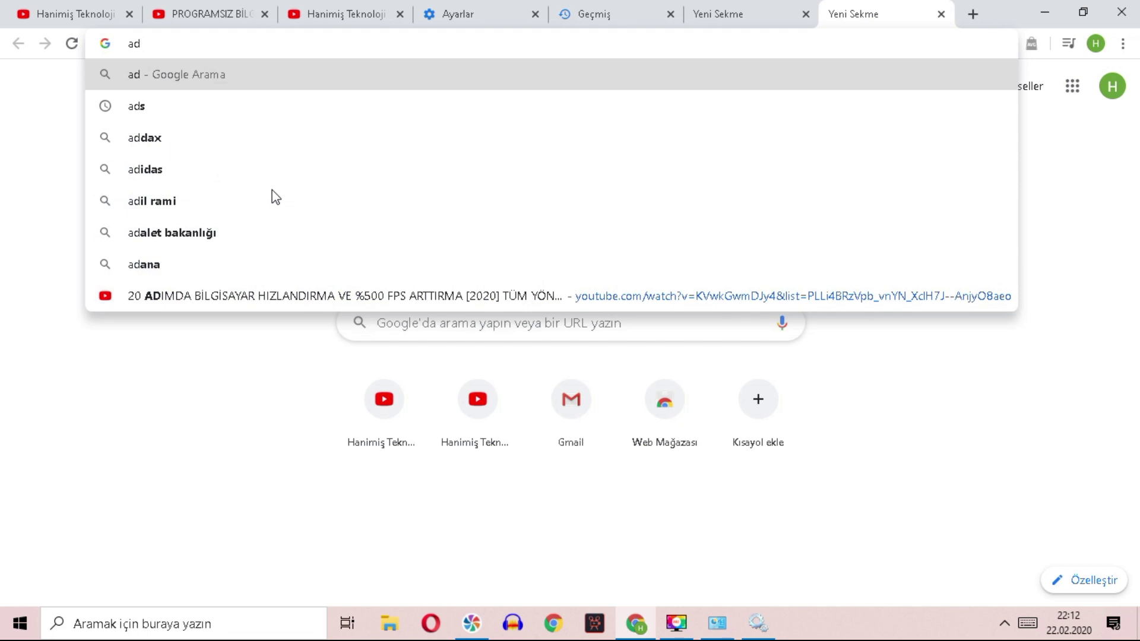
type("il")
key("BackSpace")
key("BackSpace")
key("BackSpace")
key("BackSpace")
type("y")
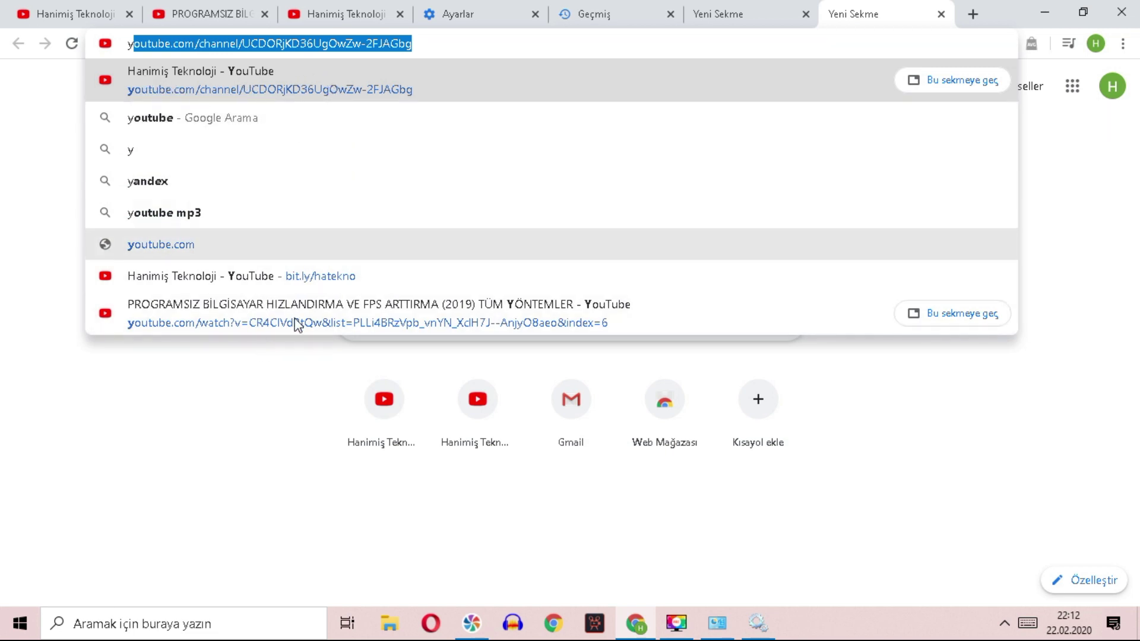
left_click(588, 13)
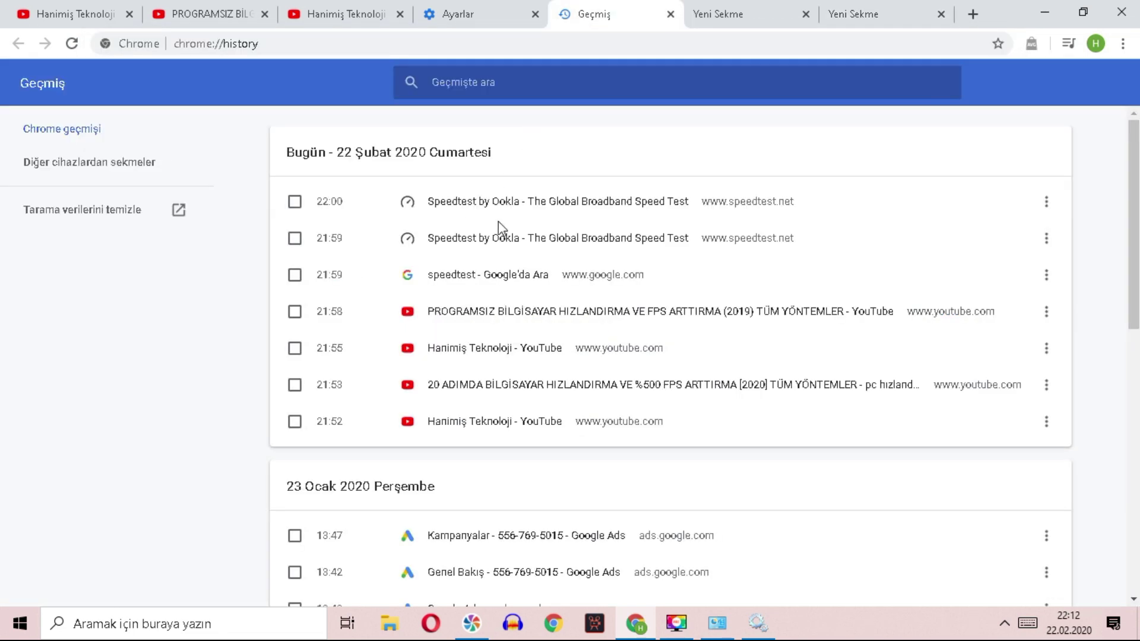
left_click(455, 13)
left_click(857, 10)
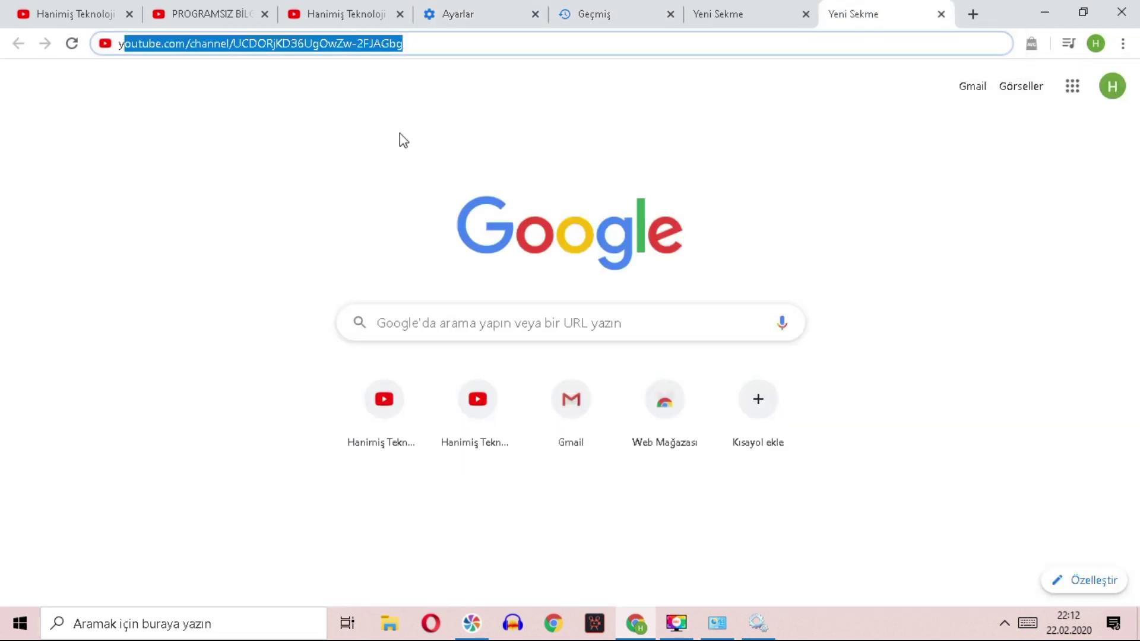
Include İndirme geçmişi in the Gelişmiş options of the Tarama verilerini temizle dialog
left_click(432, 23)
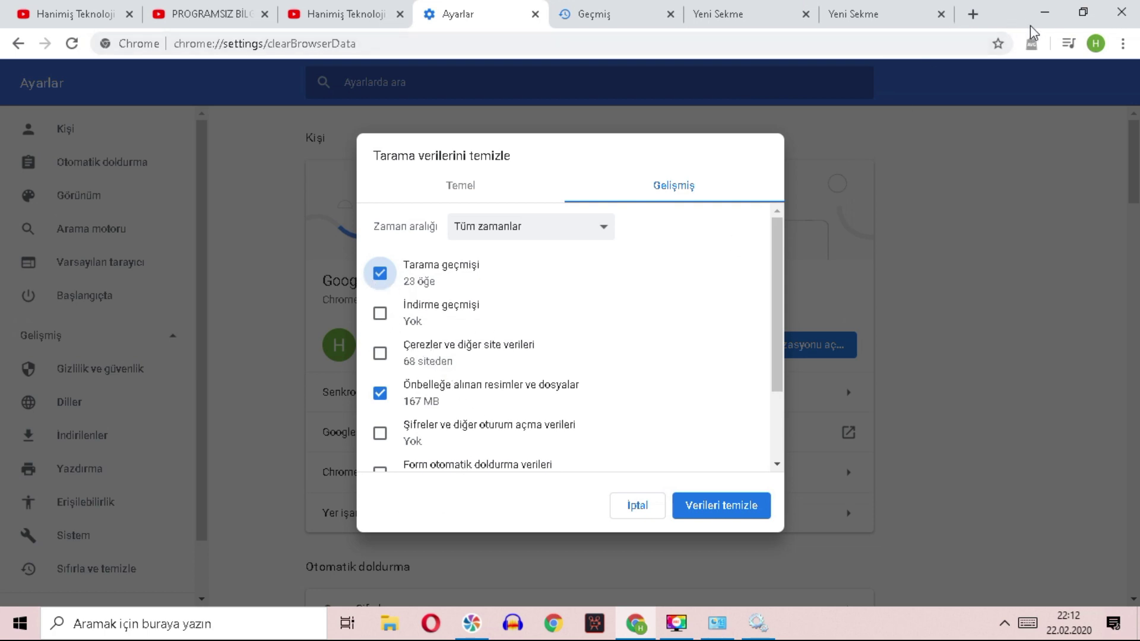
left_click(1124, 44)
left_click(445, 321)
left_click(380, 313)
left_click(1124, 44)
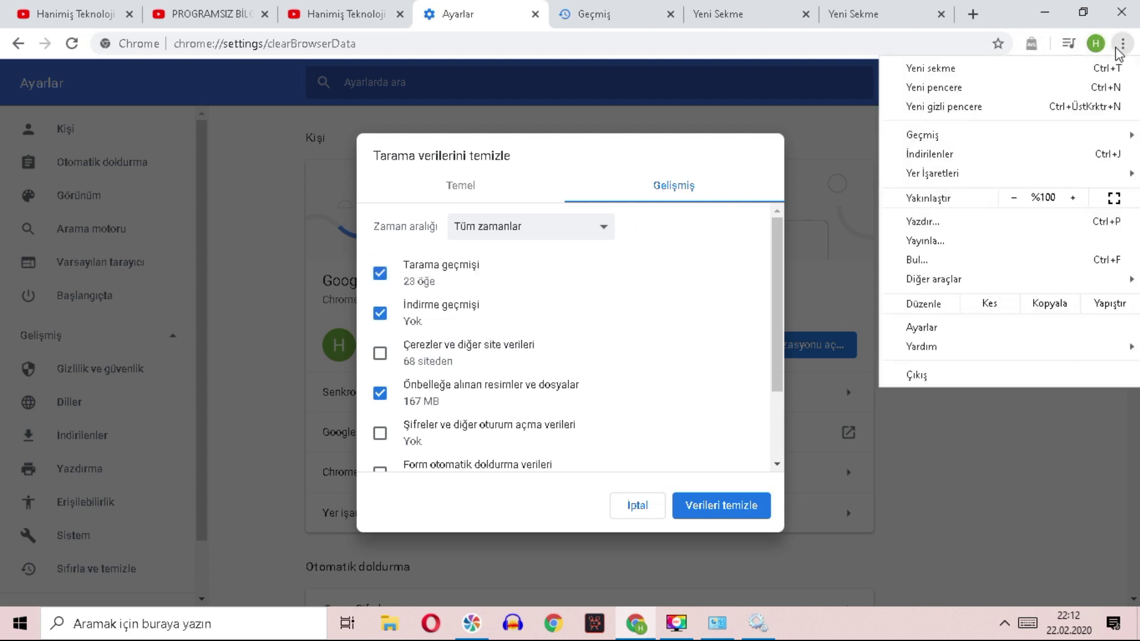
left_click(422, 333)
left_click(421, 332)
left_click(420, 327)
left_click(413, 323)
left_click(412, 324)
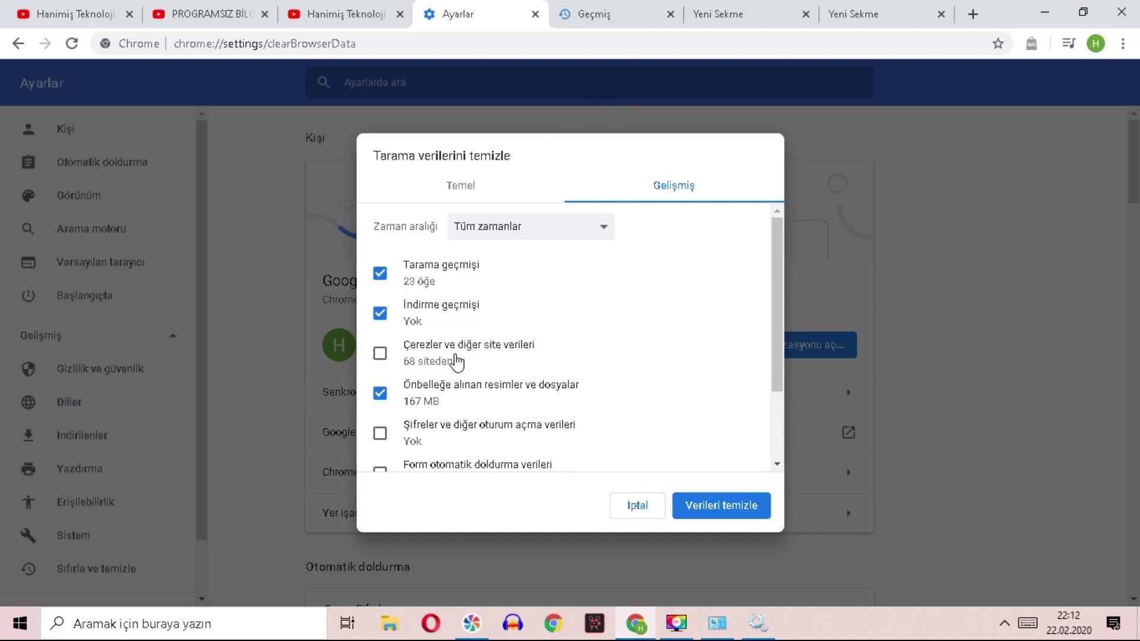
Open the YouTube home page in a separate tab and search it for "massaka"
left_click(866, 21)
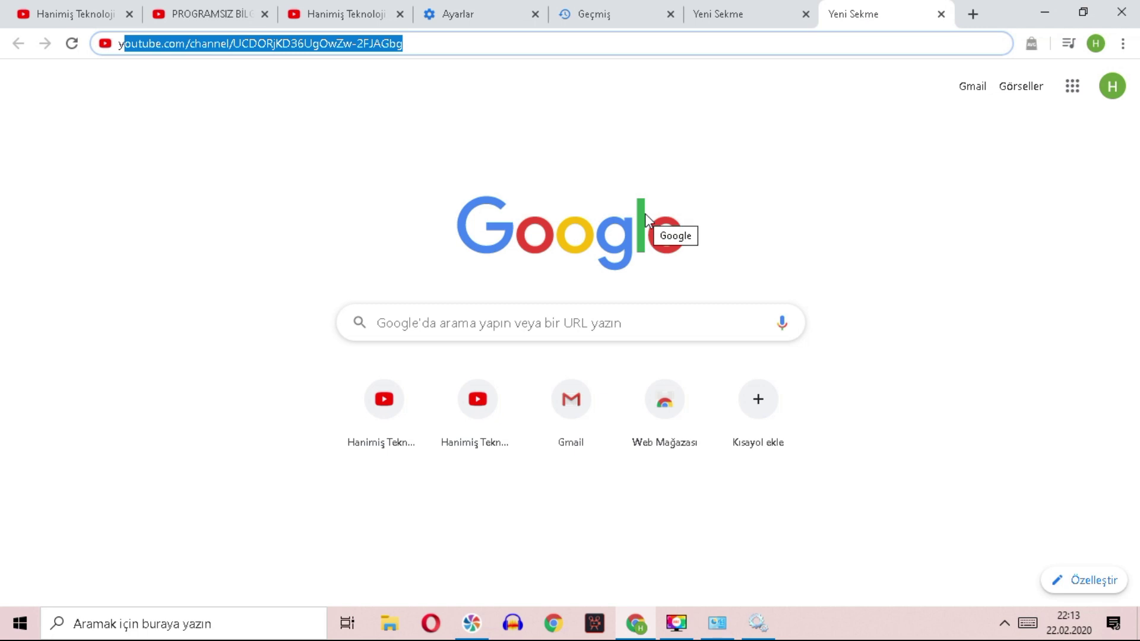
left_click(323, 12)
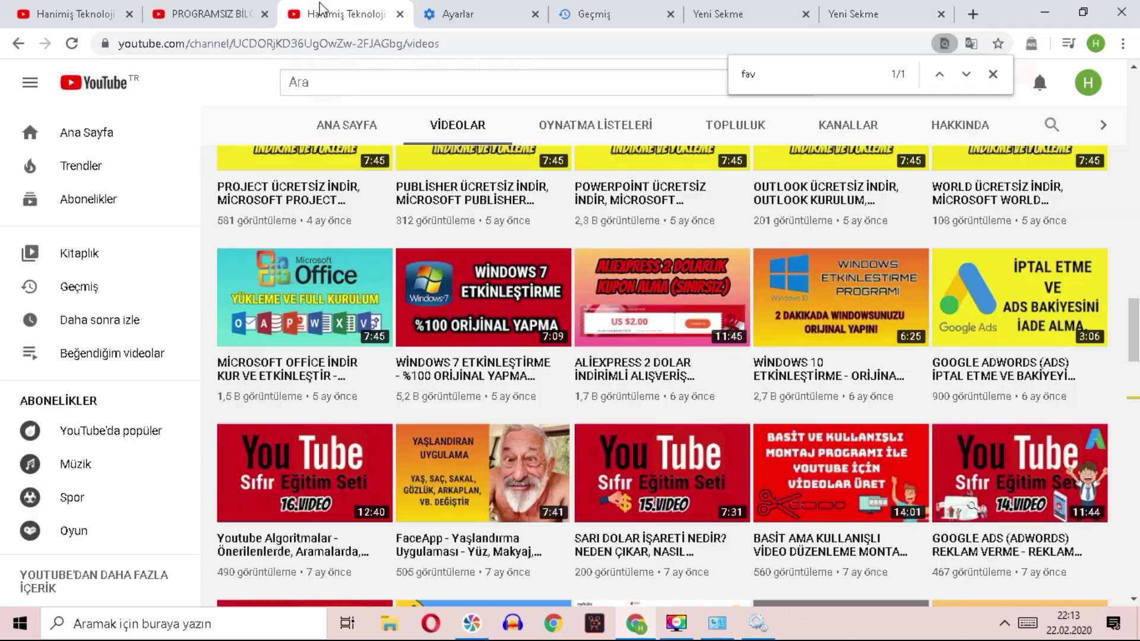
right_click(91, 84)
left_click(119, 96)
left_click(416, 13)
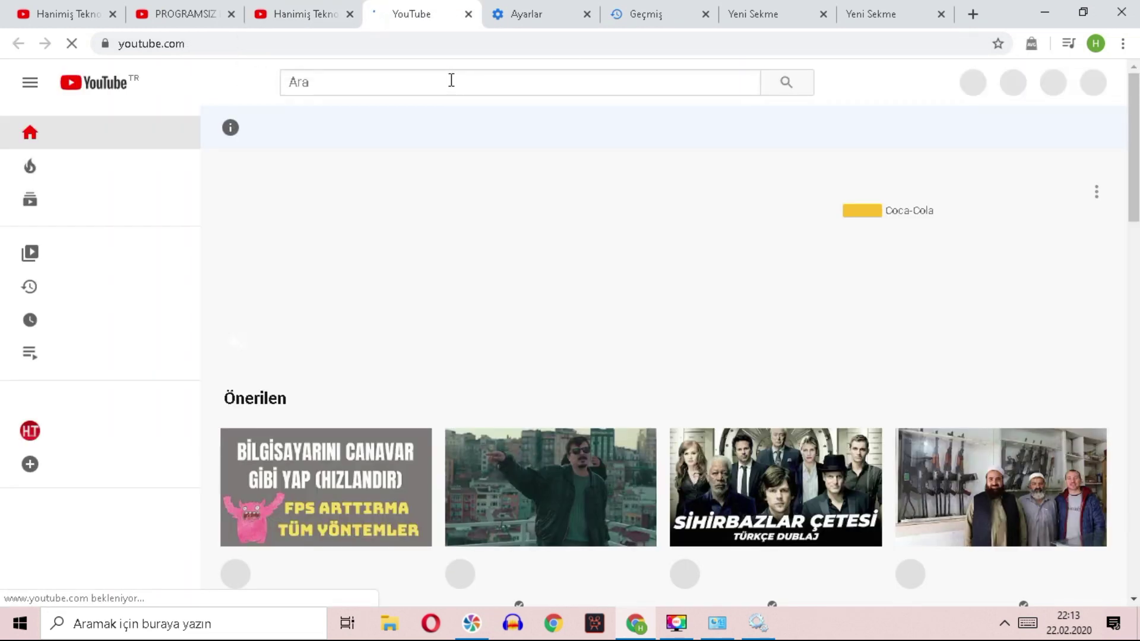
left_click(452, 80)
type("mas")
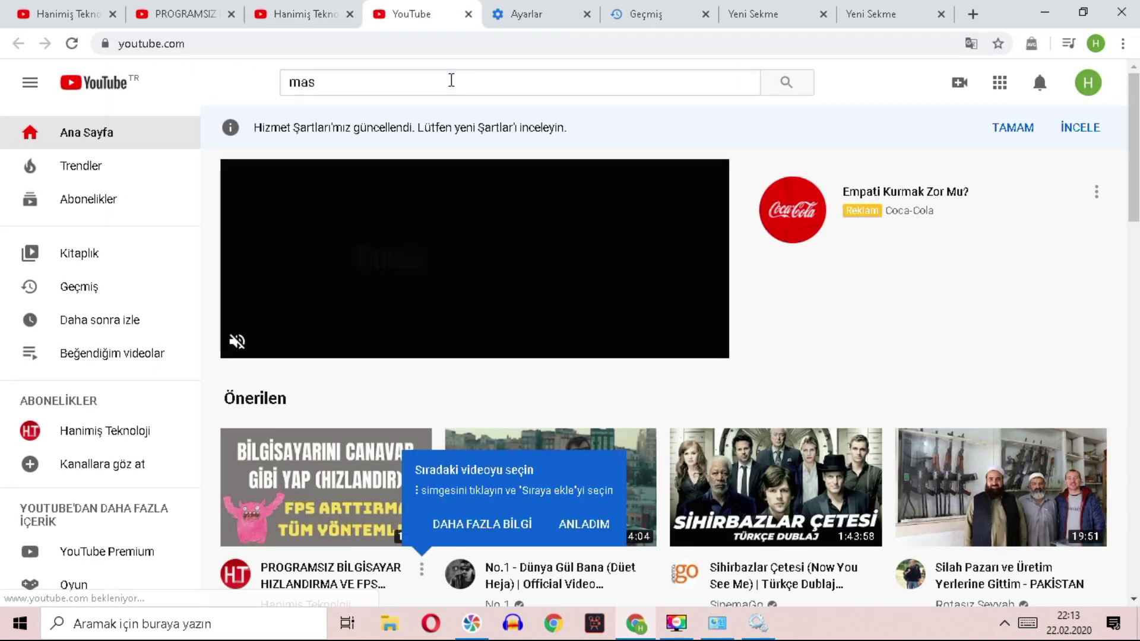
type("saka")
key("Return")
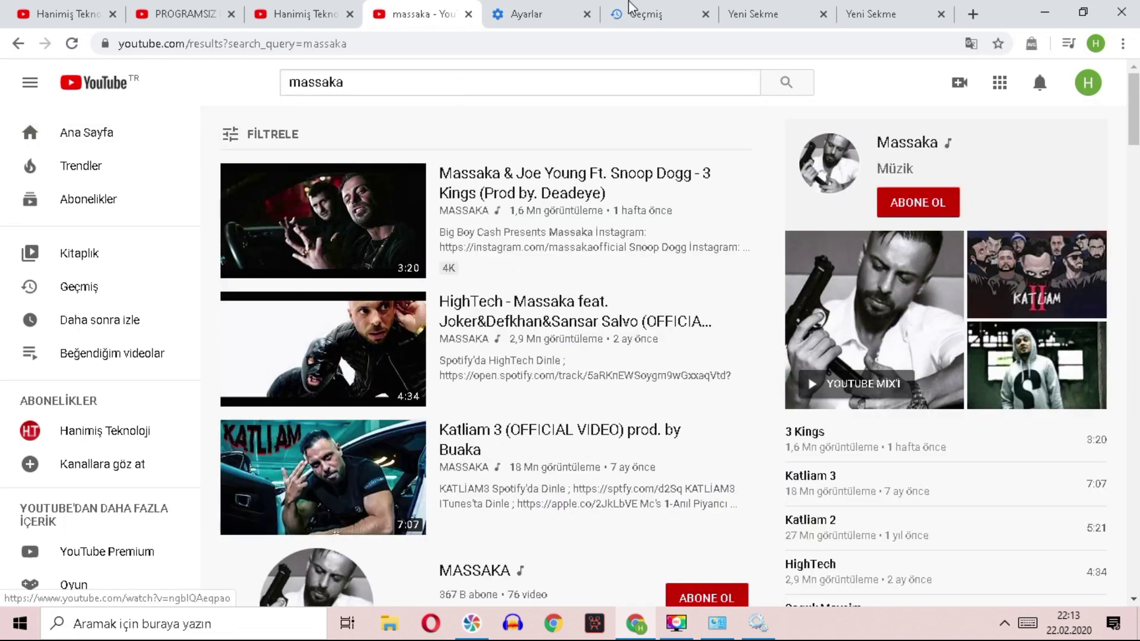
Examine the YouTube results for "massaka" alongside the Çerezler ve diğer site verileri option in the clearing dialog
left_click(537, 13)
left_click(353, 7)
left_click(413, 7)
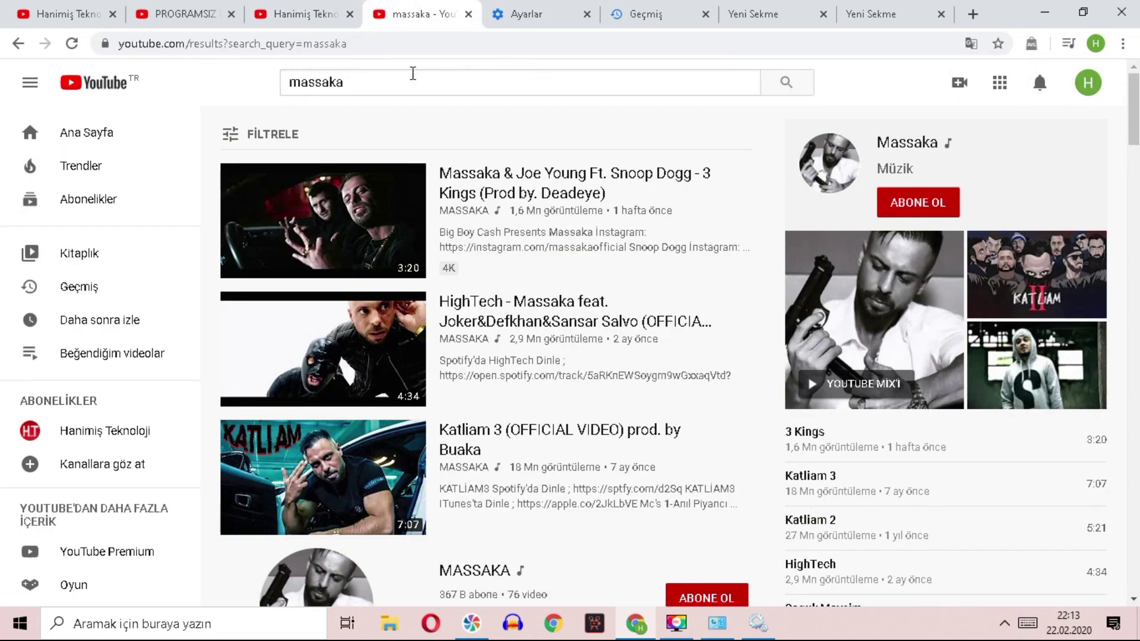
left_click(510, 9)
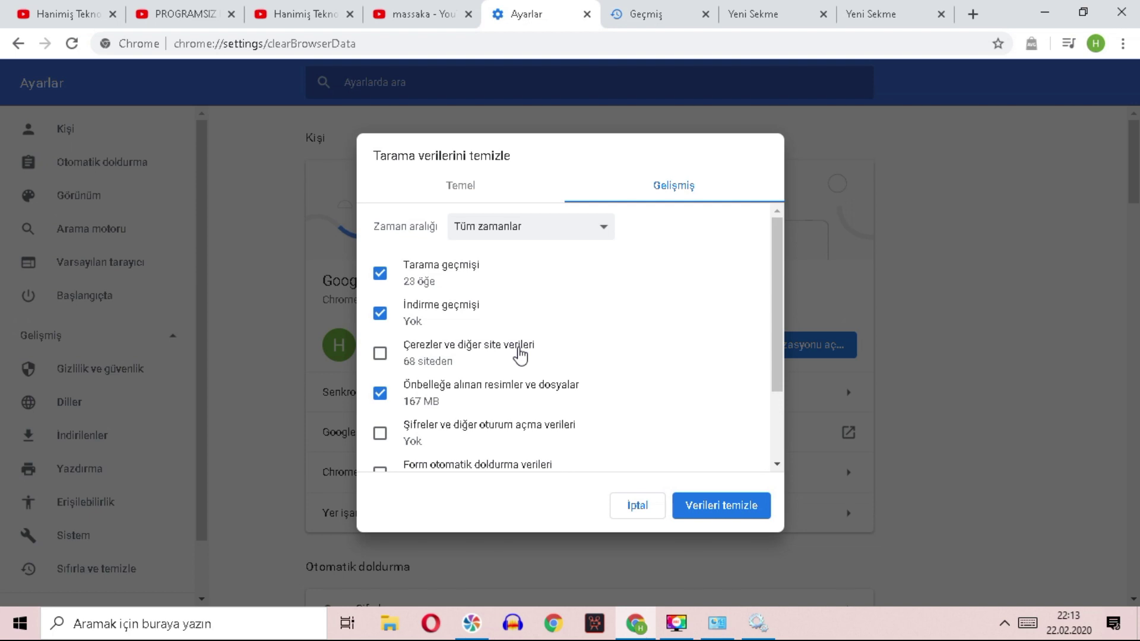
left_click(341, 11)
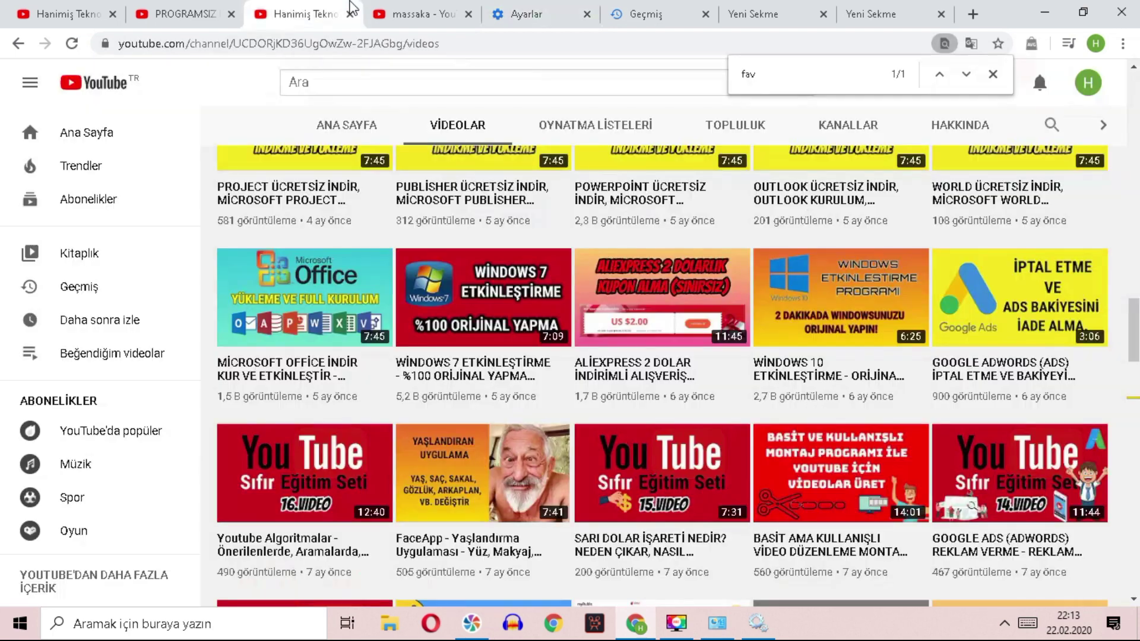
left_click(414, 12)
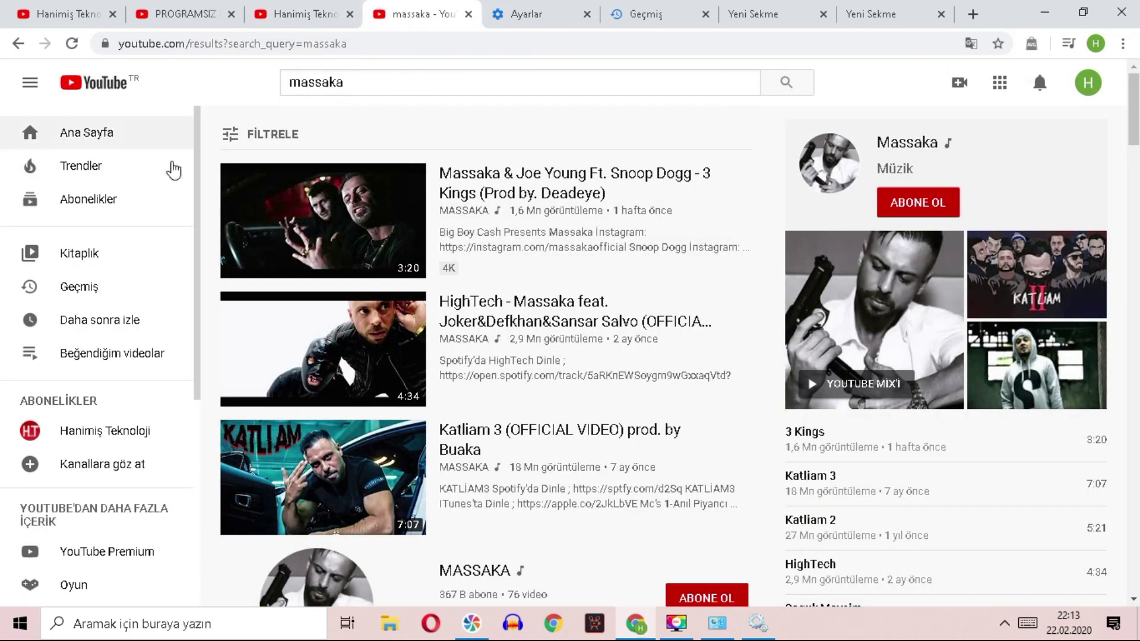
mouse_move(343, 245)
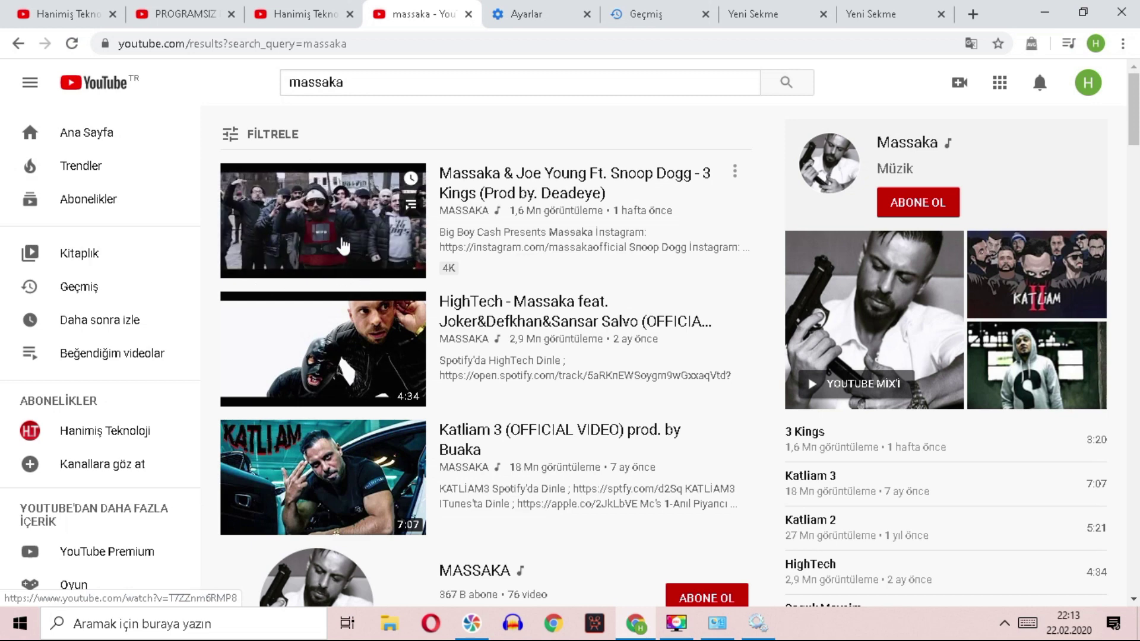
mouse_move(374, 300)
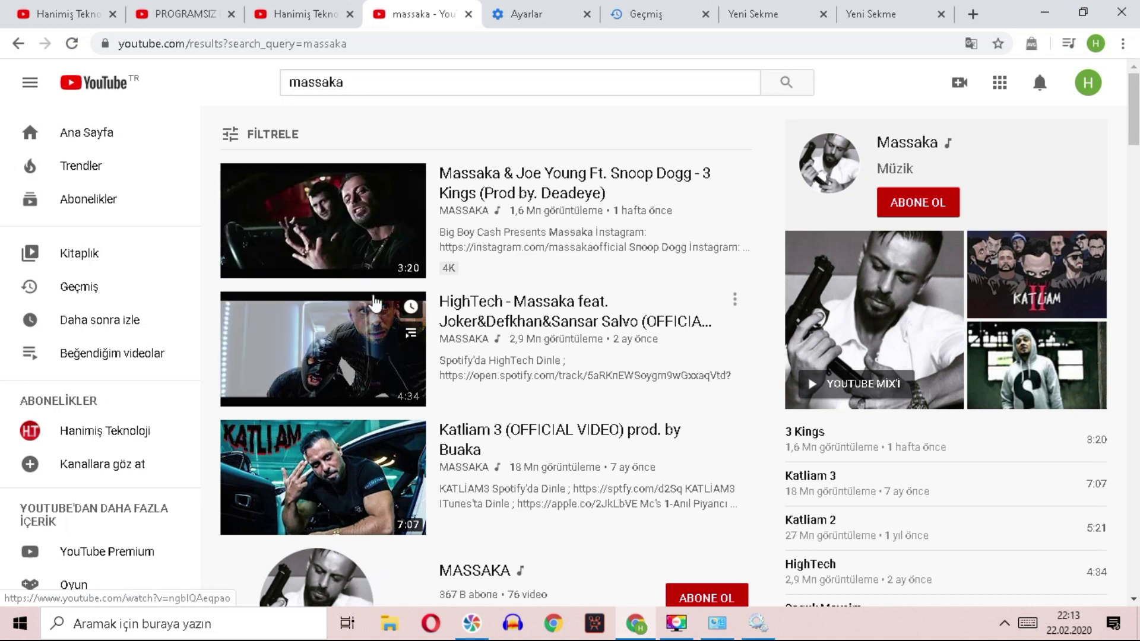
left_click(549, 9)
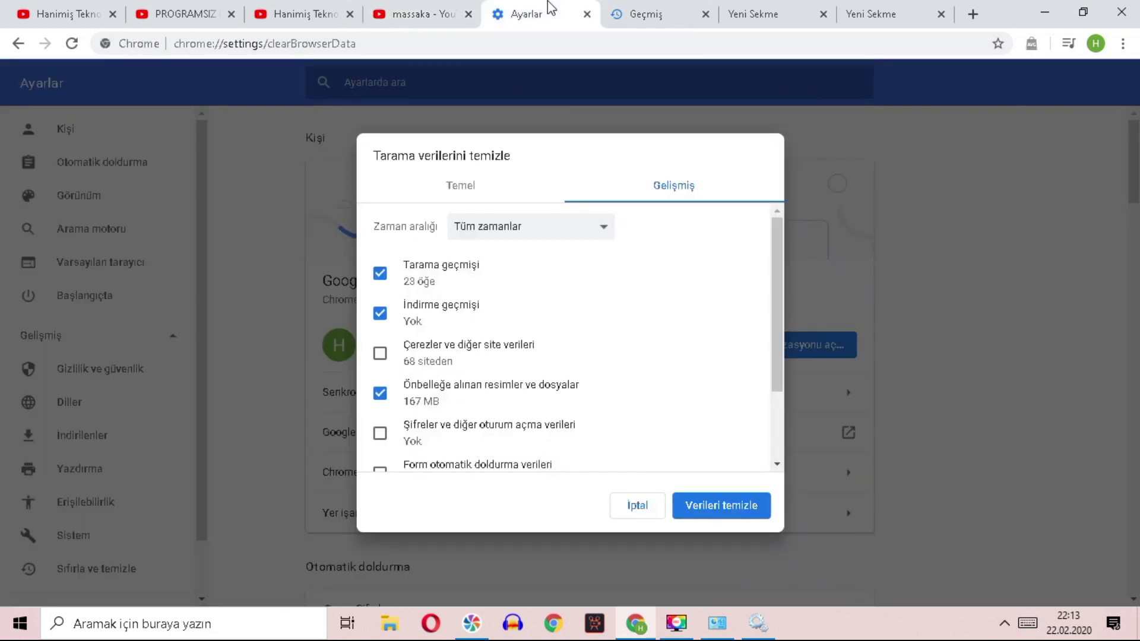
left_click(442, 9)
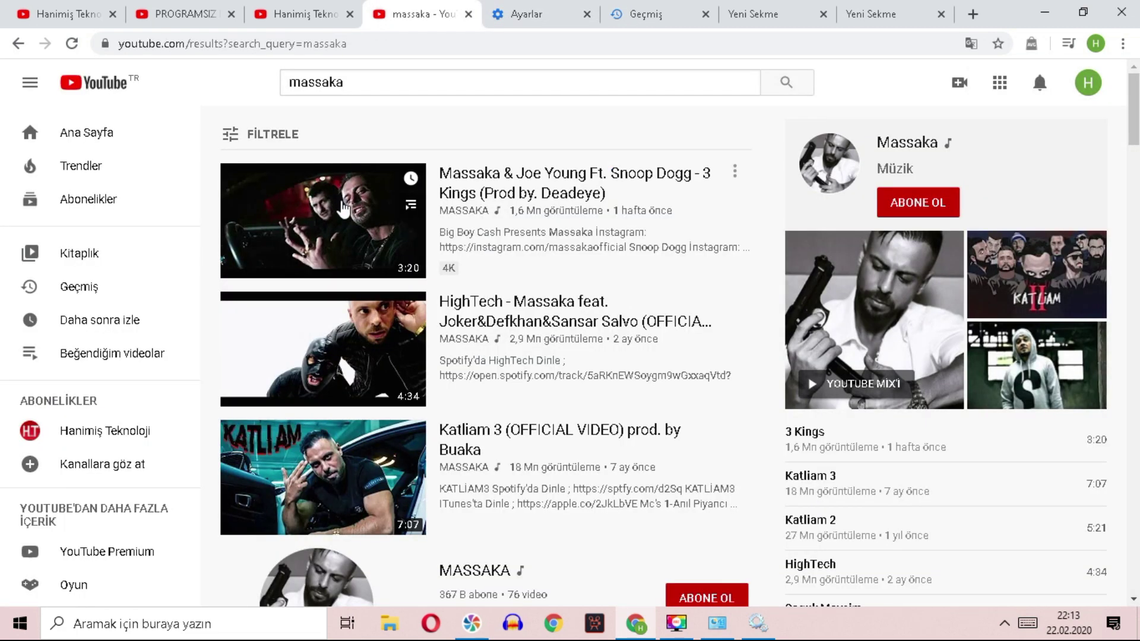
left_click(549, 10)
left_click(455, 9)
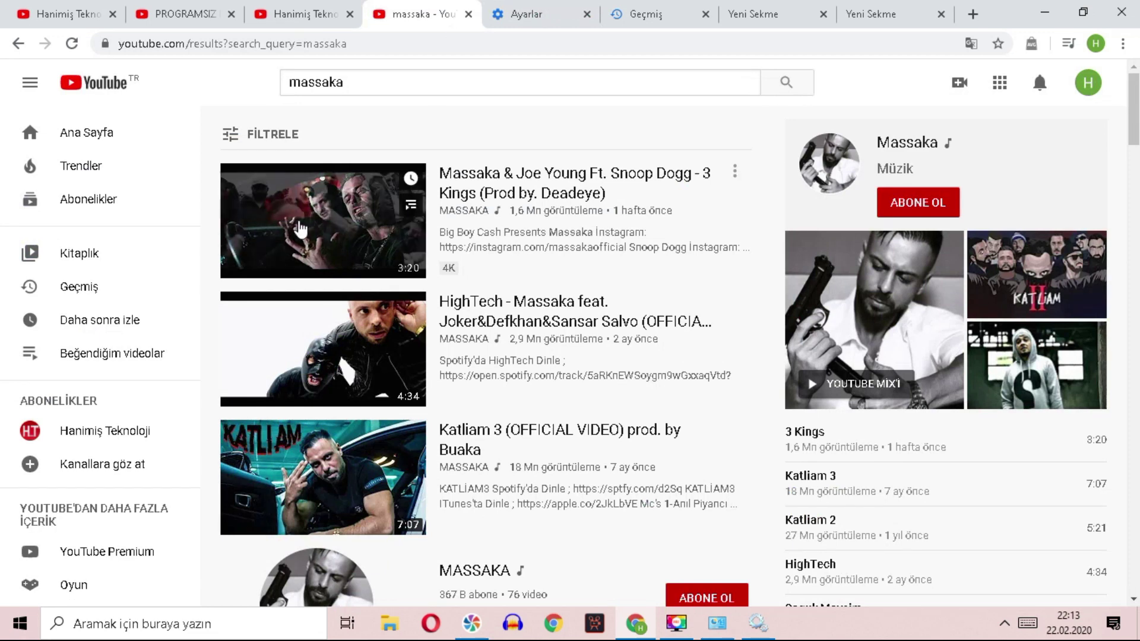
Open the first video in the "massaka" results and close its tab
left_click(356, 81)
left_click(261, 214)
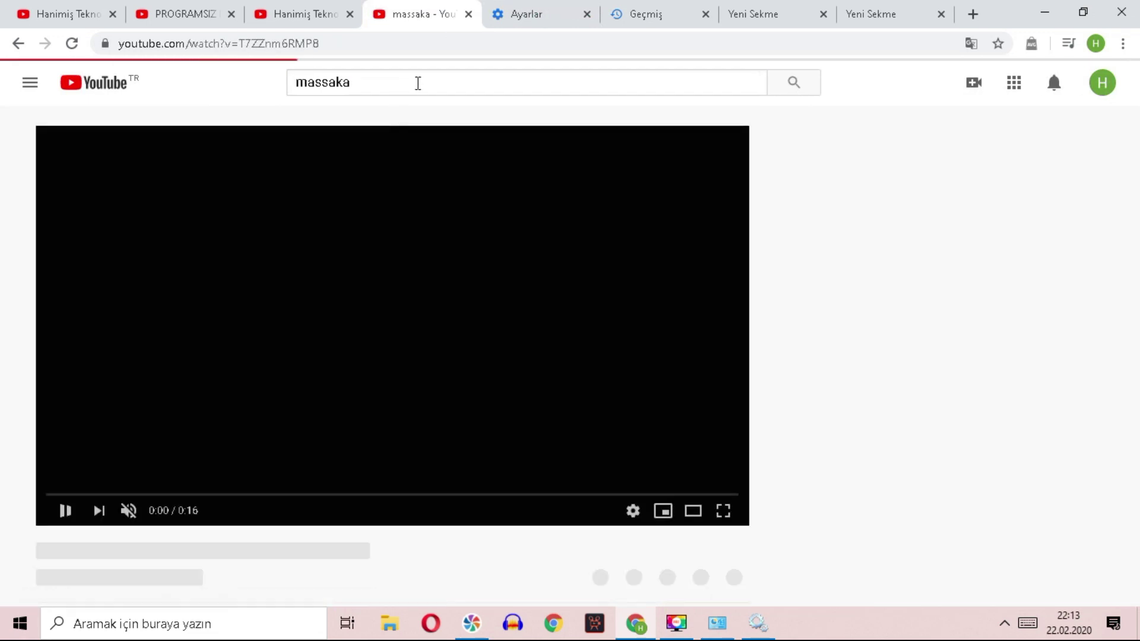
left_click(469, 14)
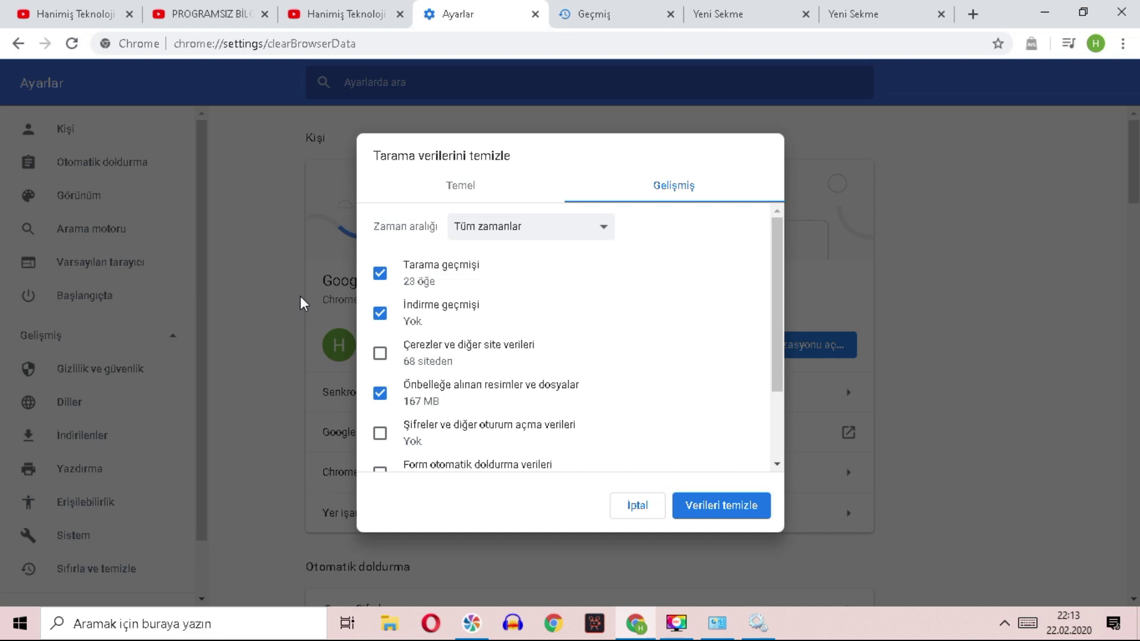
Include Çerezler ve diğer site verileri in the data to clear and view the remaining Gelişmiş options
left_click(412, 347)
scroll(400, 418, "down", 2)
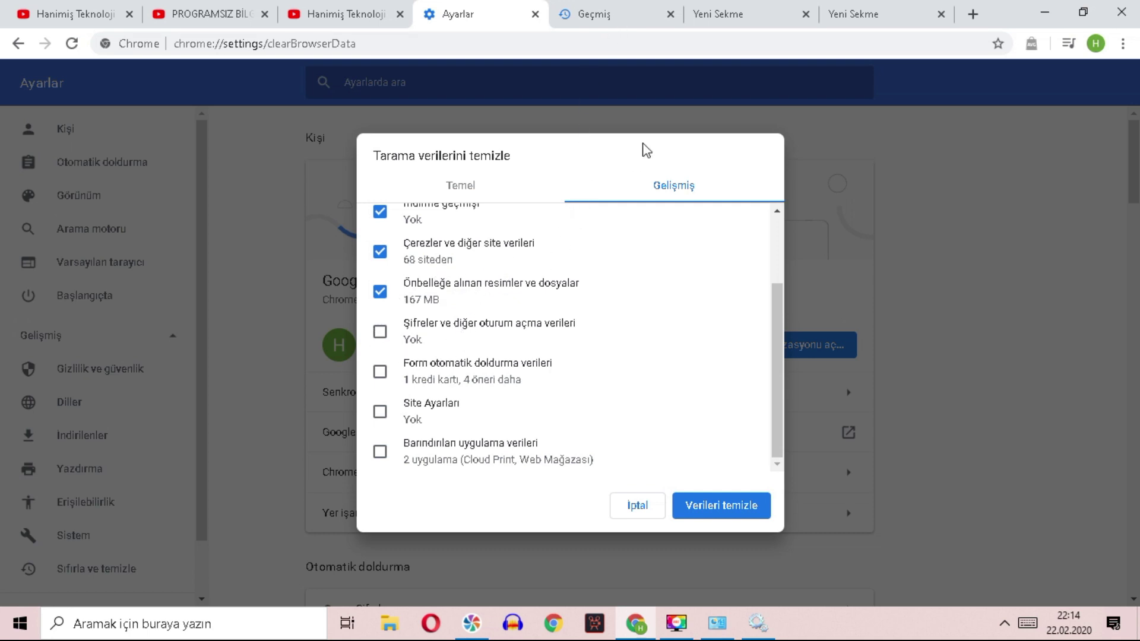
Close the "fav" page search on the Hanimiş Teknoloji videos page and return to the top of the channel
left_click(762, 11)
left_click(410, 10)
scroll(809, 178, "down", 5)
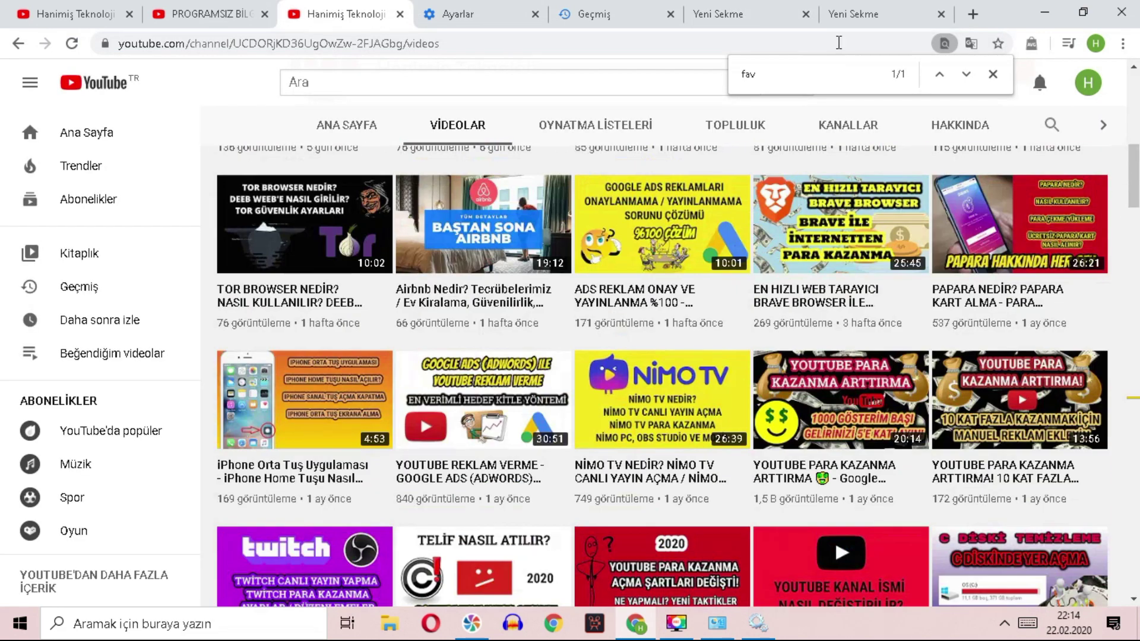
key("Escape")
scroll(753, 232, "up", 10)
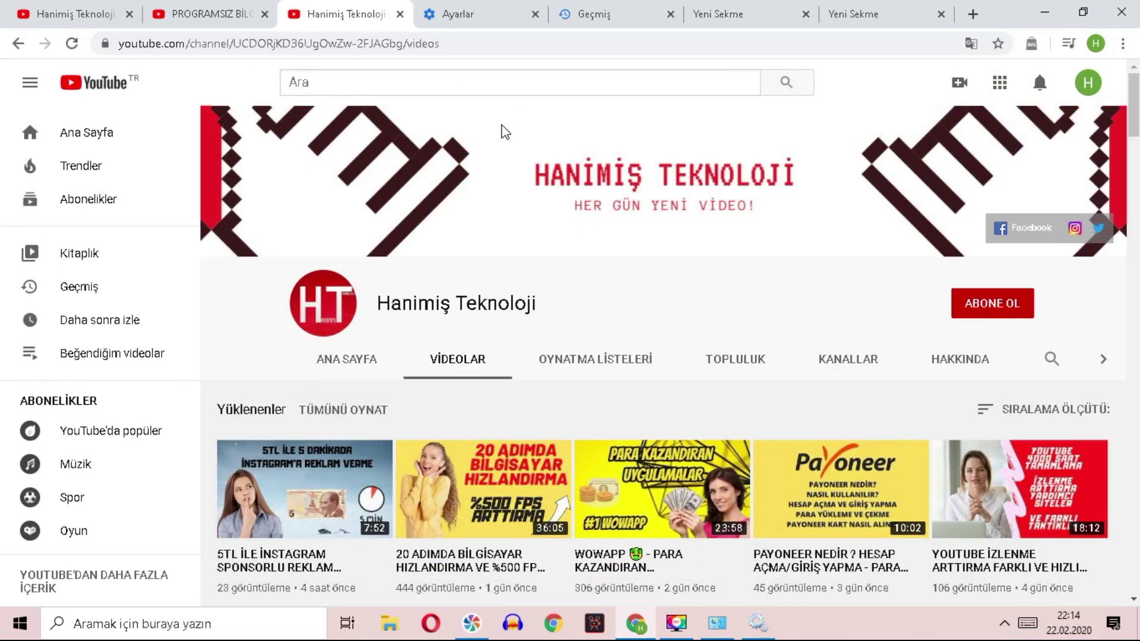
mouse_move(106, 87)
left_mouse_down()
mouse_move(89, 83)
mouse_move(110, 93)
left_mouse_up()
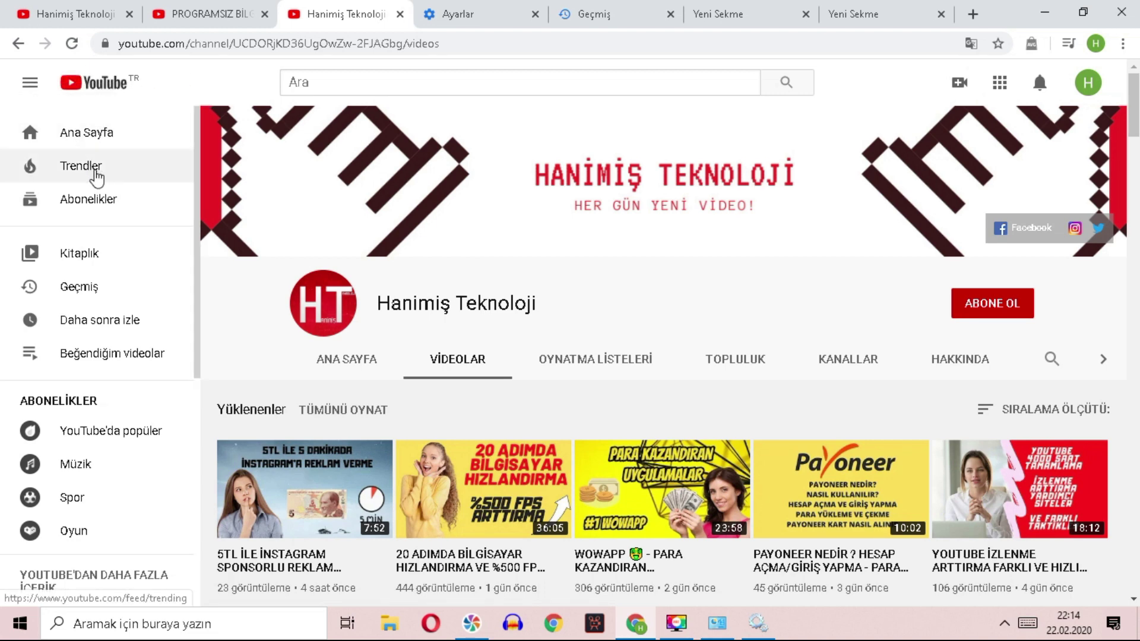
Add Şifreler ve diğer oturum açma verileri, Form otomatik doldurma verileri and Barındırılan uygulama verileri to the selection and clear the browsing data
left_click(475, 12)
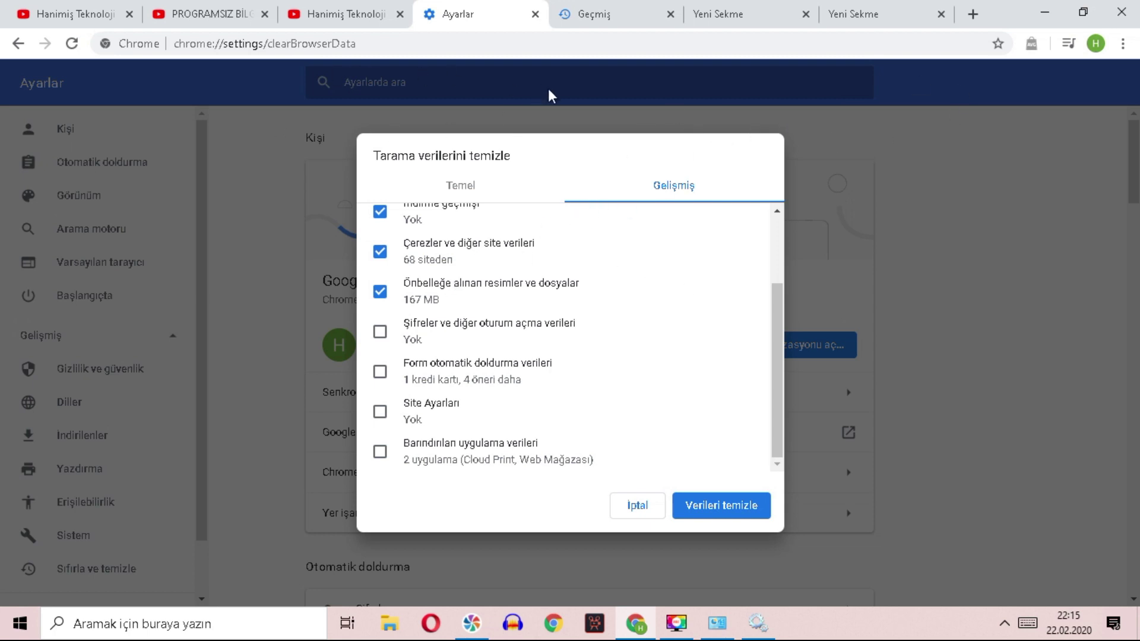
left_click(380, 331)
left_click(381, 375)
left_click(450, 450)
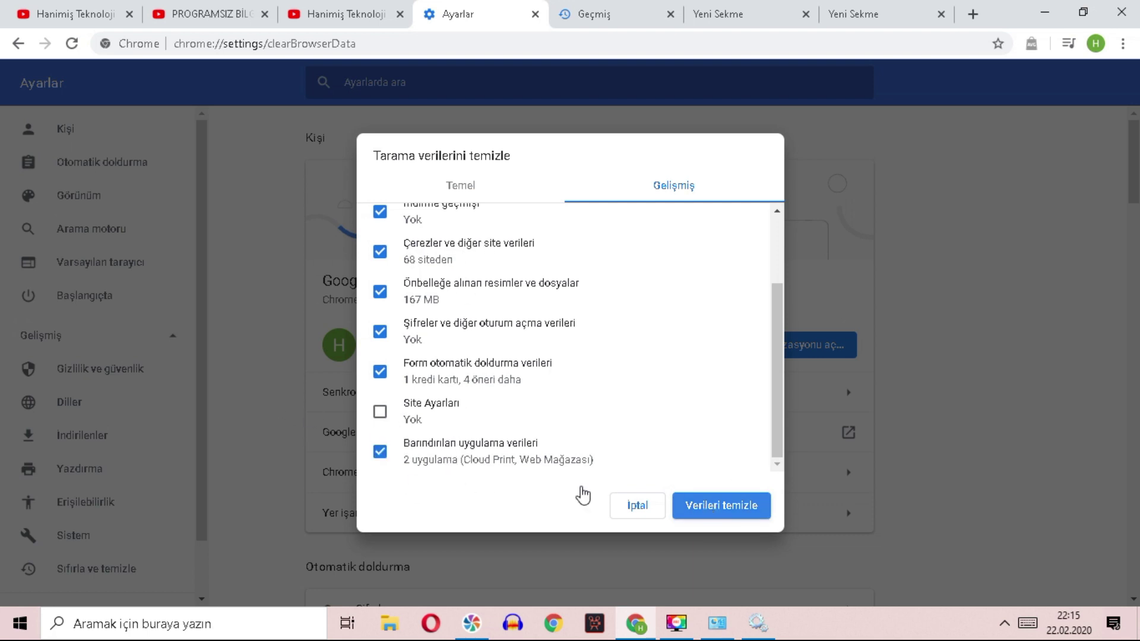
left_click(743, 507)
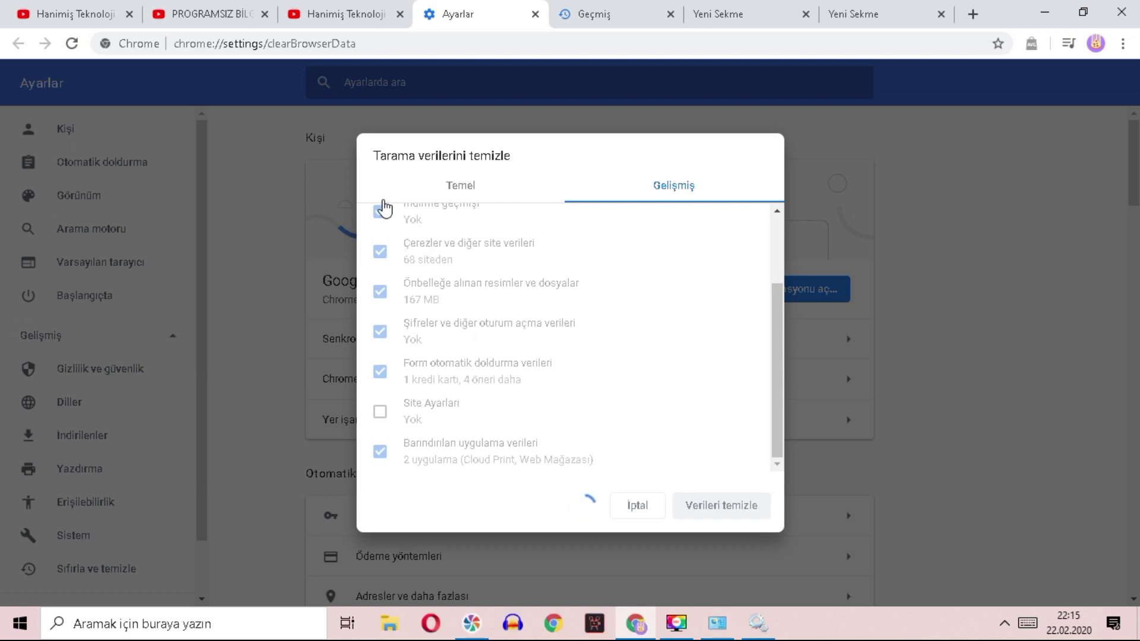
Open the channel's video "5TL İLE İNSTAGRAM SPONSORLU REKLAM VERME" in a new tab and switch to it
left_click(320, 14)
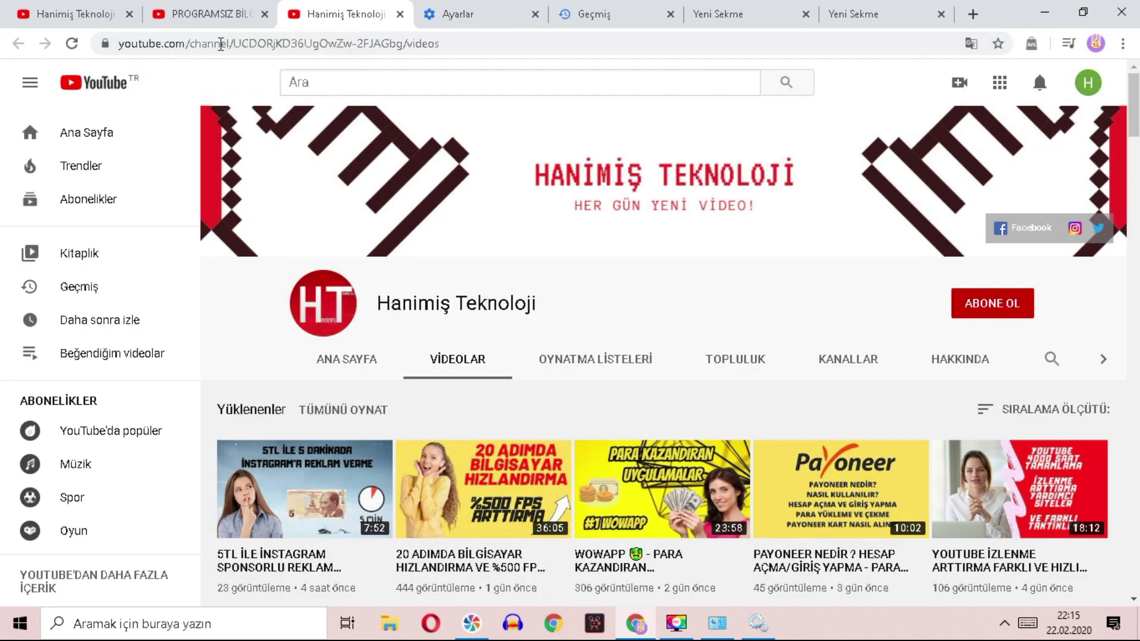
scroll(379, 421, "down", 3)
scroll(379, 422, "down", 3)
scroll(380, 297, "down", 2)
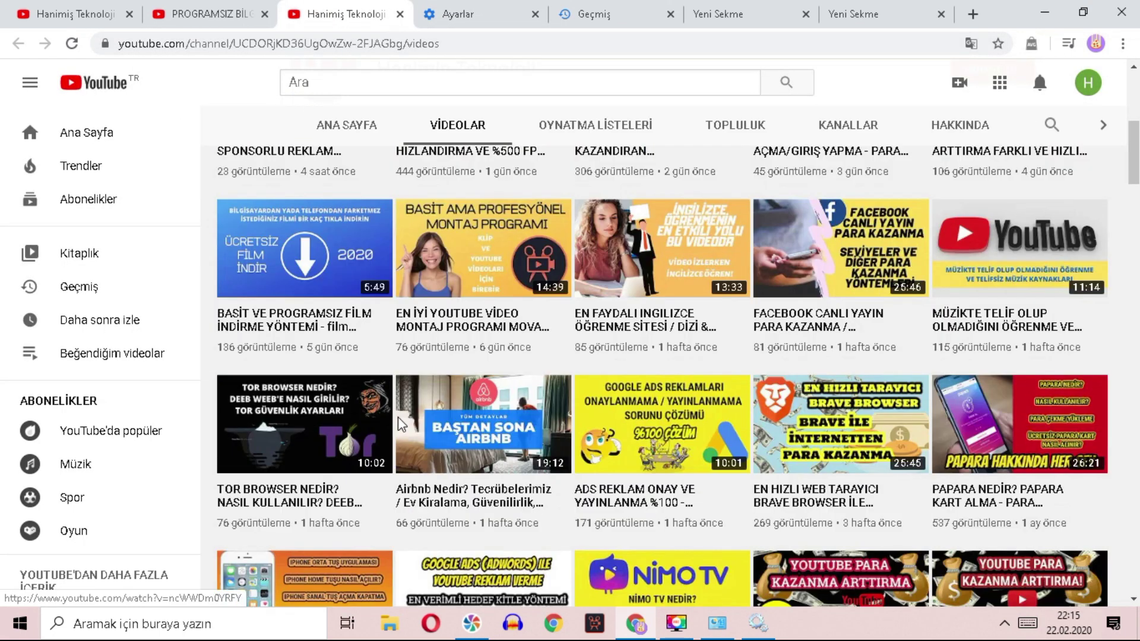
scroll(381, 289, "up", 3)
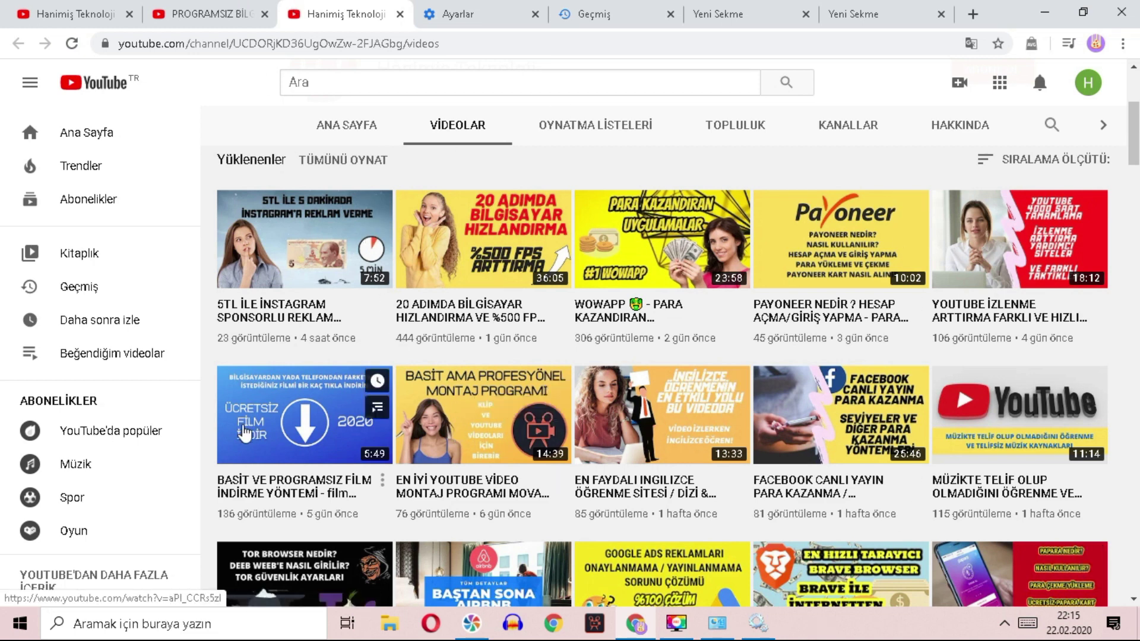
right_click(336, 237)
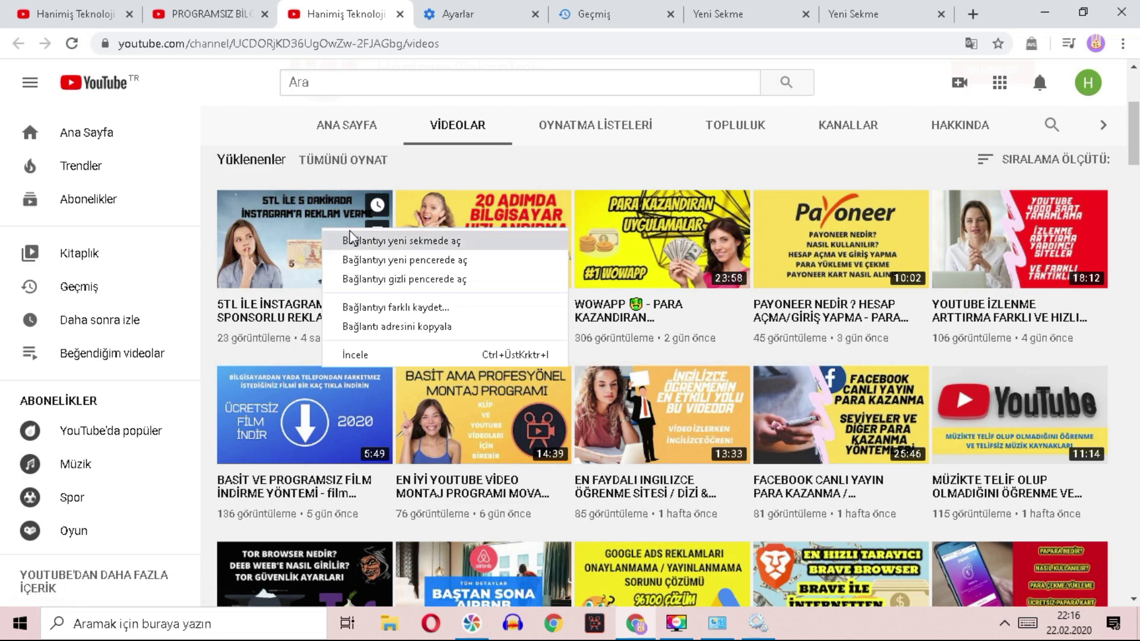
right_click(265, 248)
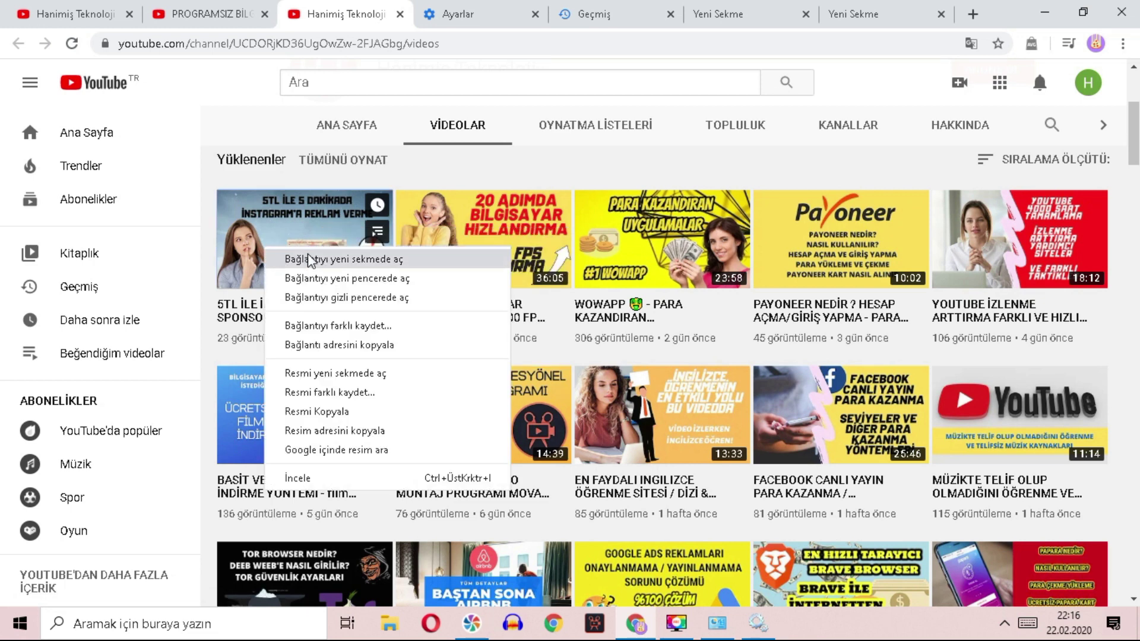
left_click(309, 260)
left_click(415, 14)
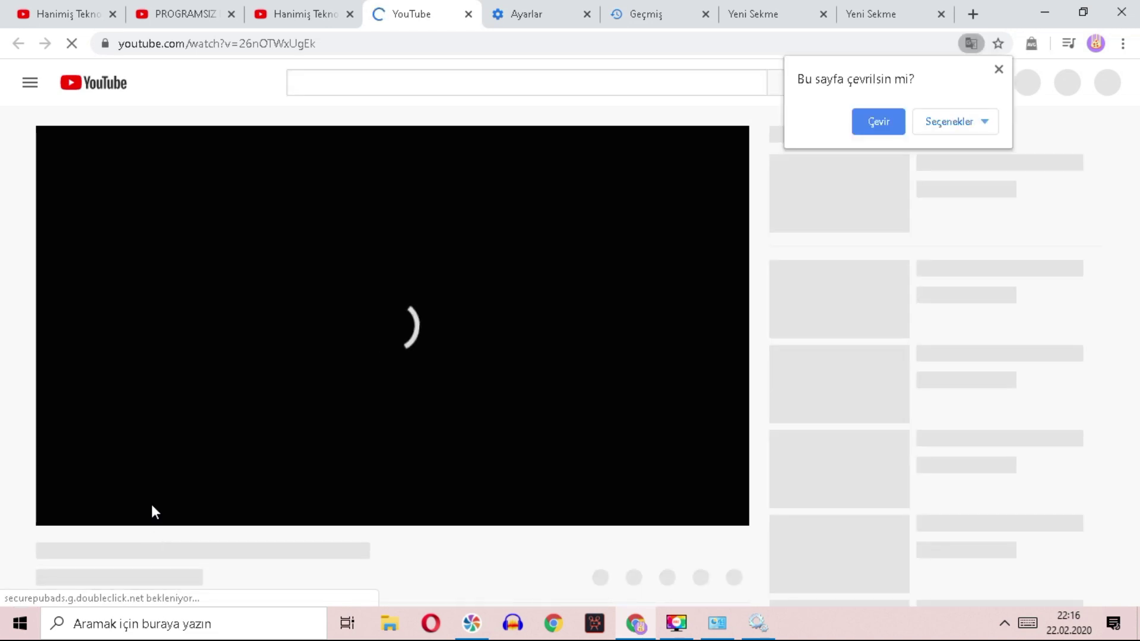
Mute and pause the Instagram advertising video, and return to the Hanimiş Teknoloji videos page
left_click(122, 511)
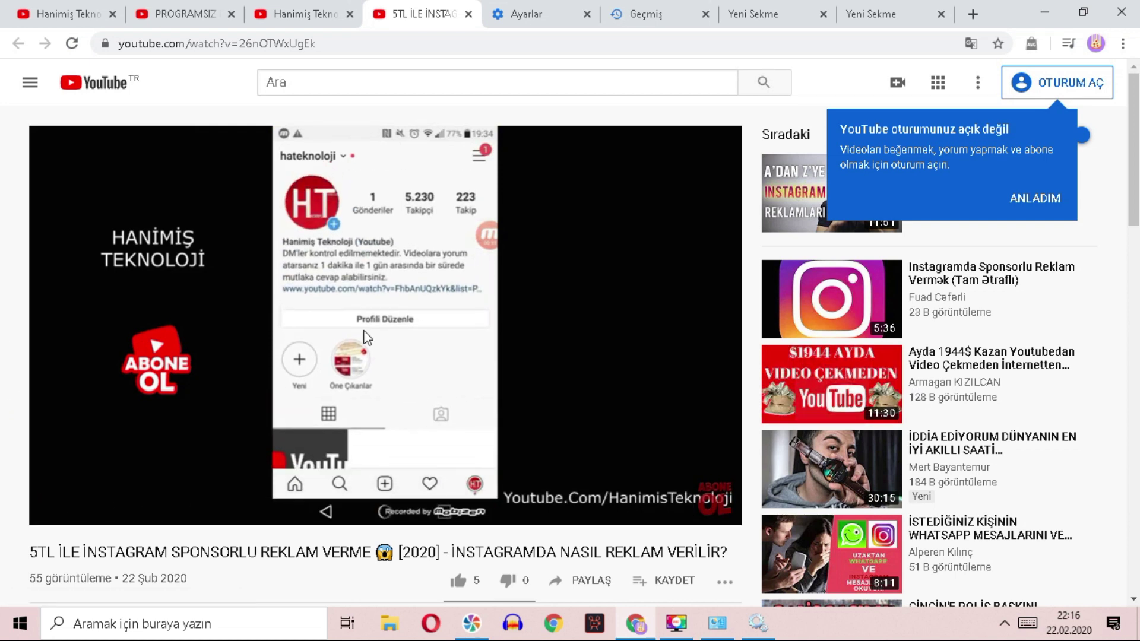
left_click(244, 332)
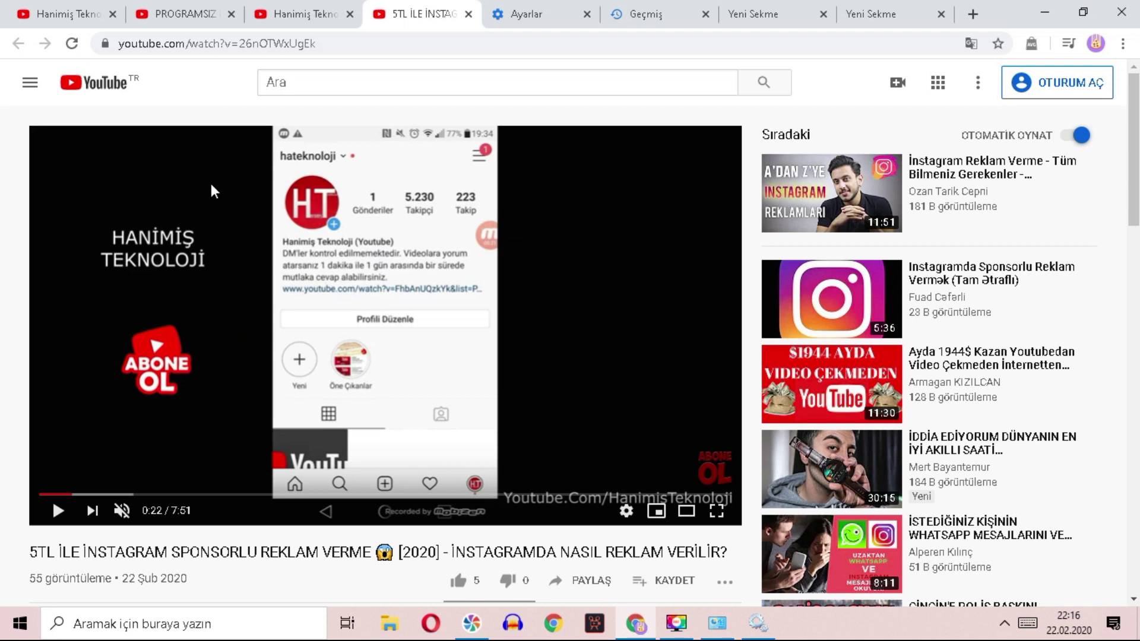
left_click(279, 6)
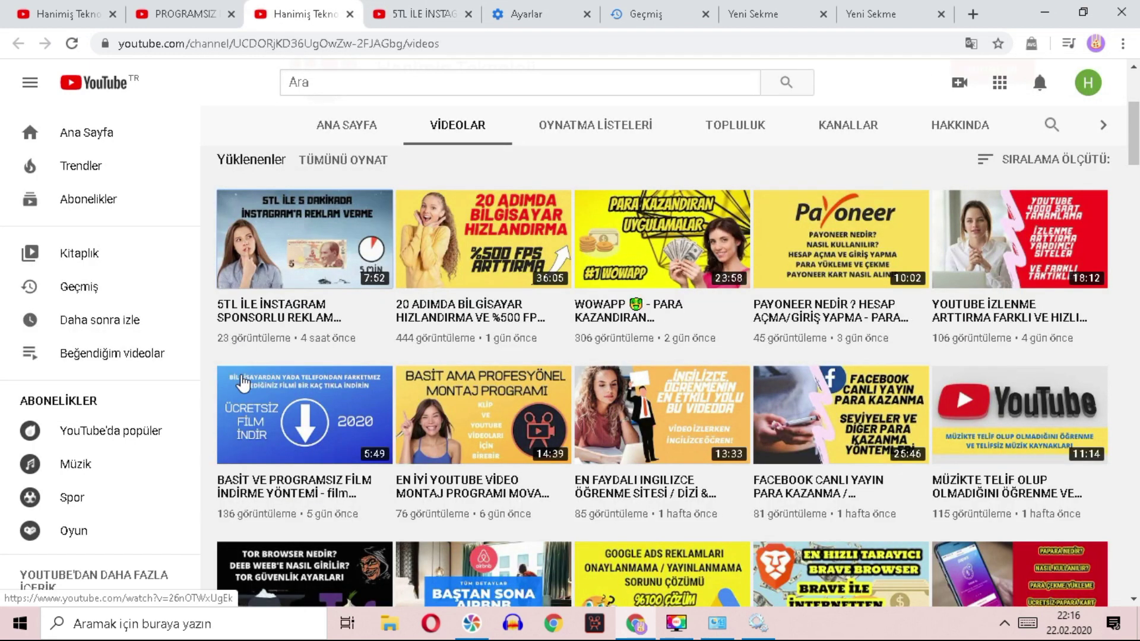